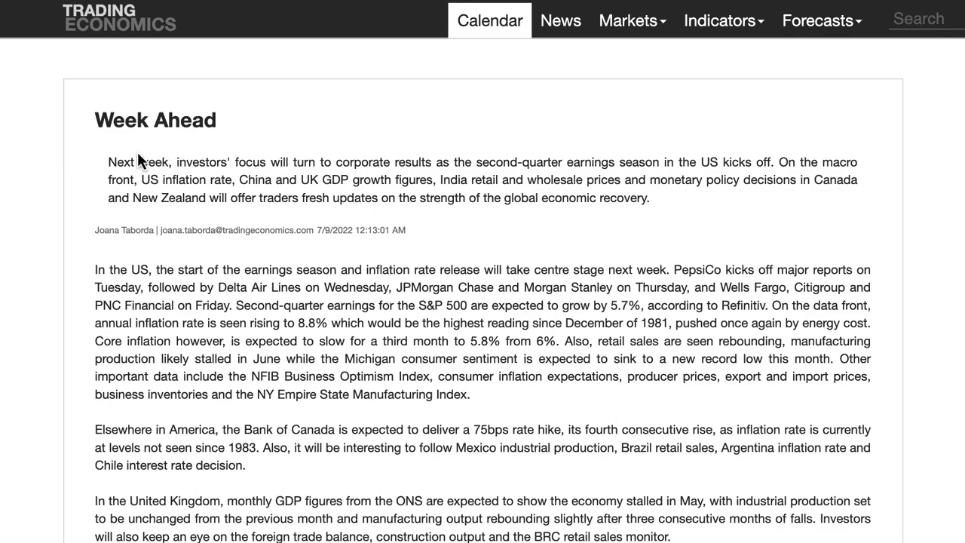
drag(95, 121, 823, 174)
click(164, 185)
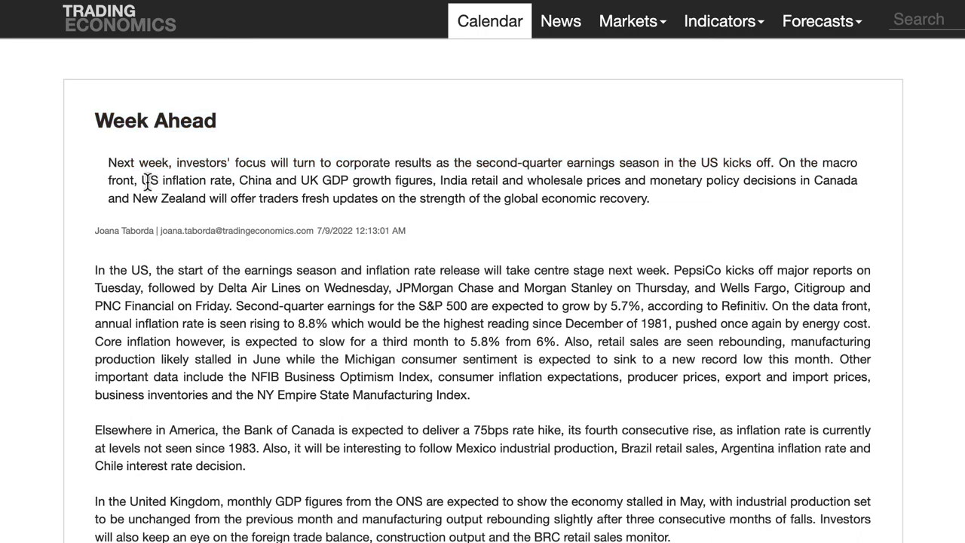
drag(142, 181, 726, 180)
click(729, 179)
drag(113, 199, 655, 205)
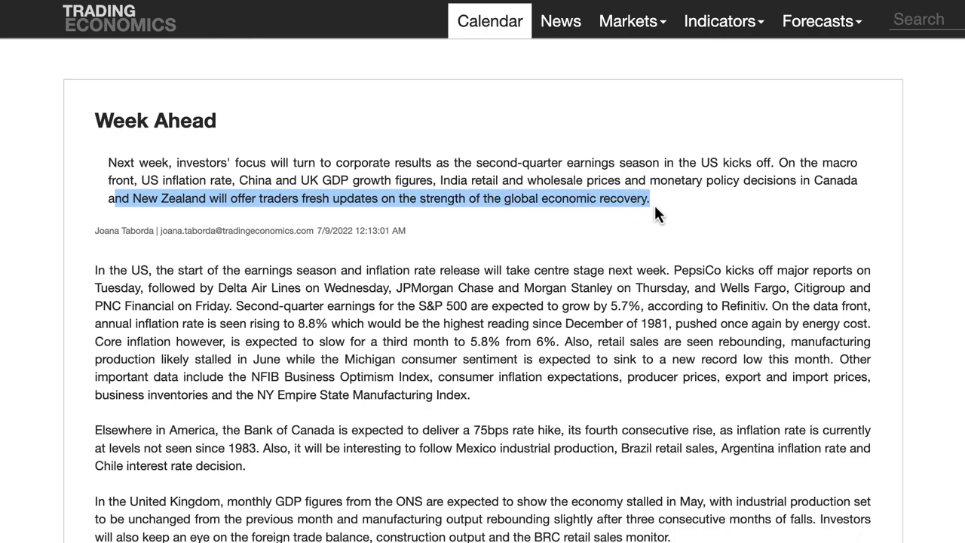
click(511, 204)
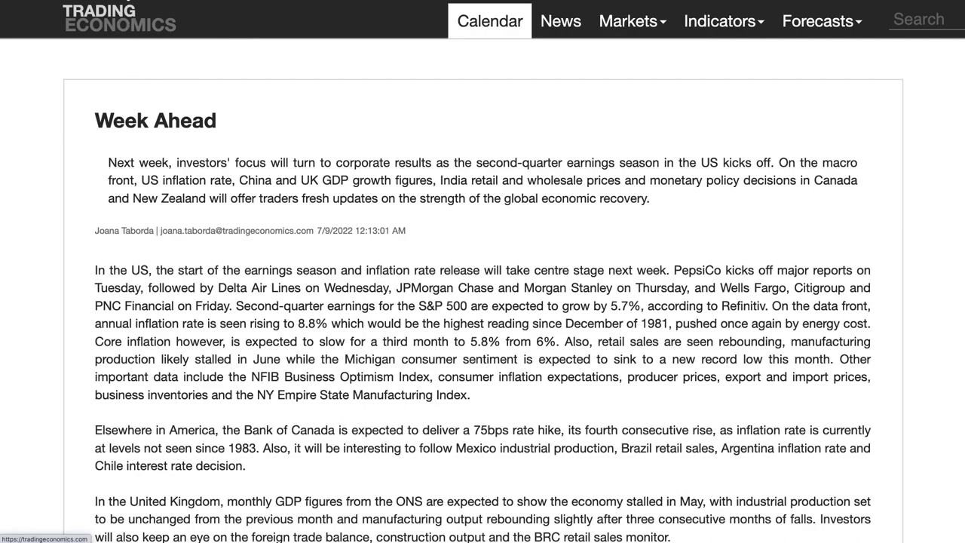
Return to the daily DXY chart and adjust its zoom
click(158, 2)
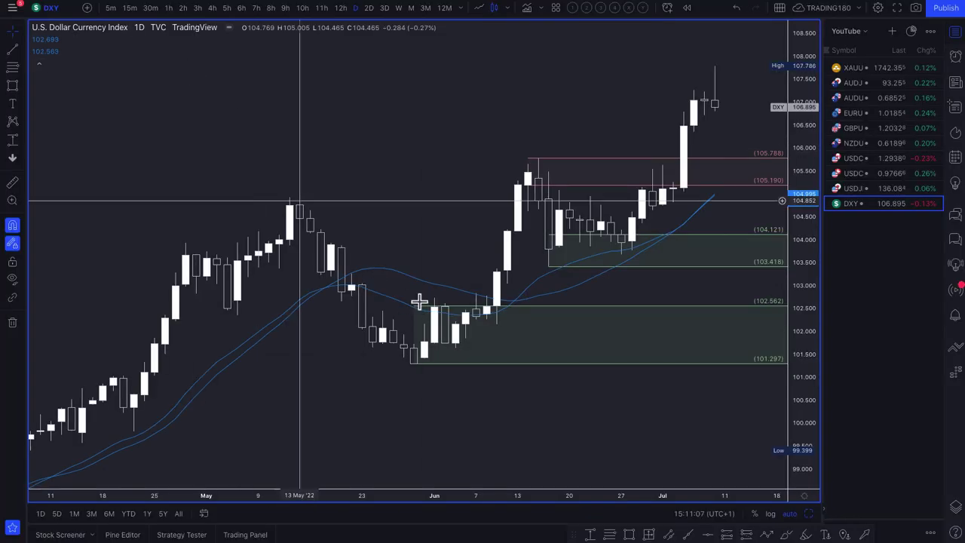
scroll(600, 315, up, 5)
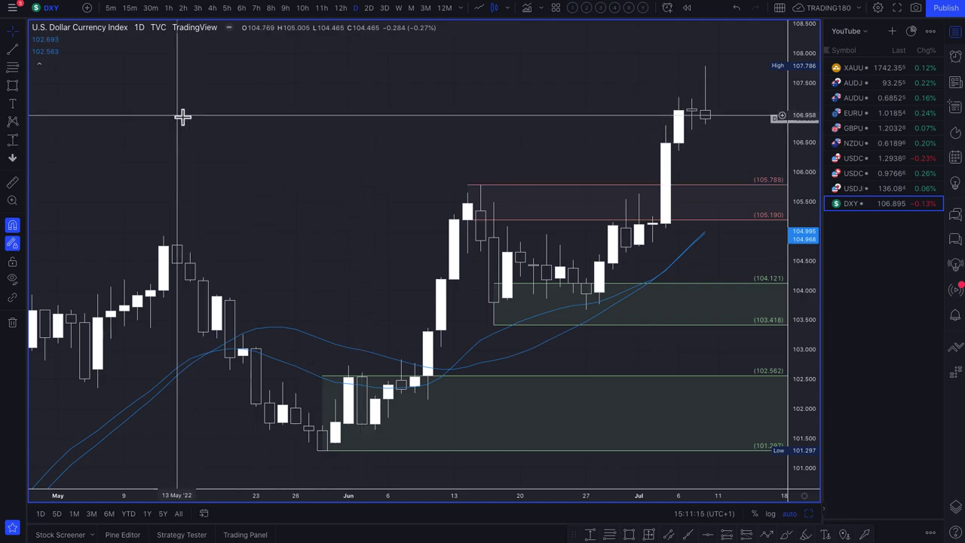
scroll(580, 323, down, 2)
scroll(581, 327, down, 2)
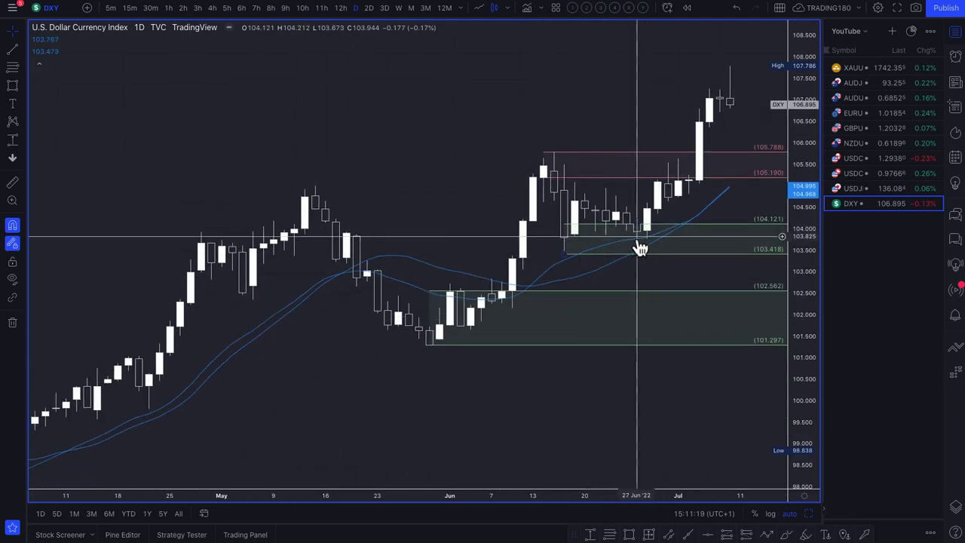
scroll(648, 199, up, 1)
scroll(648, 199, up, 1)
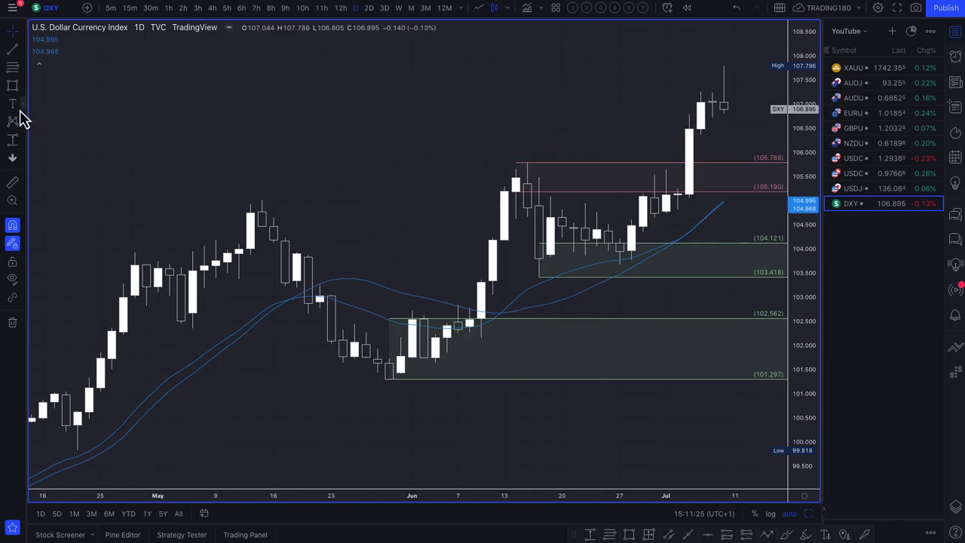
Sketch yellow brush marks around the recent candles, then delete the circle and V-arrow strokes
click(22, 85)
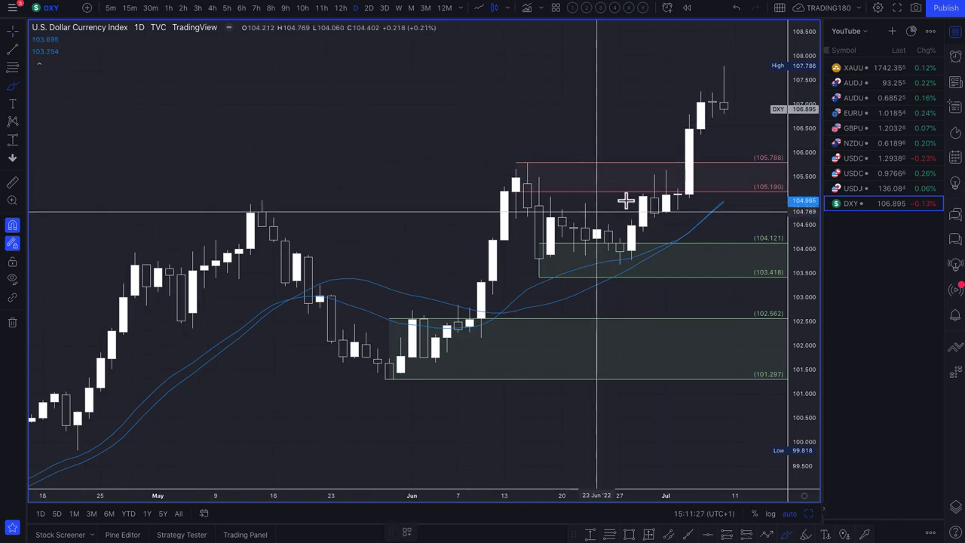
mouse_move(664, 166)
mouse_down()
mouse_move(642, 198)
mouse_move(676, 180)
mouse_move(681, 216)
mouse_move(661, 198)
mouse_move(698, 264)
mouse_move(708, 227)
mouse_move(731, 221)
mouse_move(735, 240)
mouse_up()
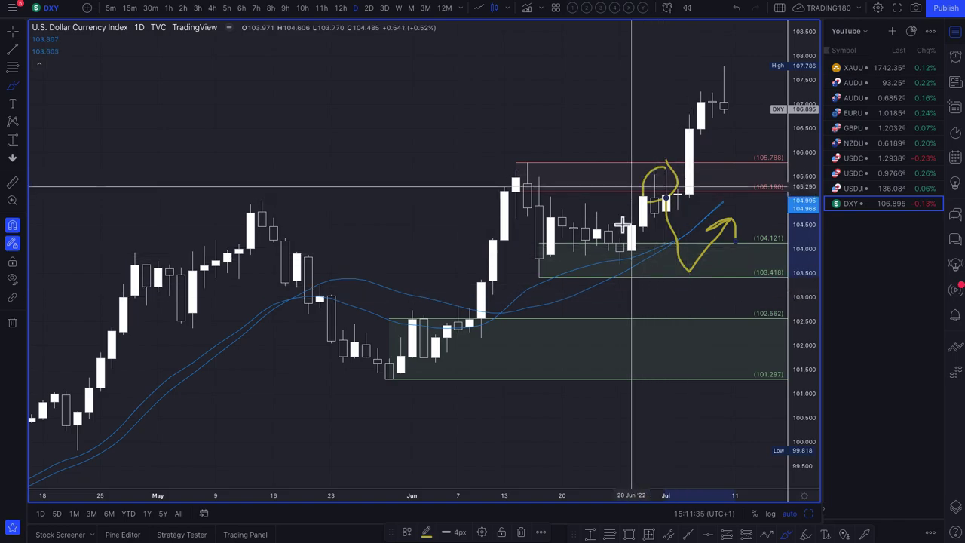
scroll(693, 218, up, 4)
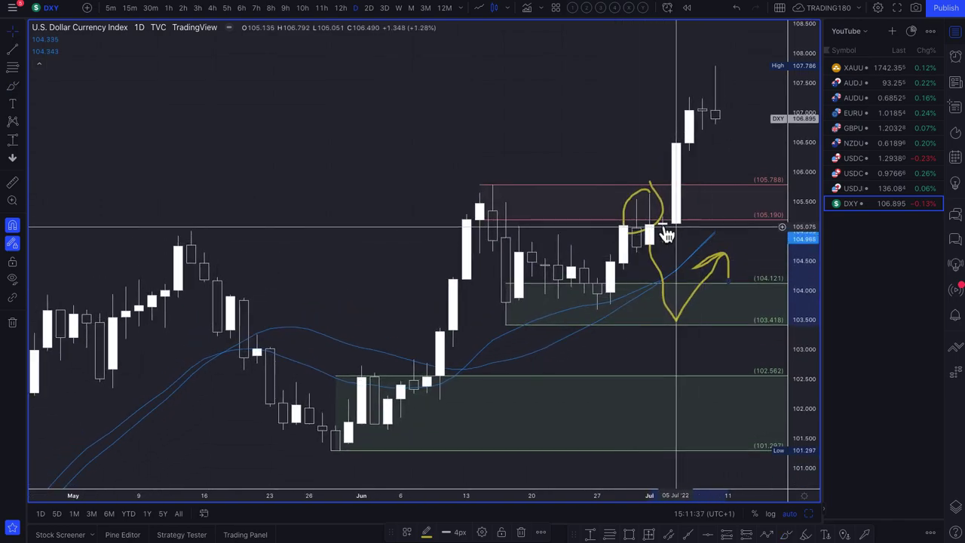
click(663, 217)
key(Delete)
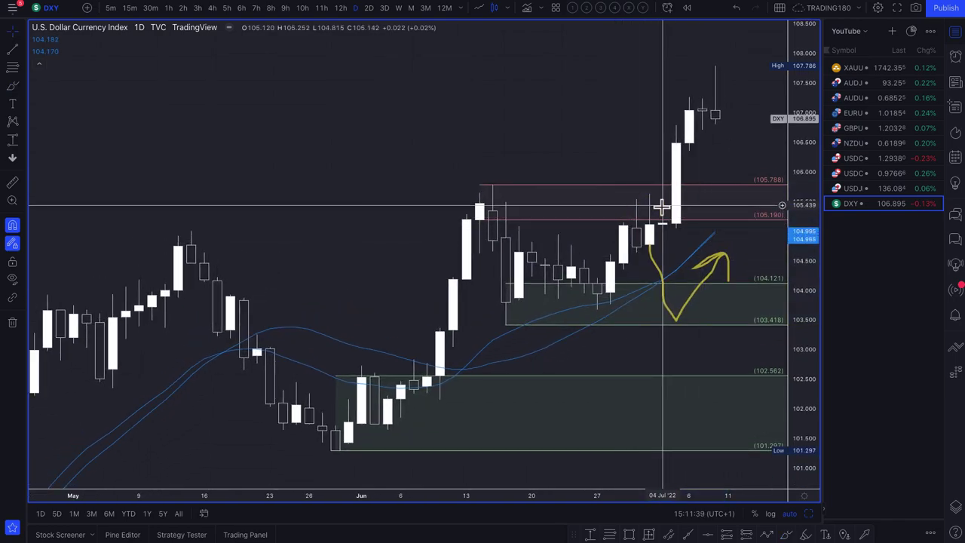
click(712, 273)
key(Delete)
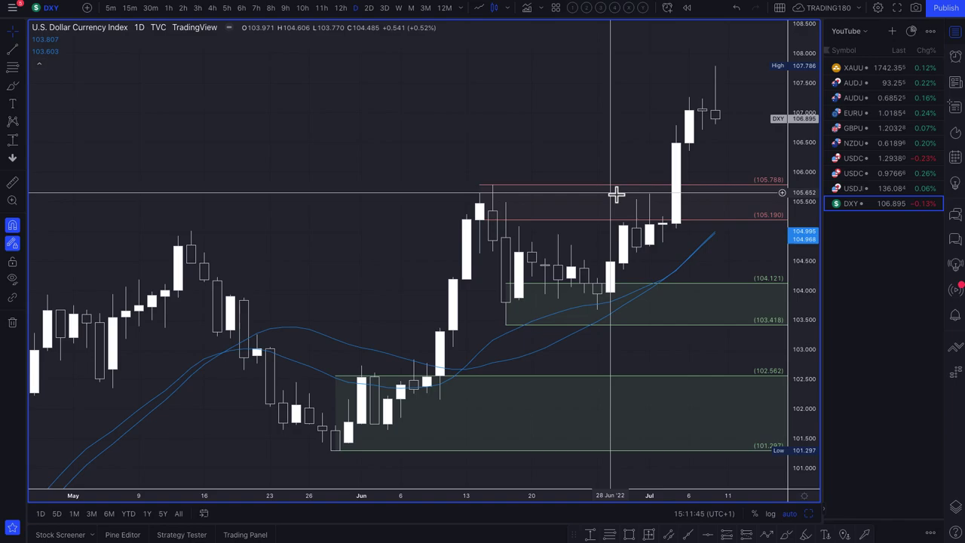
Zoom out and pan the DXY chart back to review earlier price history
scroll(444, 355, down, 1)
scroll(444, 355, down, 6)
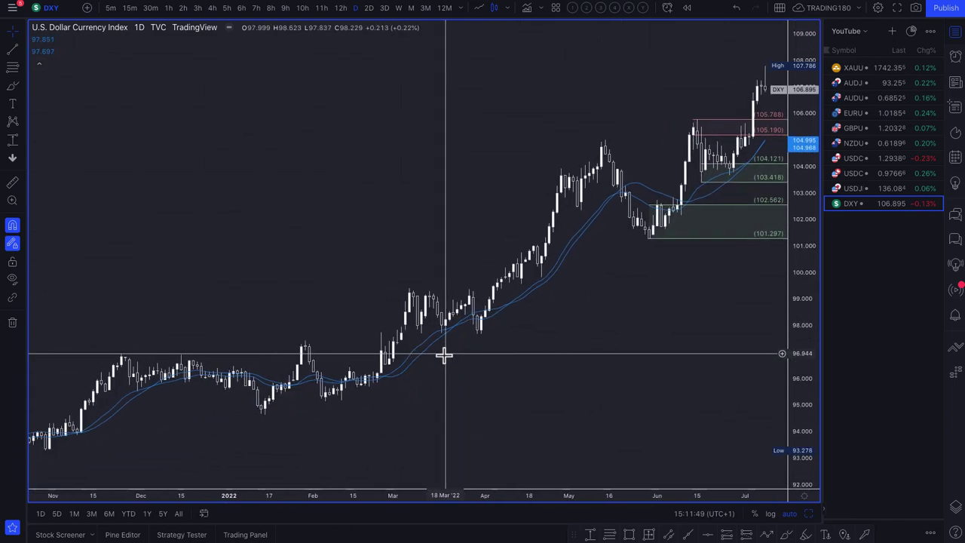
scroll(444, 354, up, 2)
drag(444, 354, 206, 427)
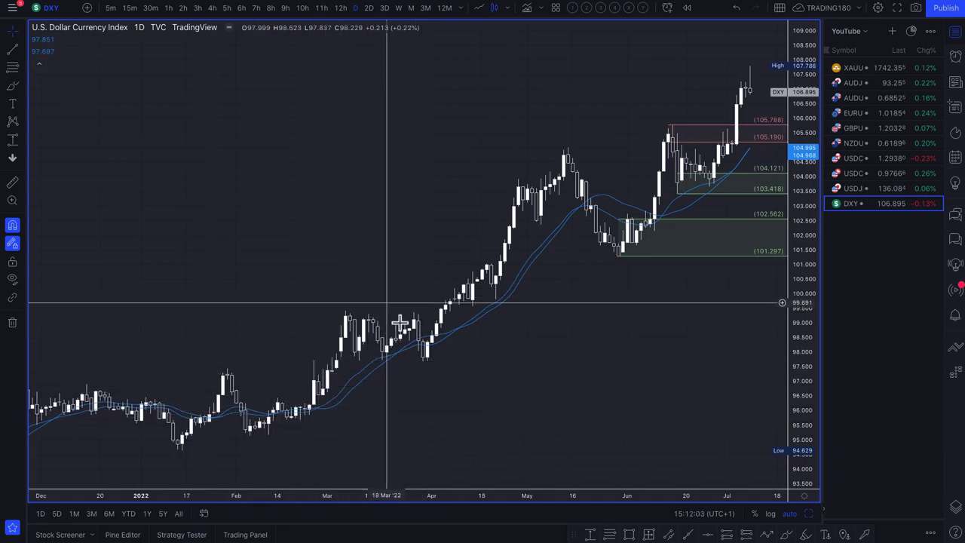
scroll(689, 198, up, 5)
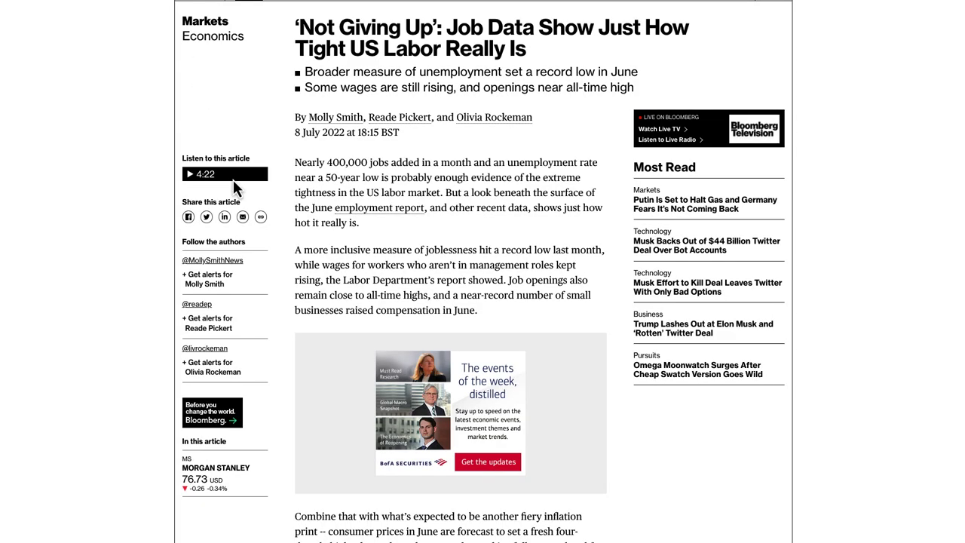
scroll(339, 279, up, 1)
scroll(341, 279, down, 1)
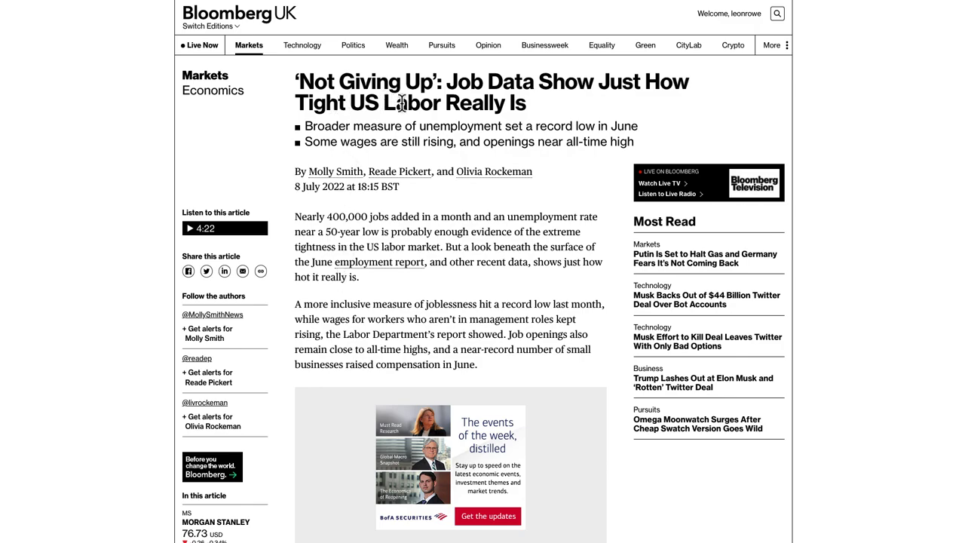
drag(448, 82, 528, 125)
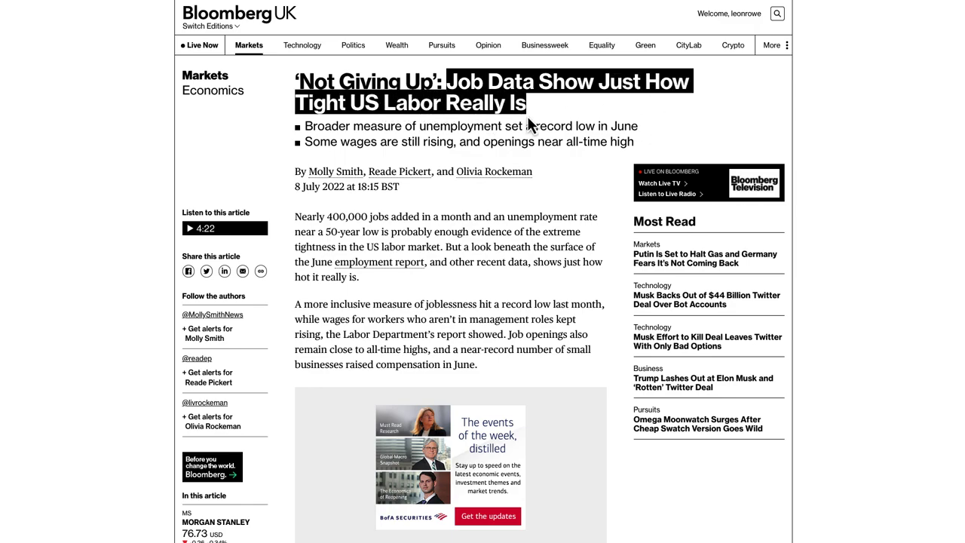
drag(315, 127, 640, 130)
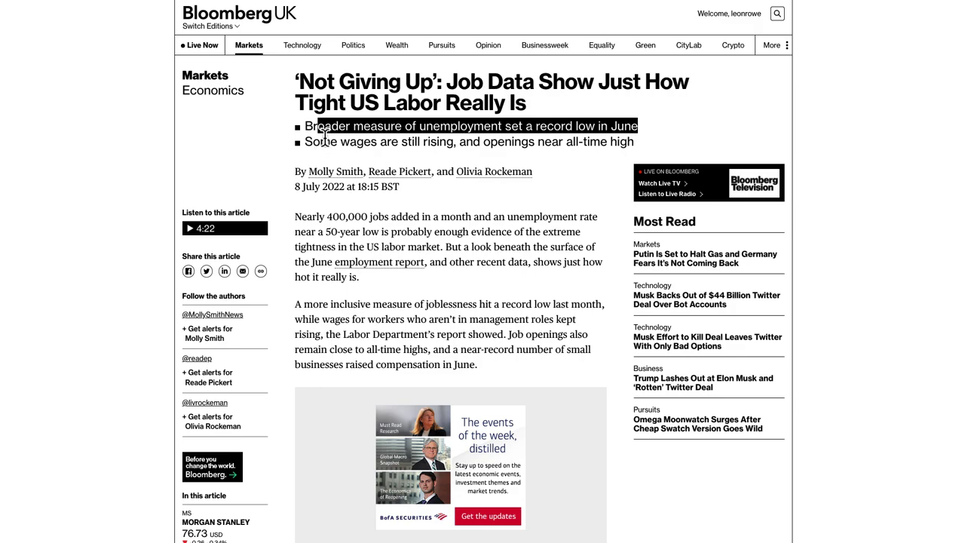
click(310, 131)
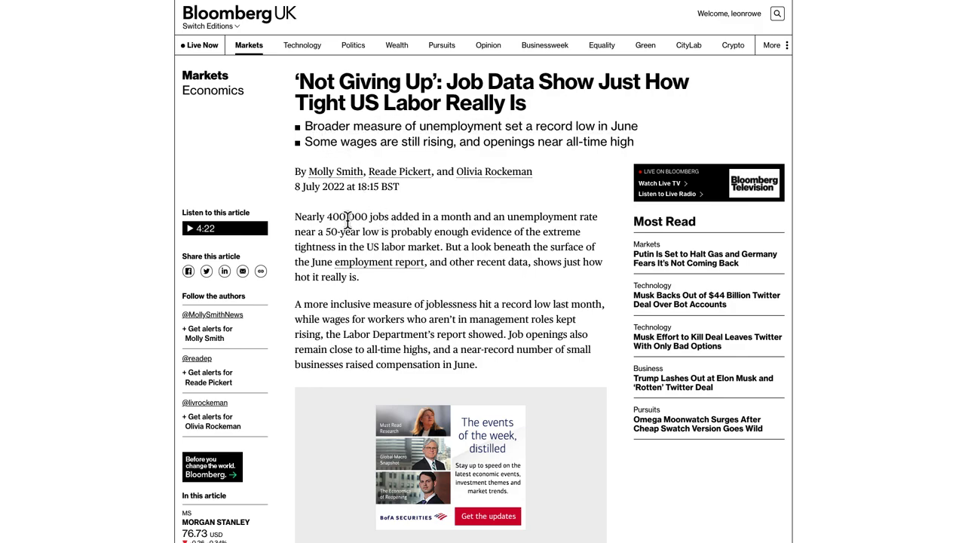
drag(295, 217, 453, 265)
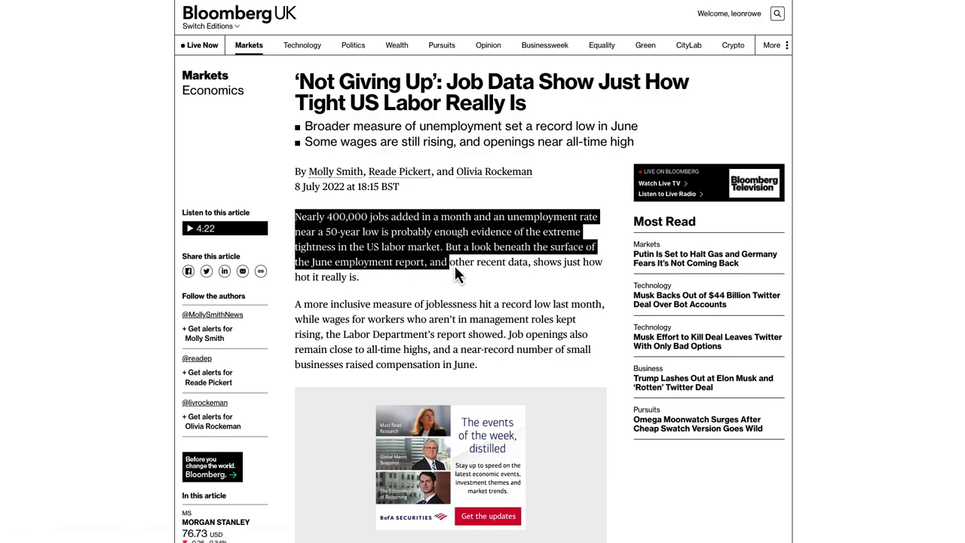
drag(563, 270, 515, 283)
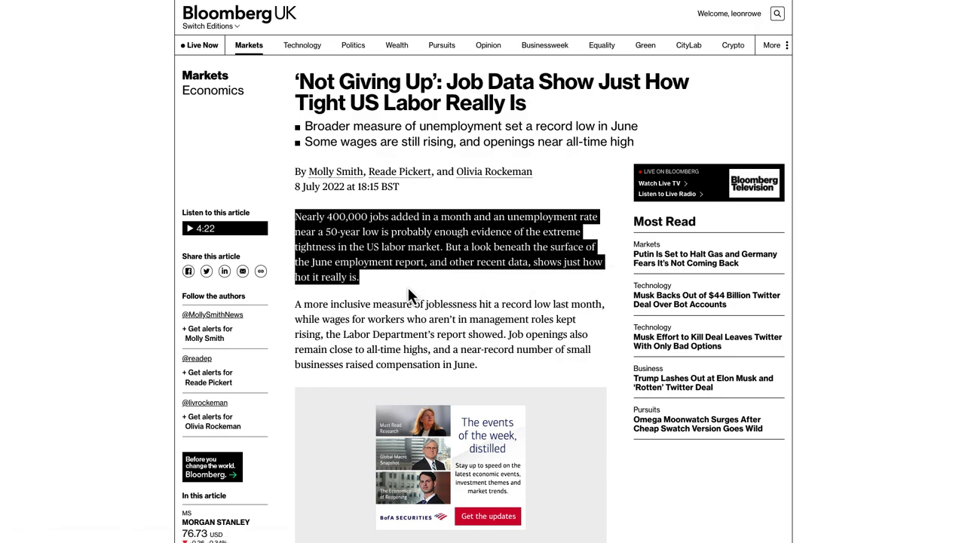
click(312, 309)
drag(297, 304, 440, 320)
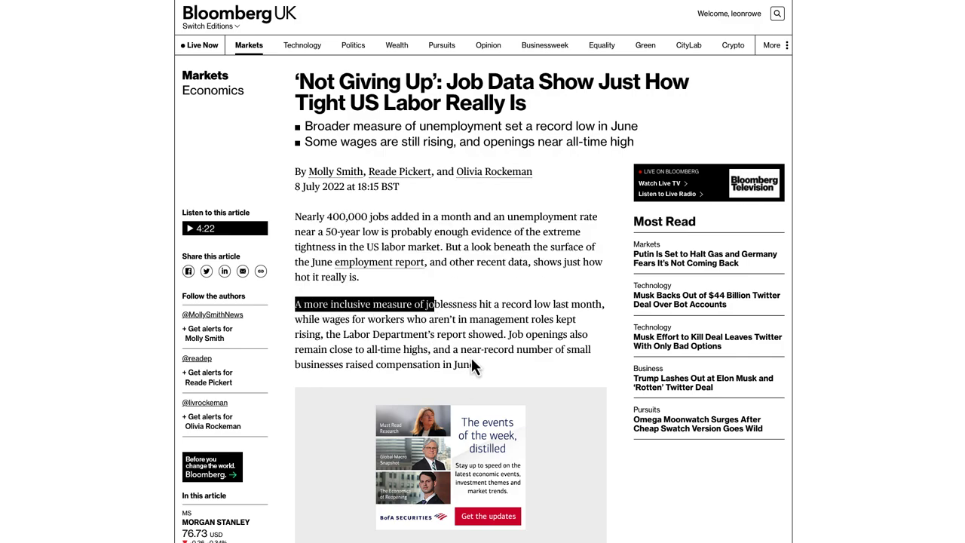
Scroll through the Bloomberg article on tight US labor
scroll(455, 354, down, 5)
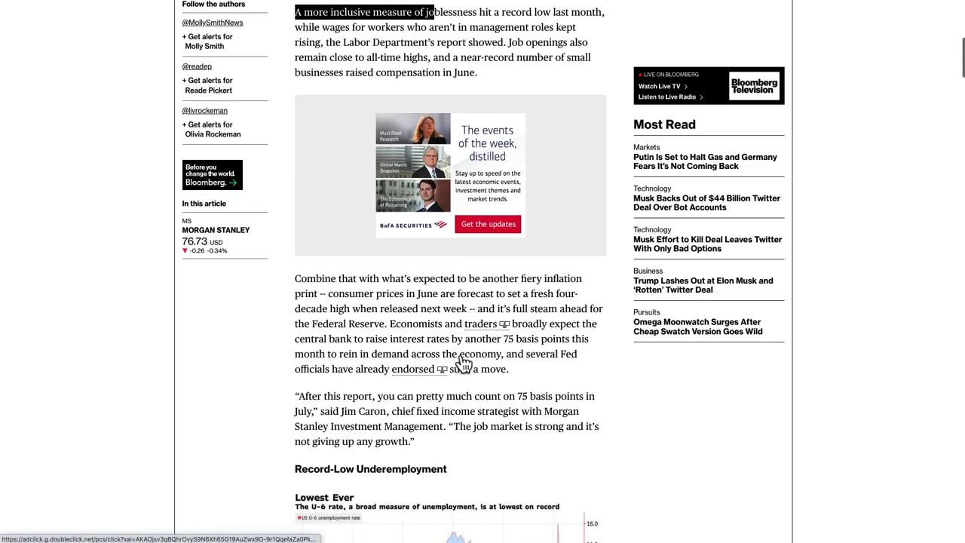
scroll(459, 355, down, 1)
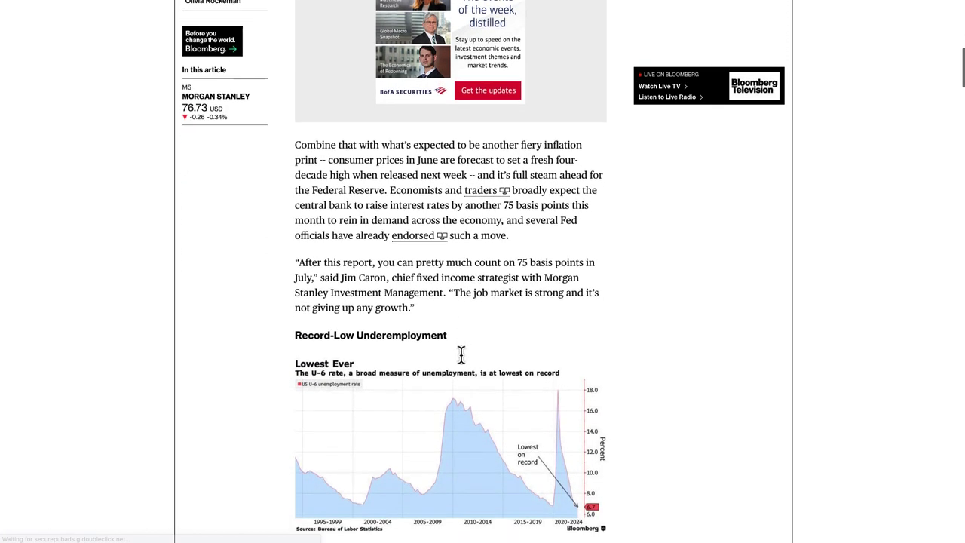
scroll(461, 358, up, 4)
scroll(462, 363, up, 4)
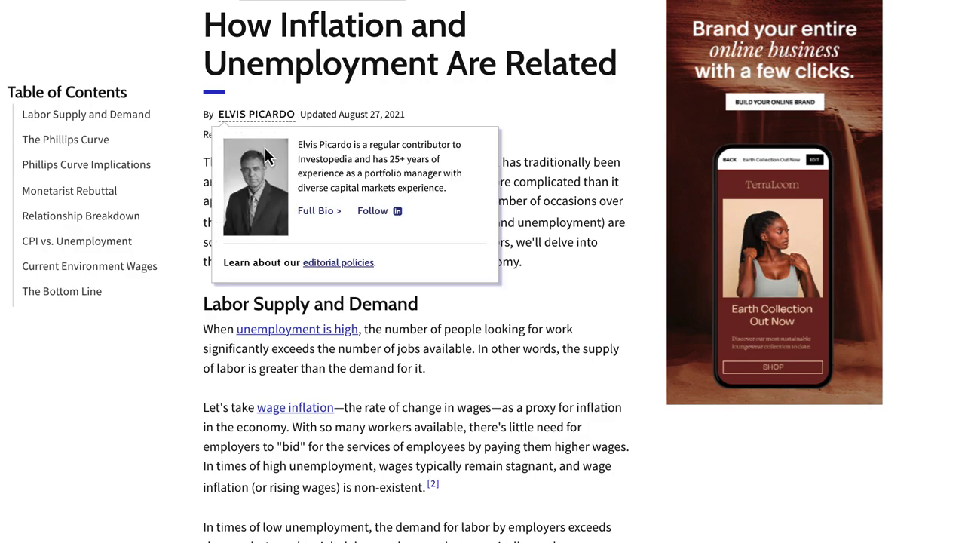
Scroll the Investopedia article and highlight the paragraph on low unemployment
scroll(265, 147, down, 1)
scroll(167, 361, down, 1)
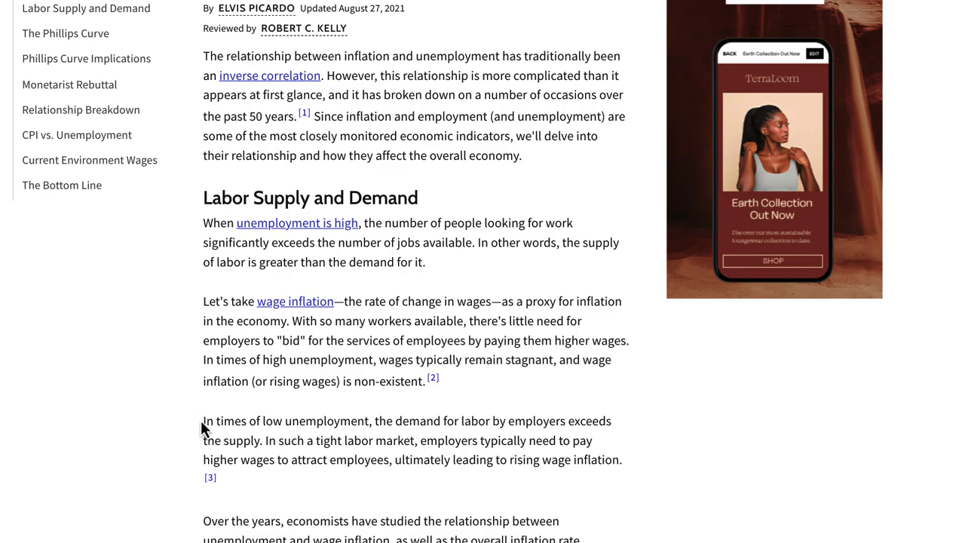
drag(201, 423, 621, 462)
scroll(519, 392, up, 1)
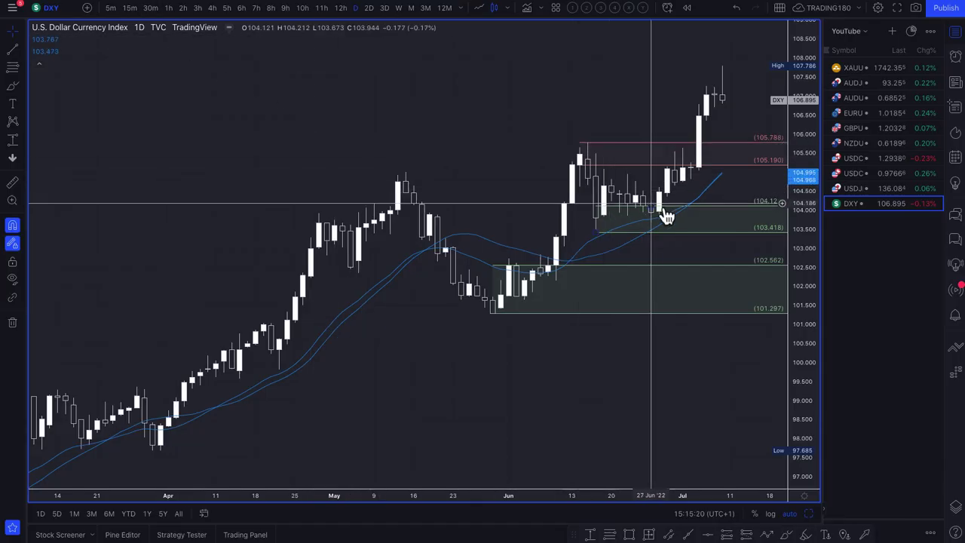
Zoom in on the daily DXY chart with its supply and demand zones
scroll(666, 213, up, 3)
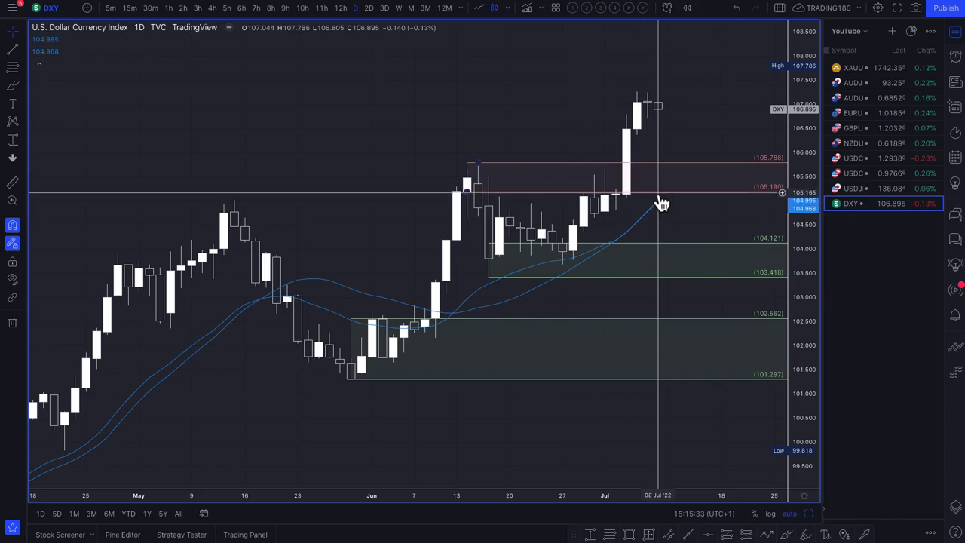
Remove the 105.788 and 105.190 resistance lines and restyle the 104.645 fib as a DEMAND zone
key(Delete)
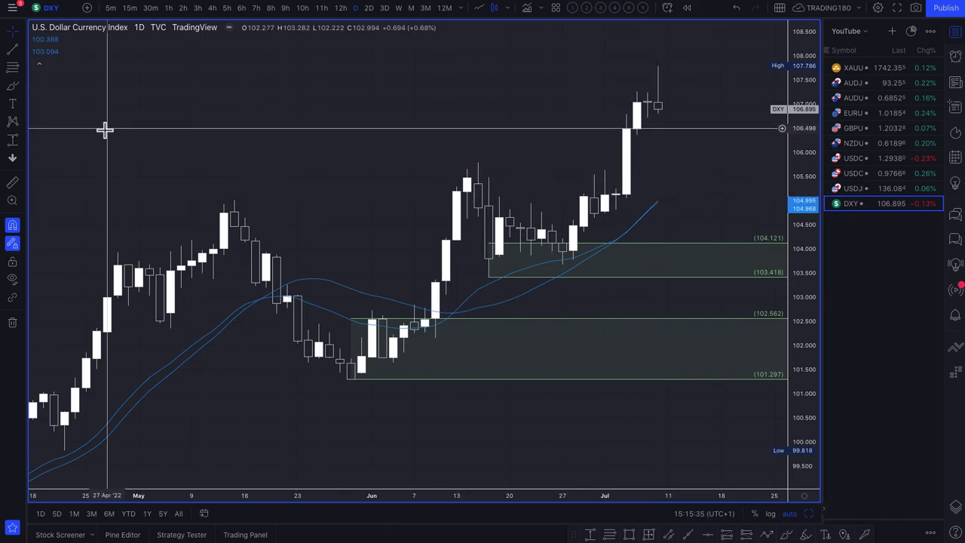
click(12, 67)
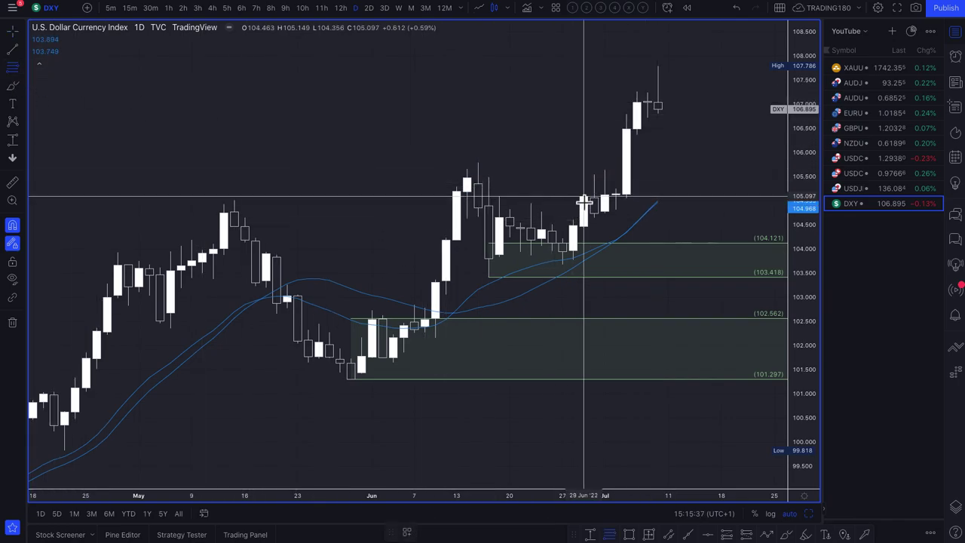
click(598, 301)
click(406, 533)
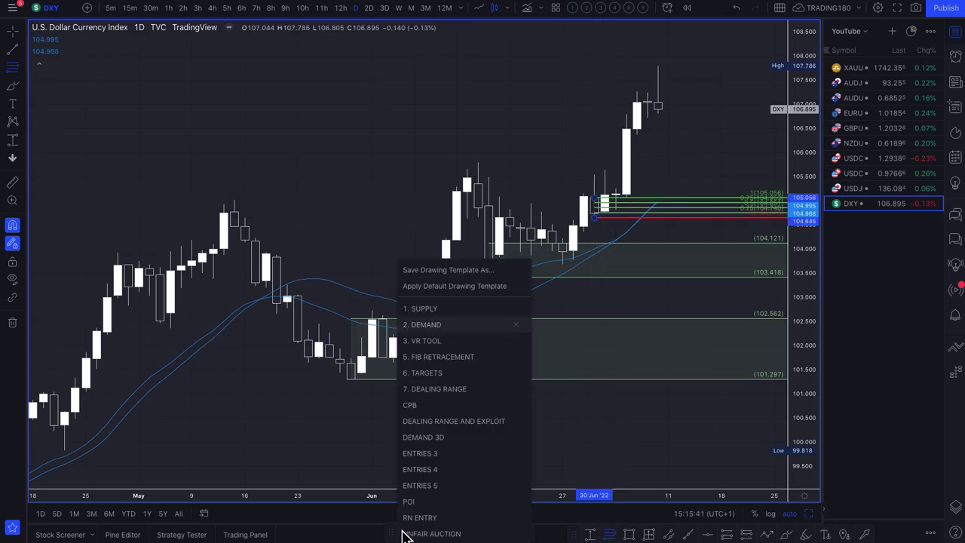
click(446, 331)
scroll(545, 254, up, 3)
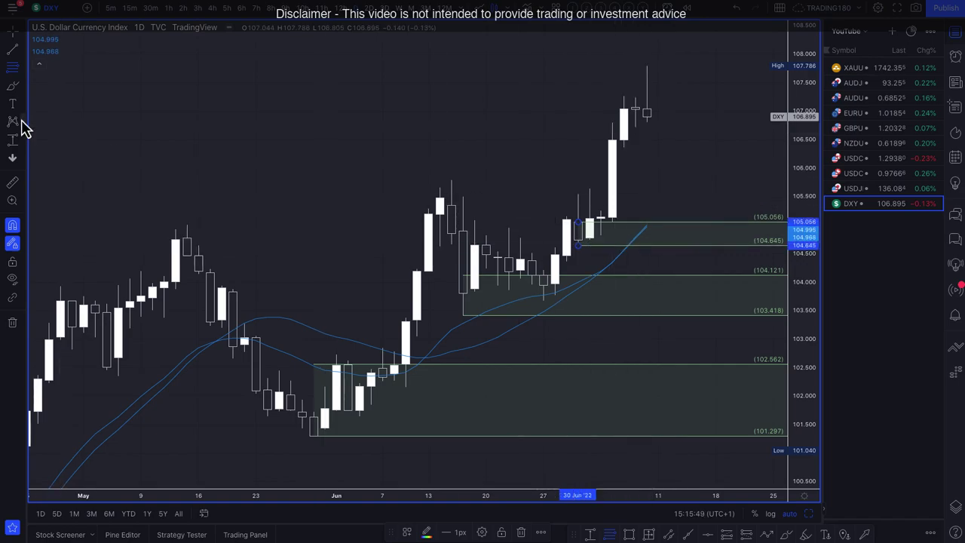
Draw a V-shaped path from the latest candle into the 104.645–105.056 zone and back up
click(24, 93)
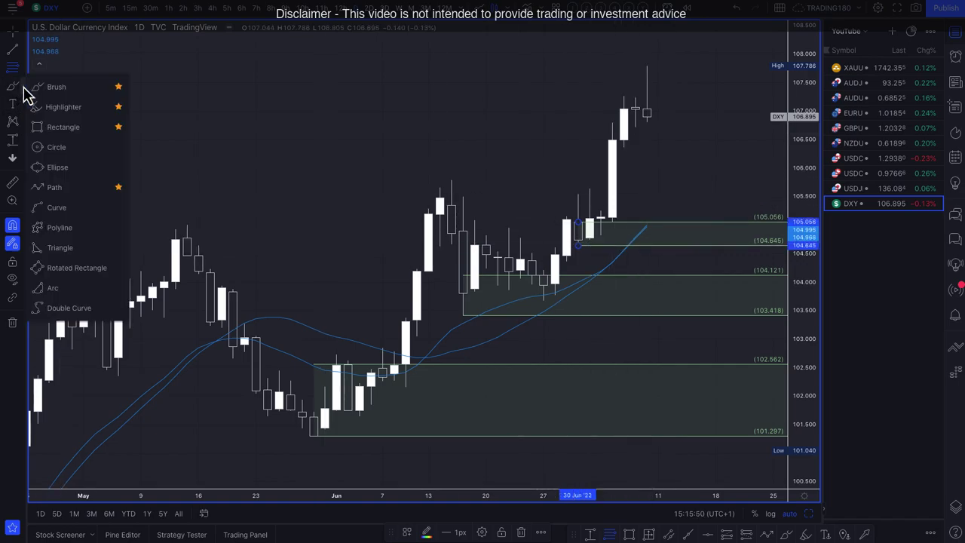
click(60, 187)
click(647, 113)
click(692, 240)
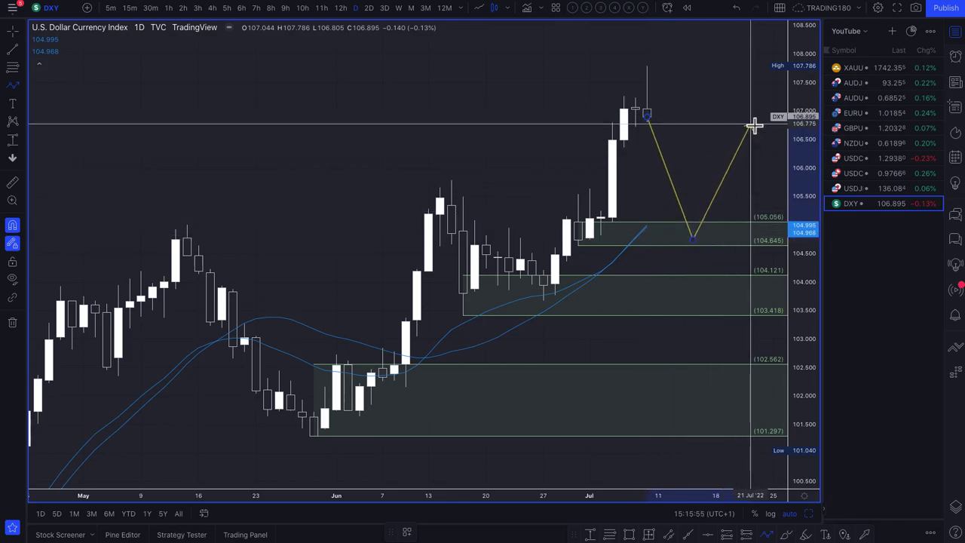
double_click(751, 125)
scroll(701, 126, up, 3)
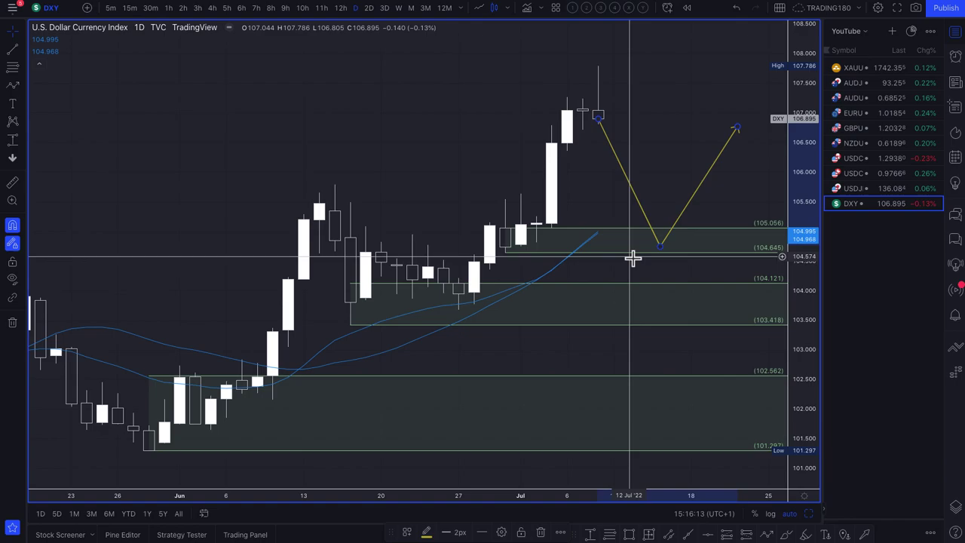
scroll(632, 258, down, 2)
scroll(589, 217, down, 6)
scroll(628, 209, up, 8)
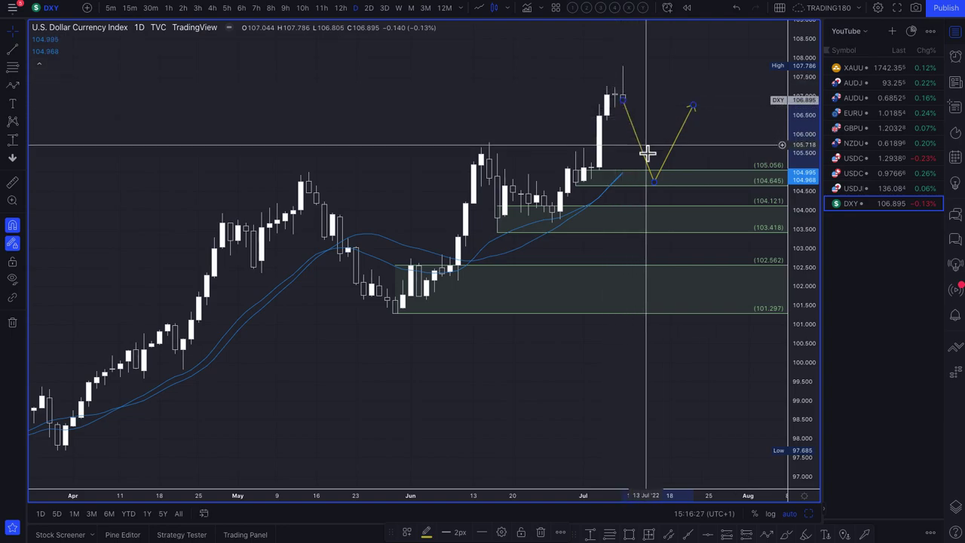
scroll(661, 193, up, 3)
scroll(661, 193, up, 2)
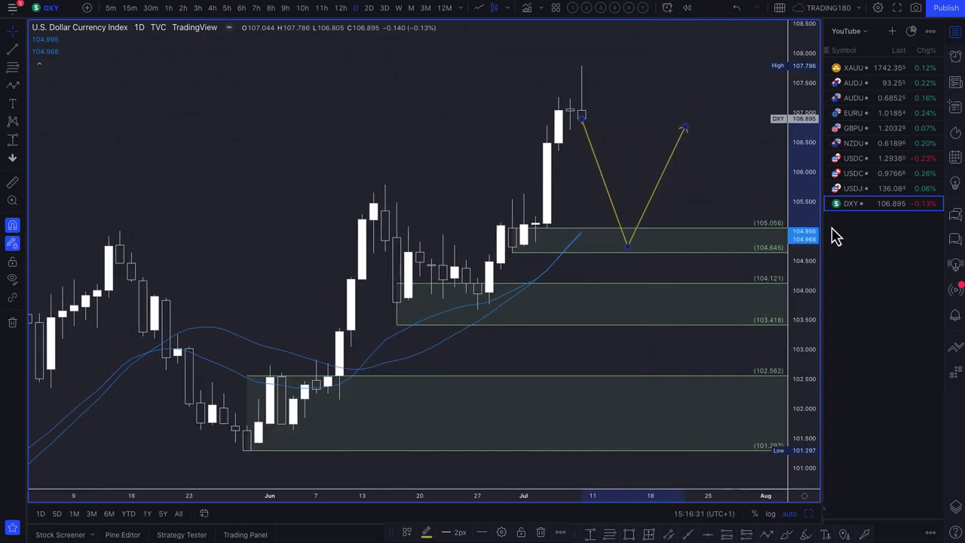
Switch the chart to USDJPY daily and adjust the zoom
click(854, 189)
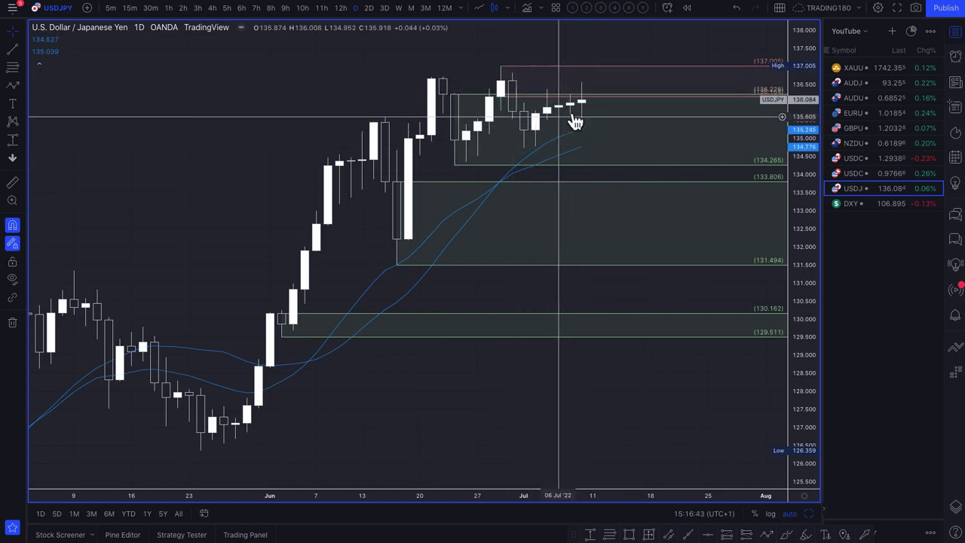
scroll(527, 217, down, 3)
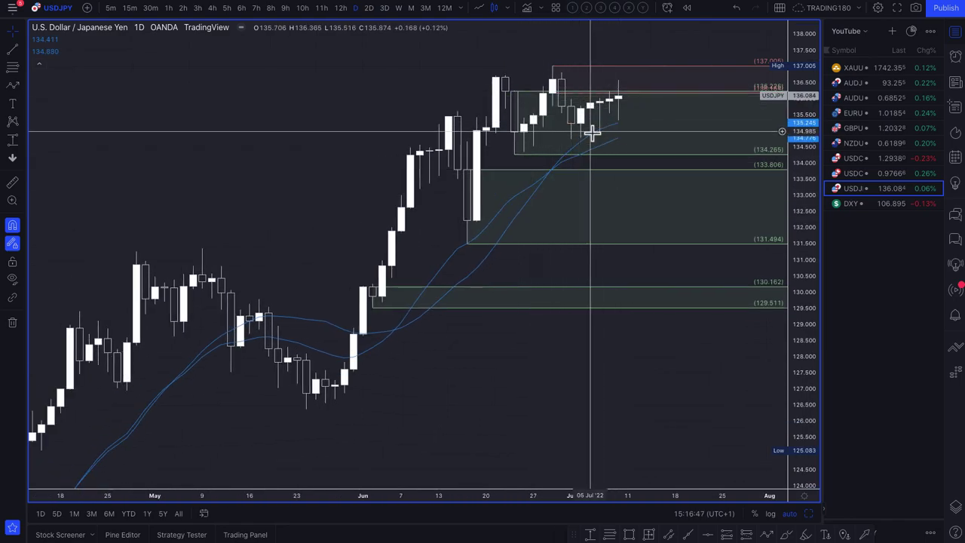
scroll(610, 185, up, 3)
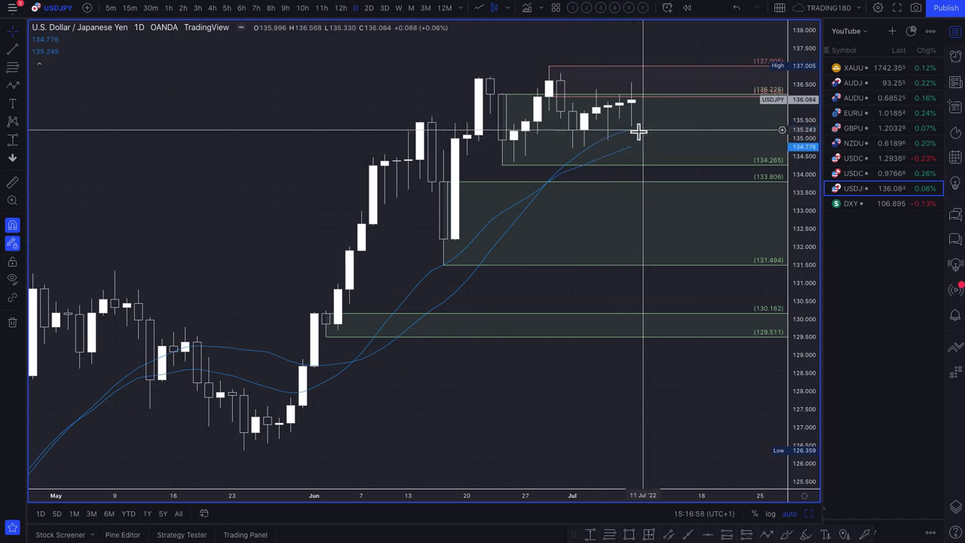
Draw two USDJPY paths: a dip to 134.265 then rally, and a drop toward 131.494 then rebound
click(12, 85)
click(631, 102)
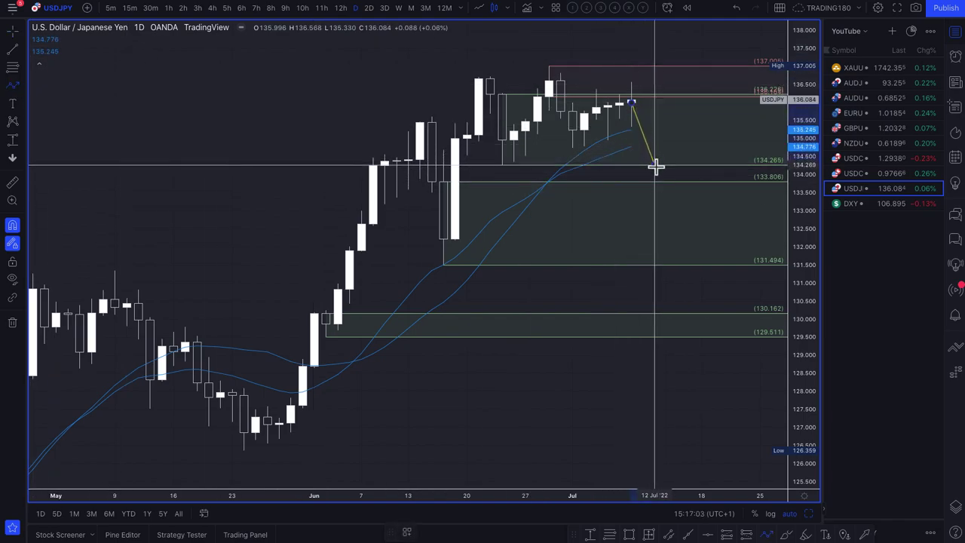
click(655, 165)
double_click(713, 107)
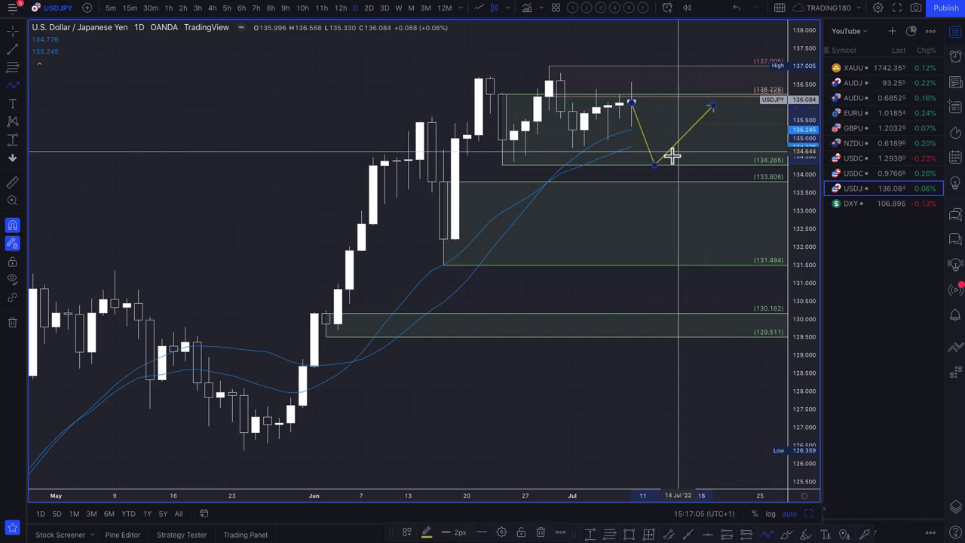
click(655, 166)
click(689, 256)
double_click(745, 177)
Widen the price scale and add a rightward arrow near 140 at the chart top
scroll(685, 187, up, 2)
drag(805, 85, 801, 219)
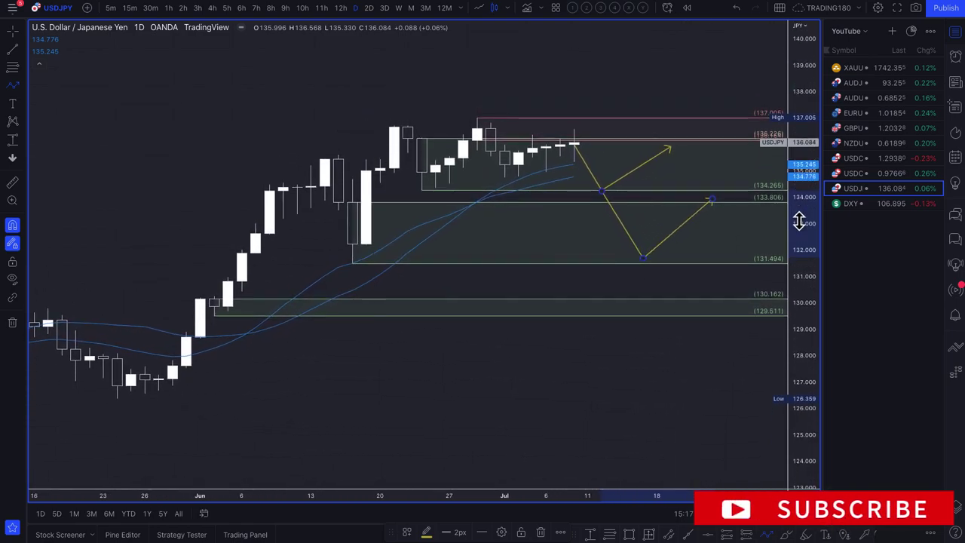
click(575, 39)
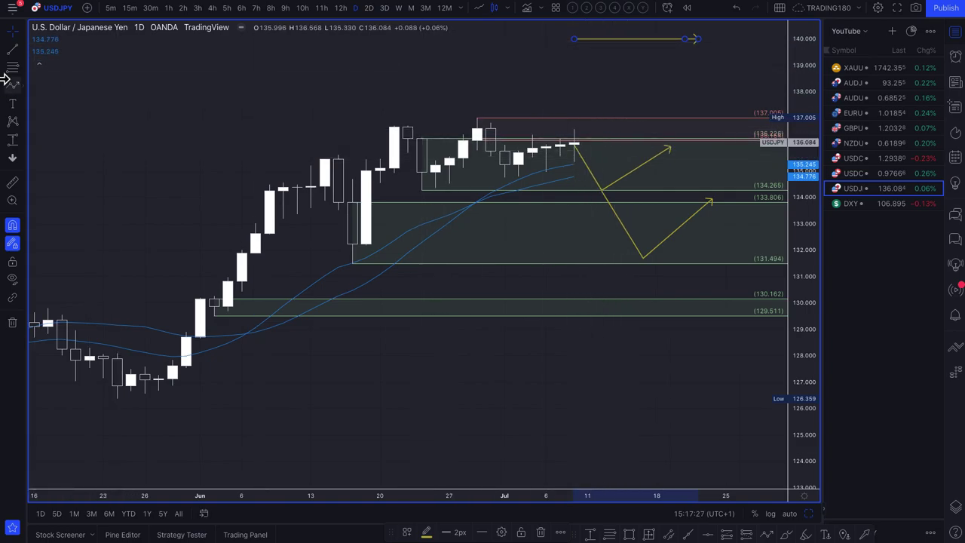
click(657, 44)
key(Escape)
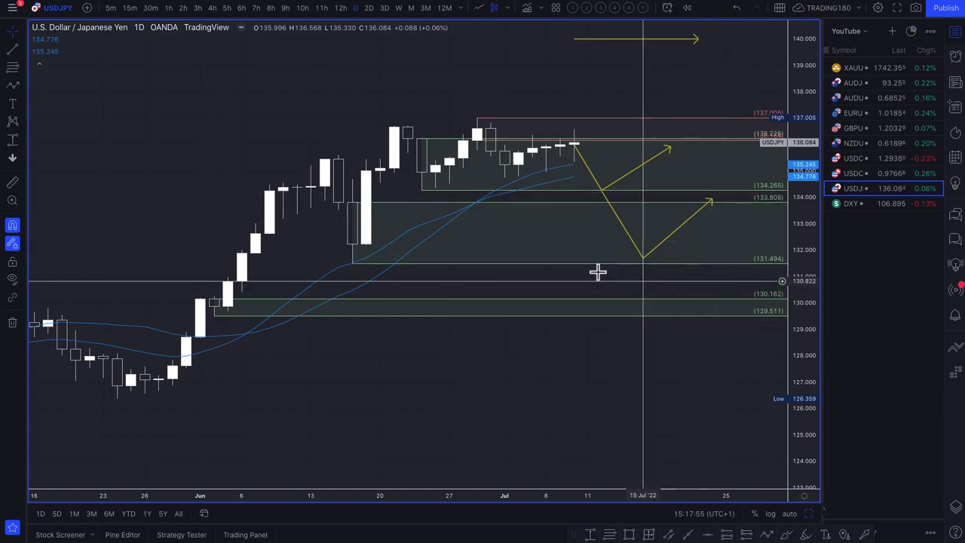
Switch to USDCHF, zoom out, auto-fit the price scale, and select the 0.97328–0.96114 zone
click(856, 175)
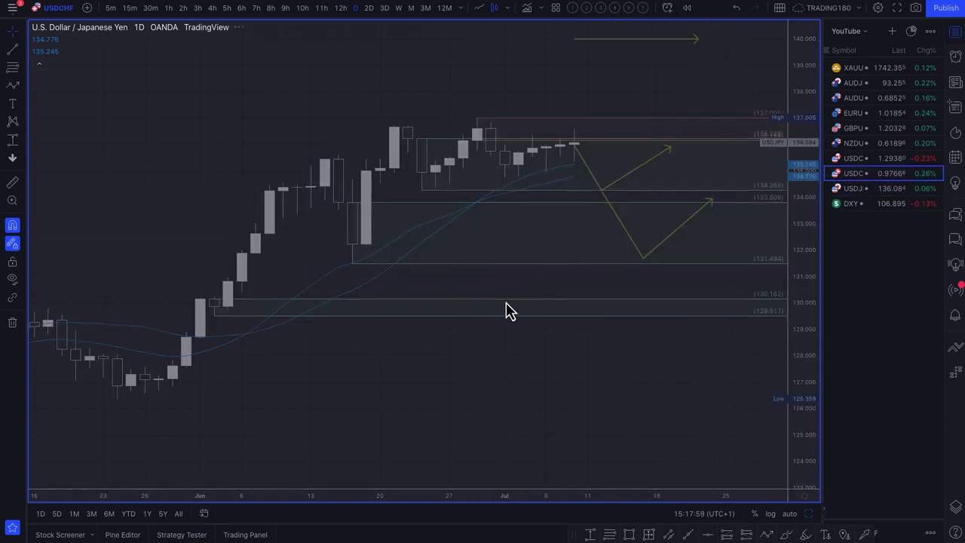
scroll(453, 366, left, 5)
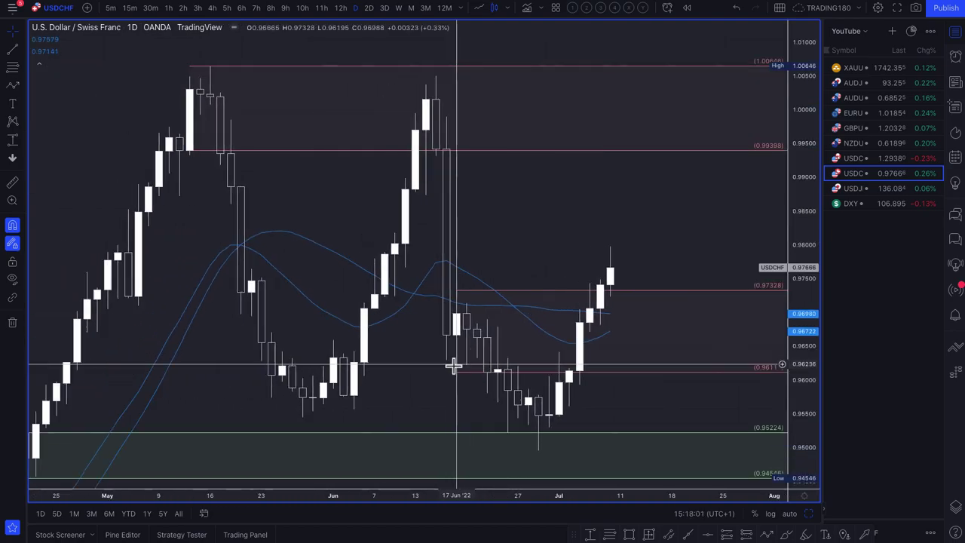
right_click(520, 325)
click(312, 186)
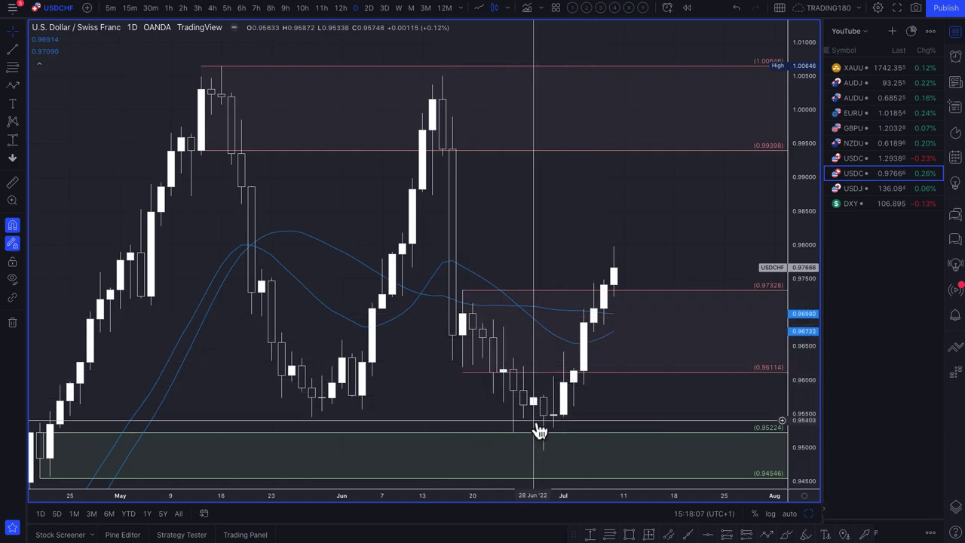
scroll(536, 399, down, 2)
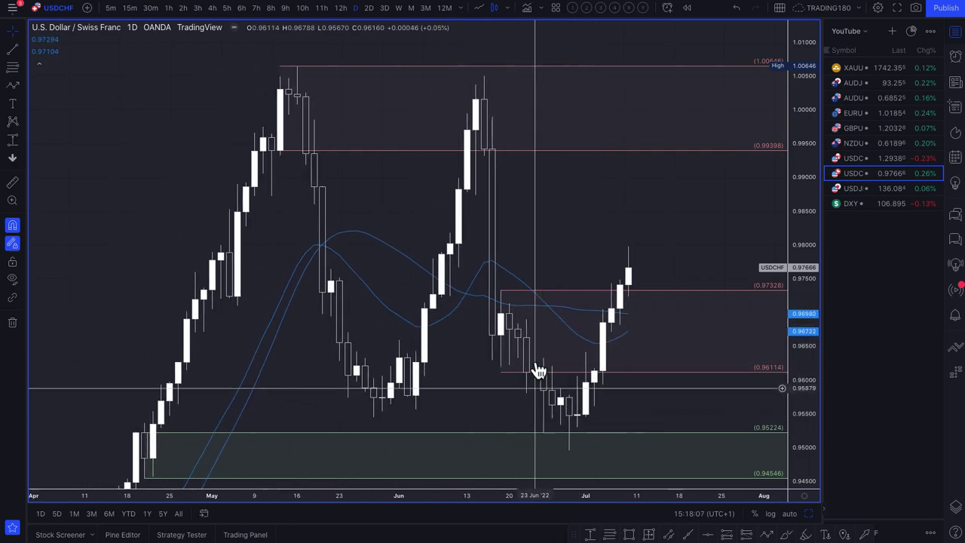
click(786, 515)
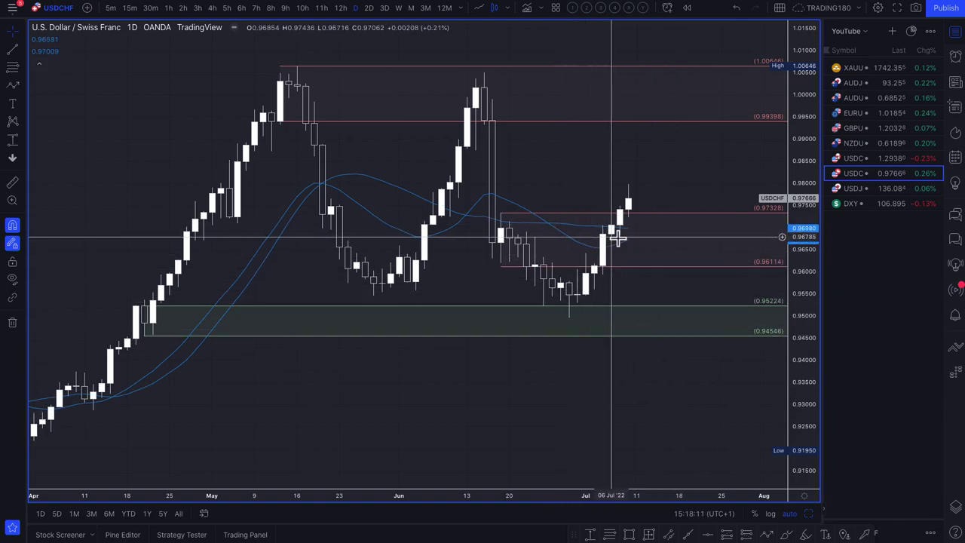
click(571, 224)
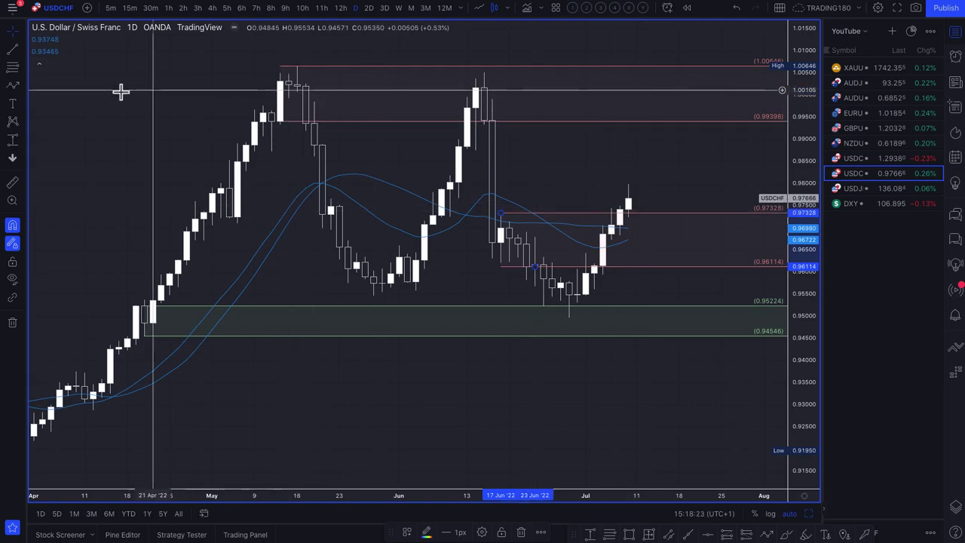
Box the early-May high to June lows through about 22 Jul, styled with the VALUE AUCTION template
click(22, 87)
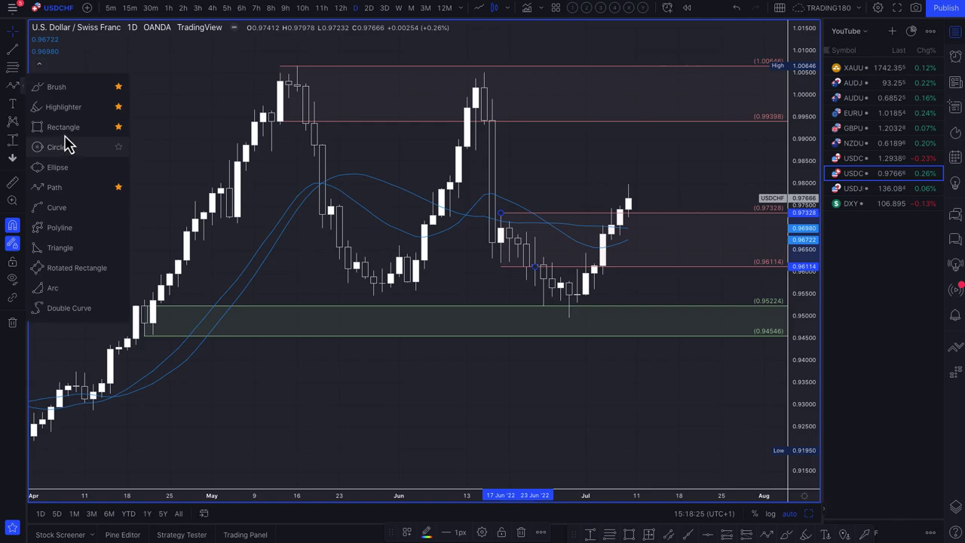
click(63, 126)
click(255, 66)
click(646, 296)
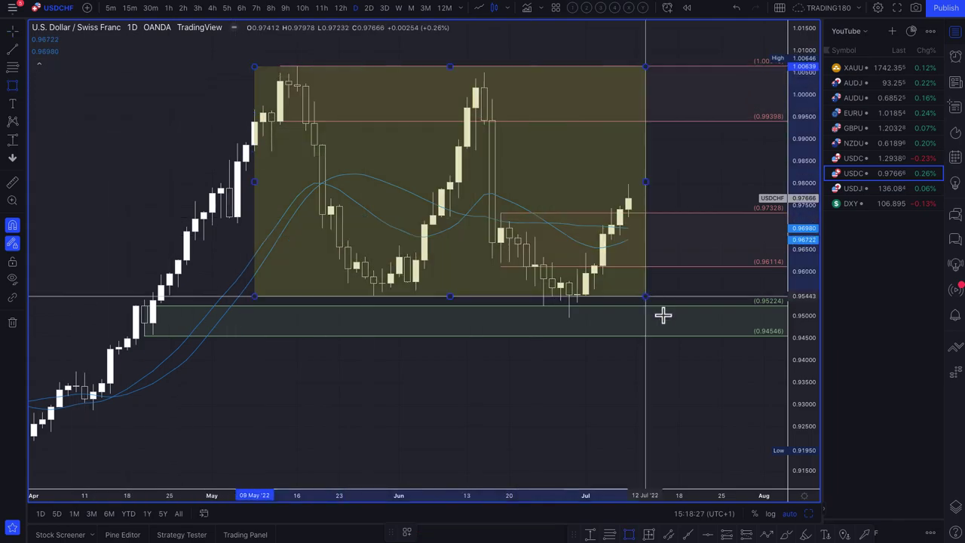
click(713, 301)
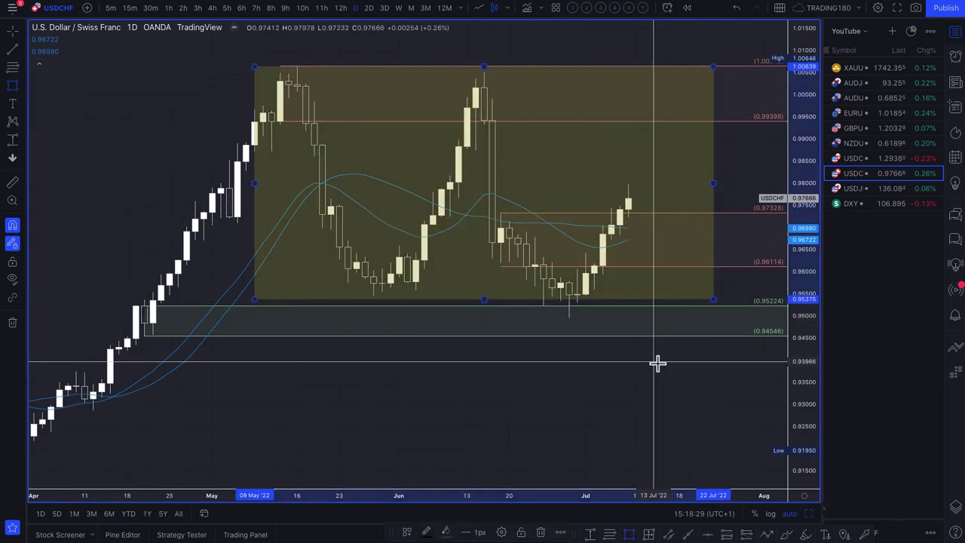
click(407, 532)
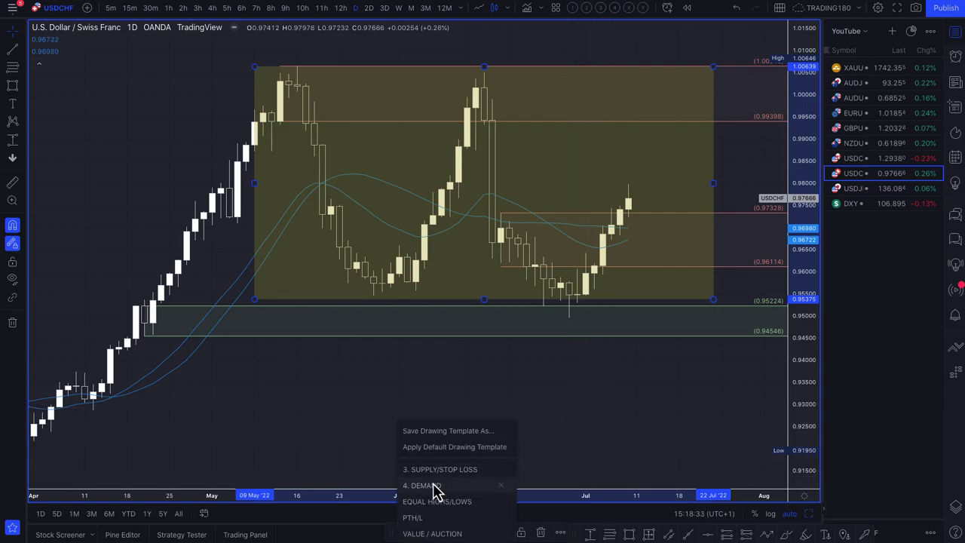
click(432, 534)
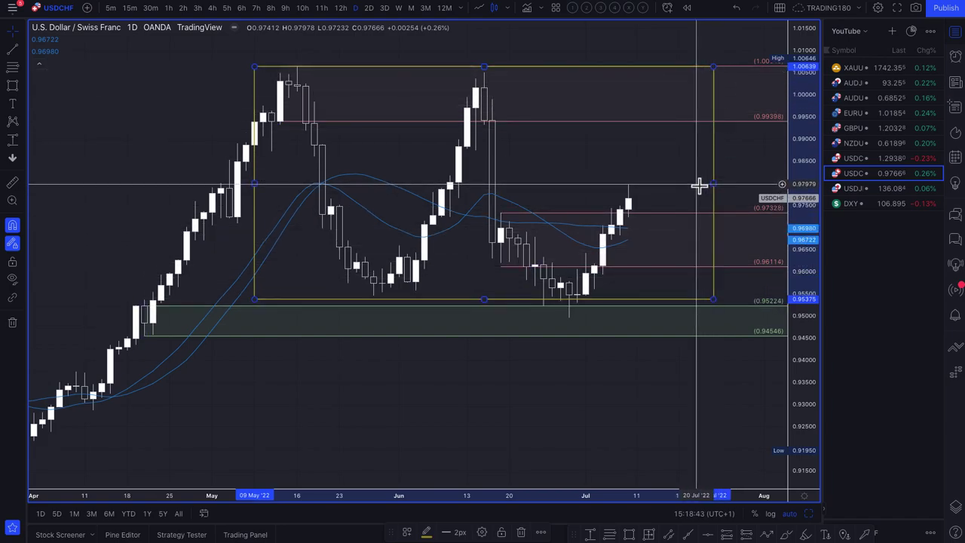
right_click(646, 218)
click(632, 200)
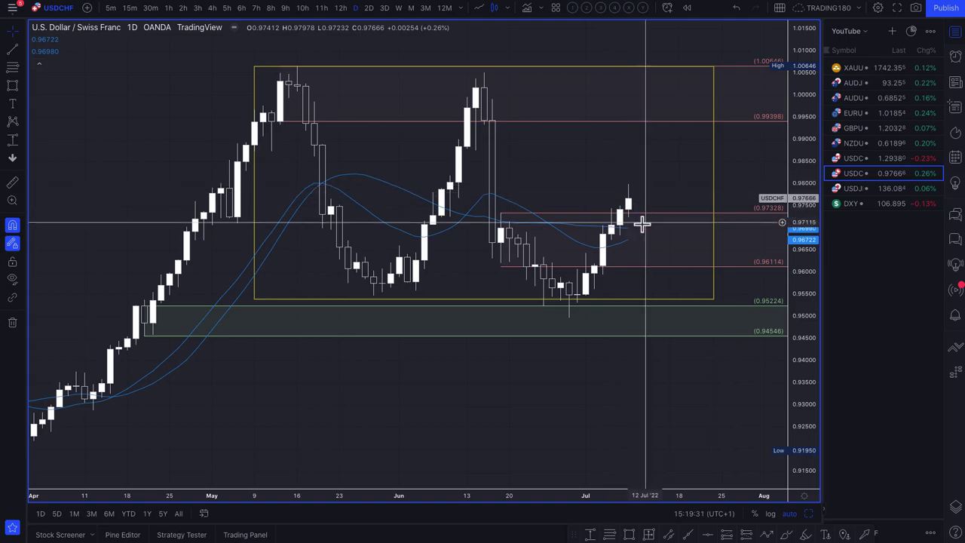
Mark a 0.95748–0.94954 zone and draw a USD/CHF path dipping into it, then rising
click(654, 222)
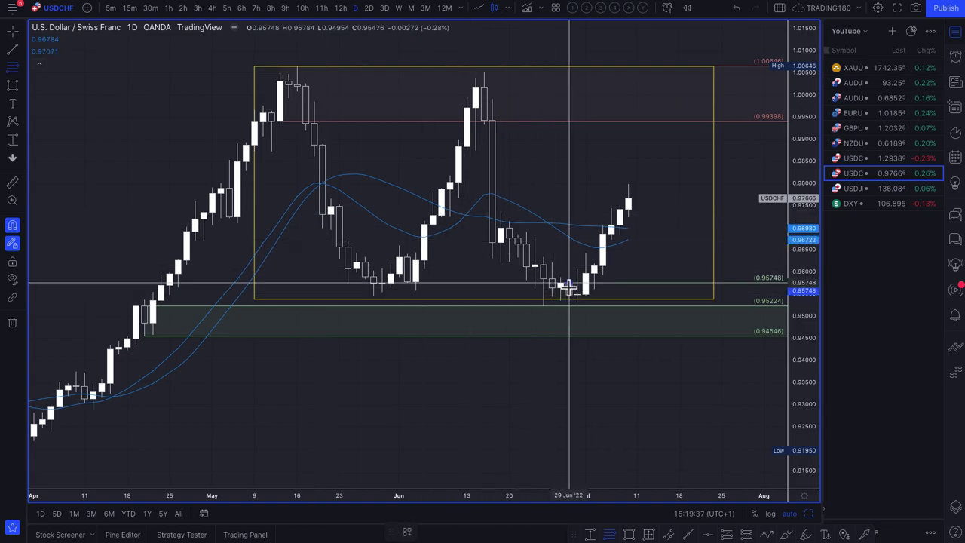
drag(569, 286, 567, 318)
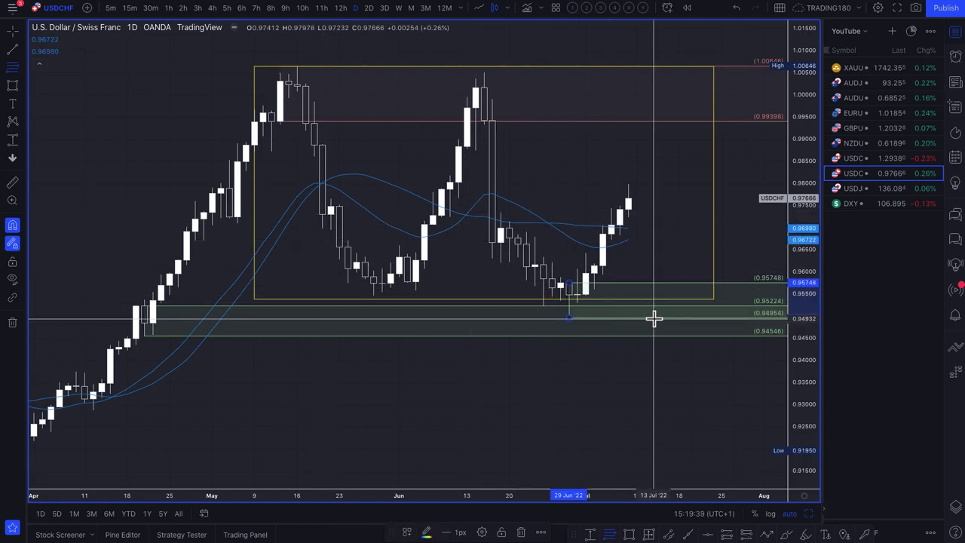
click(22, 87)
click(47, 189)
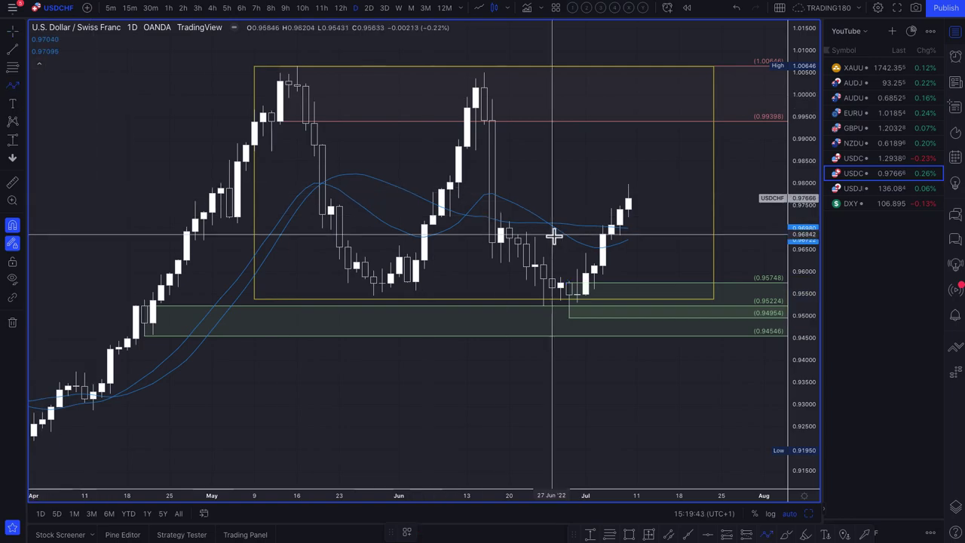
click(637, 209)
click(662, 283)
double_click(703, 218)
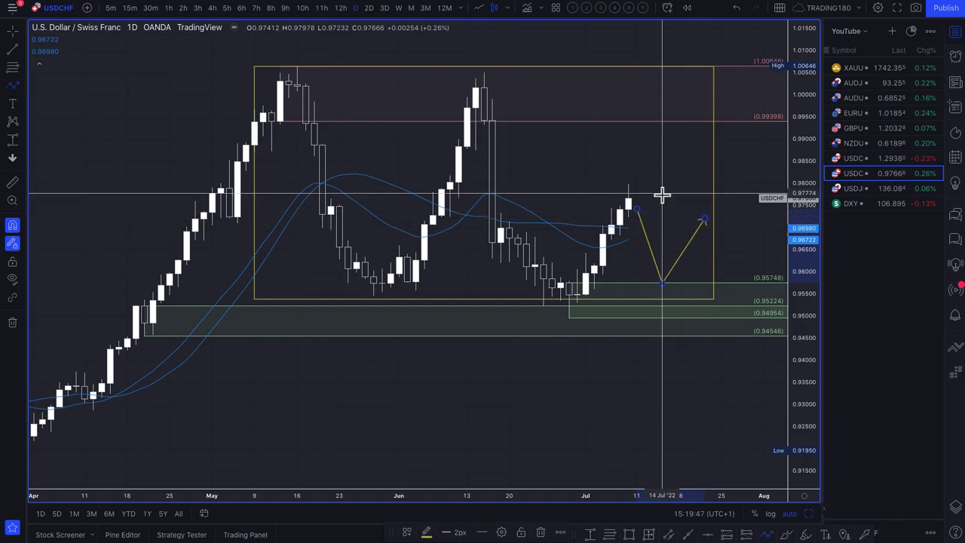
Add a second USD/CHF path peaking near the range top and ending near 0.980, then open USD/CAD
click(628, 199)
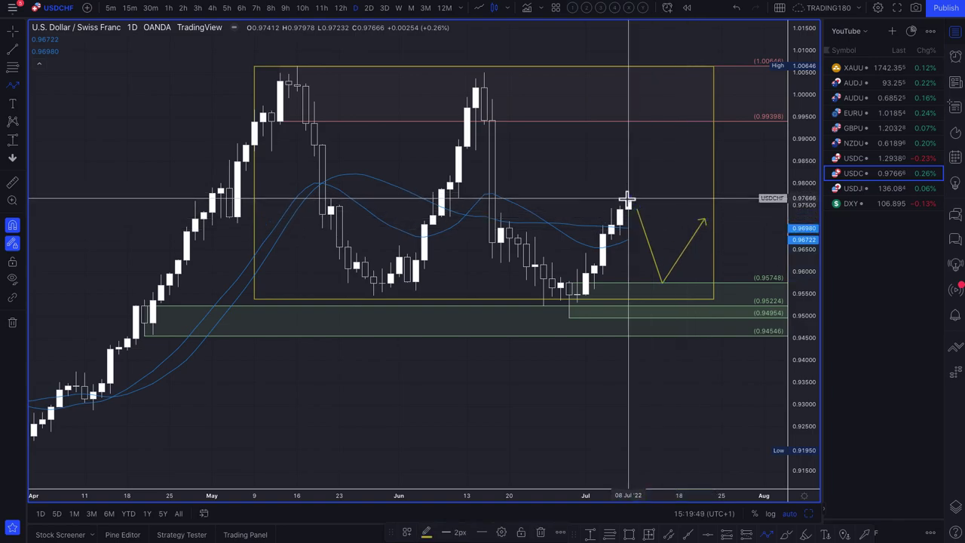
click(677, 74)
double_click(703, 182)
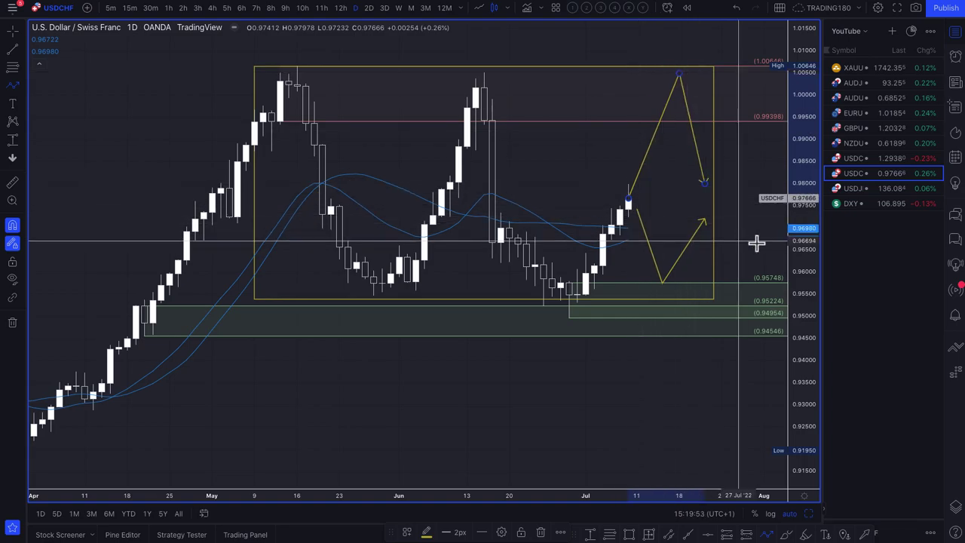
click(864, 160)
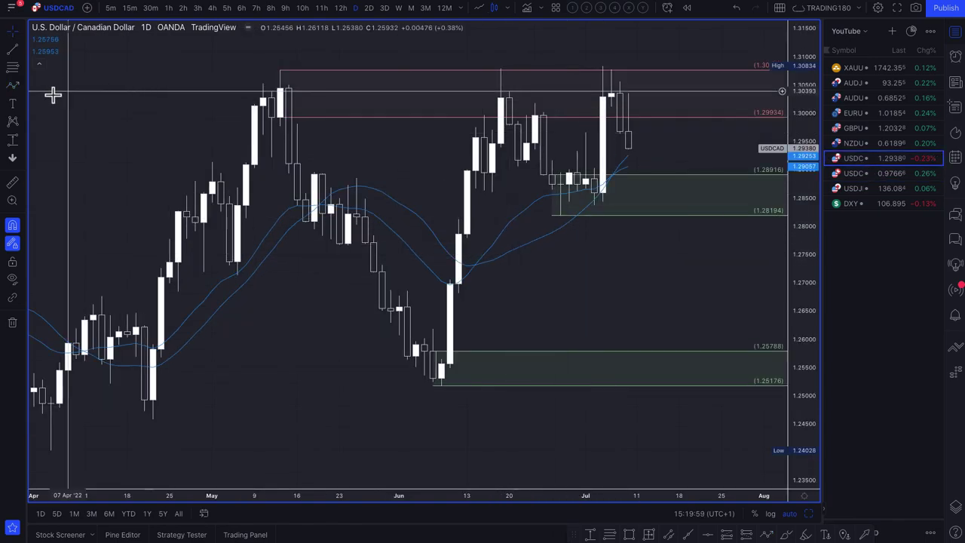
Draw a yellow path from the latest candle down to the 1.28194 zone, rising toward 1.303
click(13, 86)
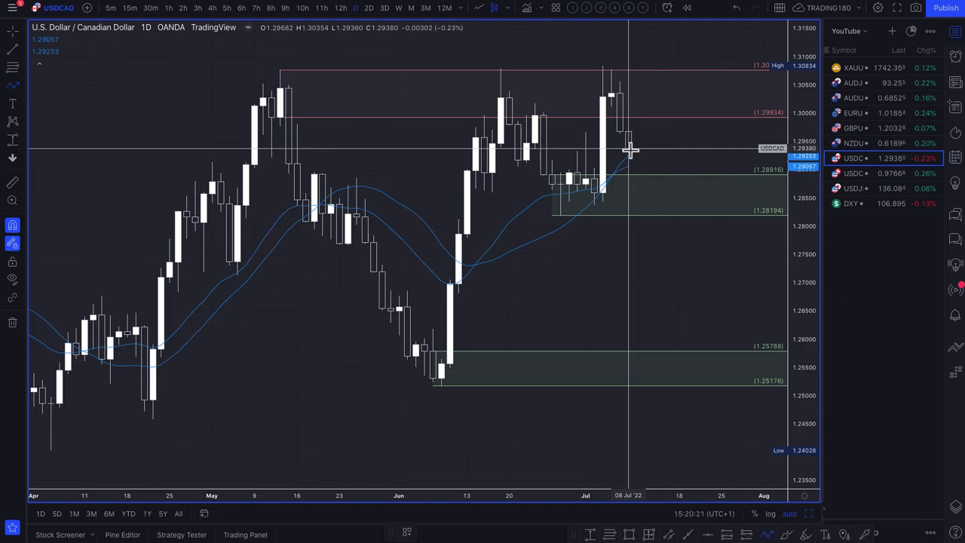
click(629, 148)
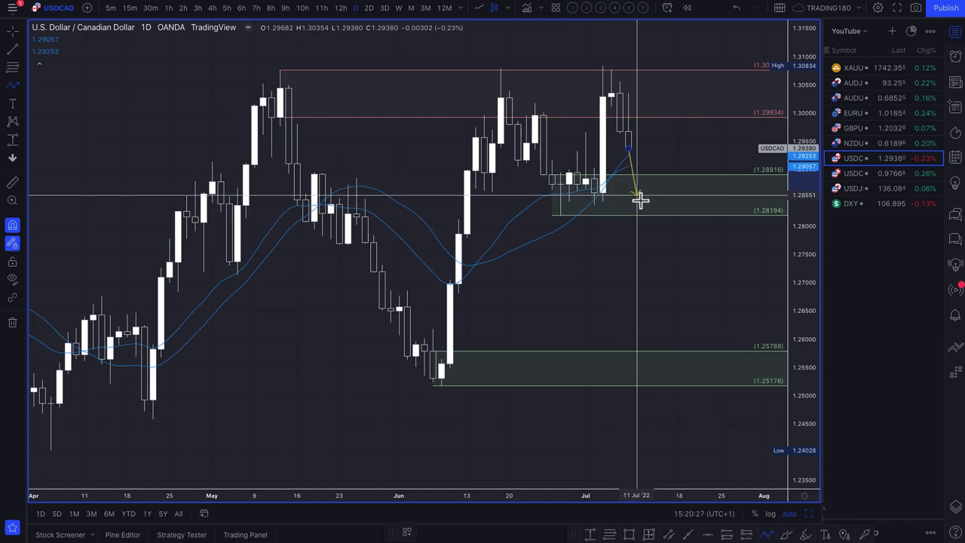
click(637, 214)
double_click(68, 36)
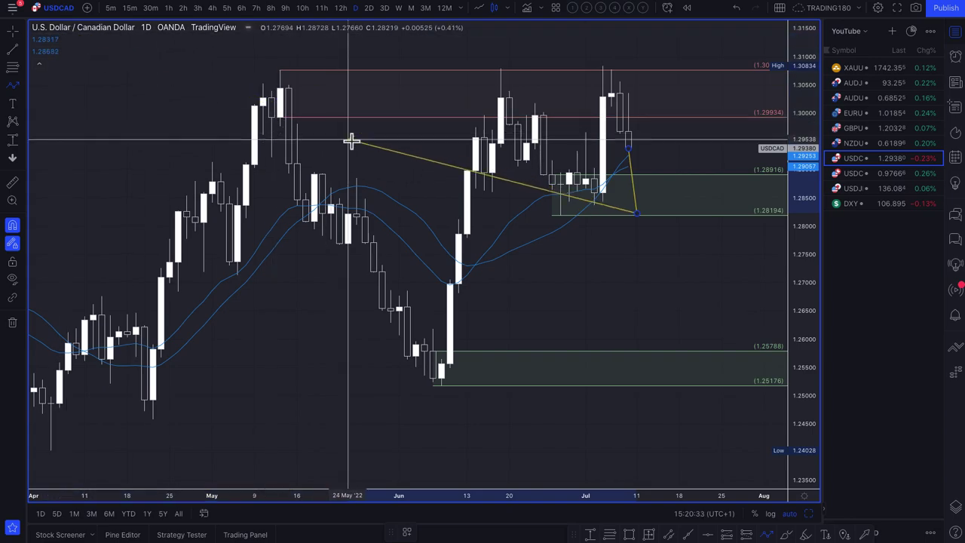
double_click(706, 97)
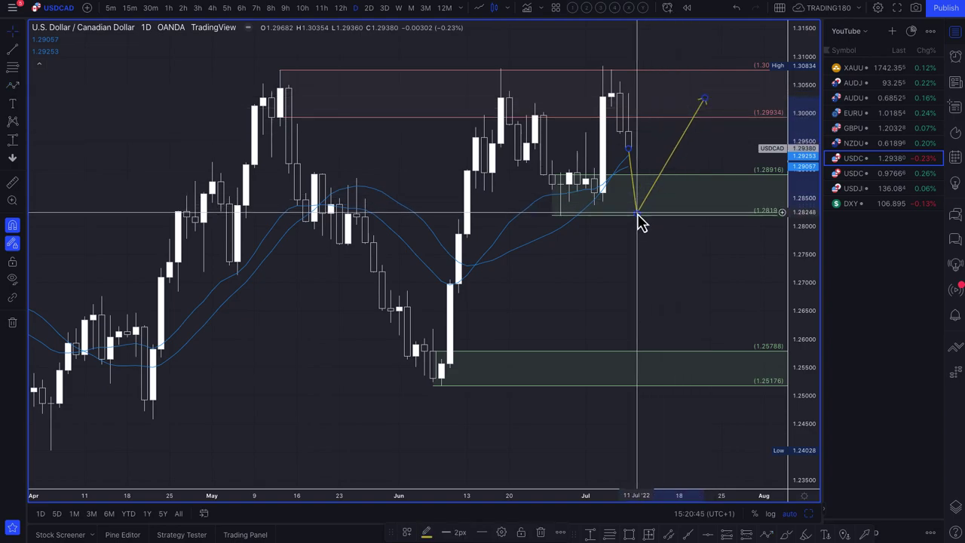
drag(639, 220, 663, 222)
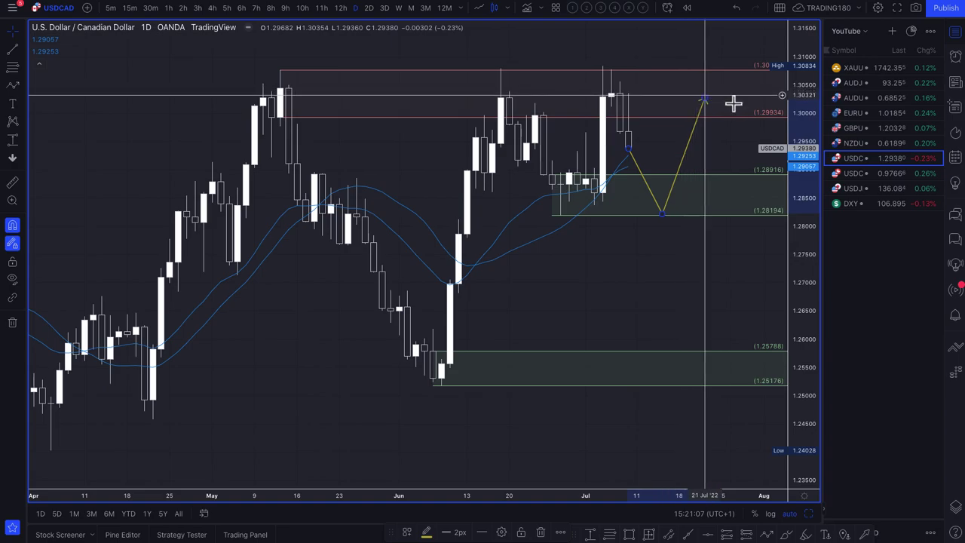
Open NZD/USD, pan to the recent bars, and delete the old 0.61967–0.62600 green zone
click(862, 146)
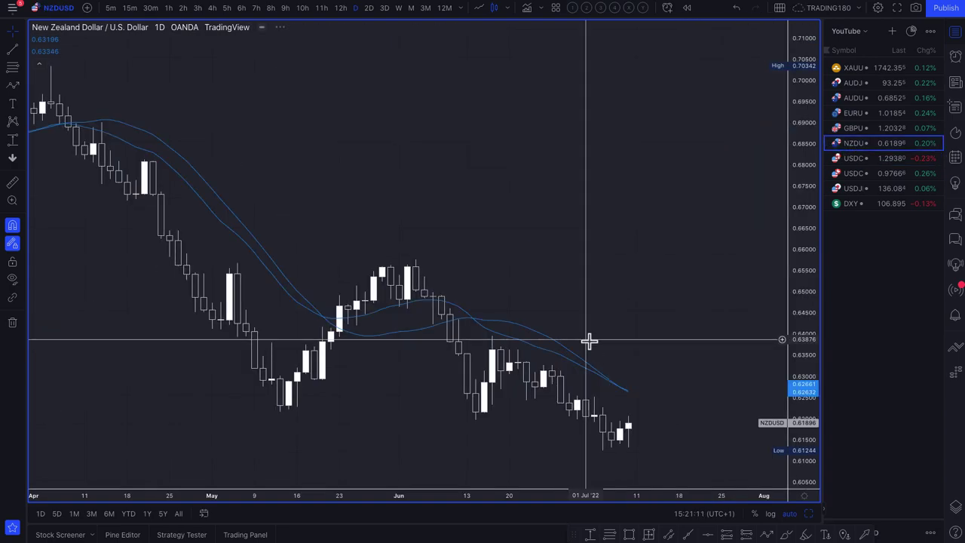
scroll(589, 341, up, 2)
drag(589, 341, 496, 364)
scroll(492, 370, up, 2)
scroll(392, 290, down, 1)
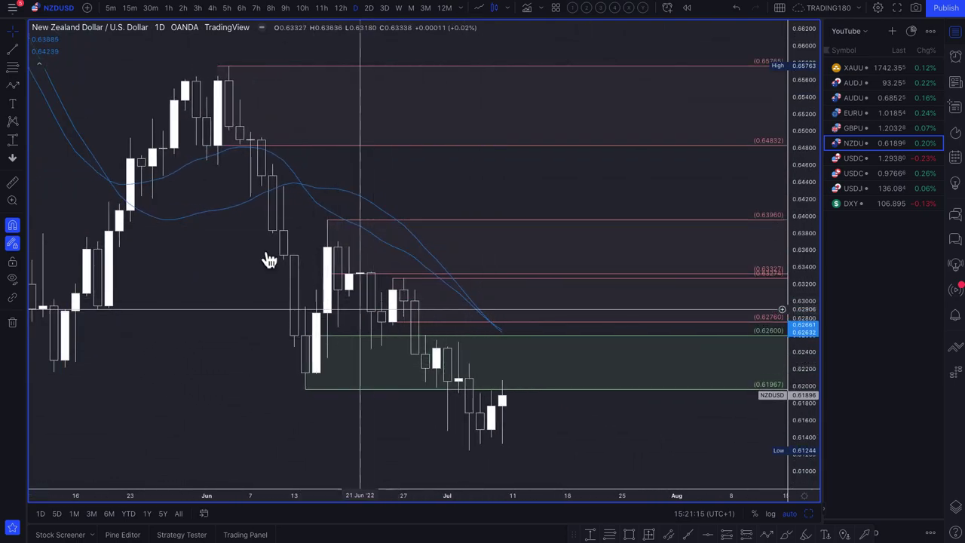
click(10, 86)
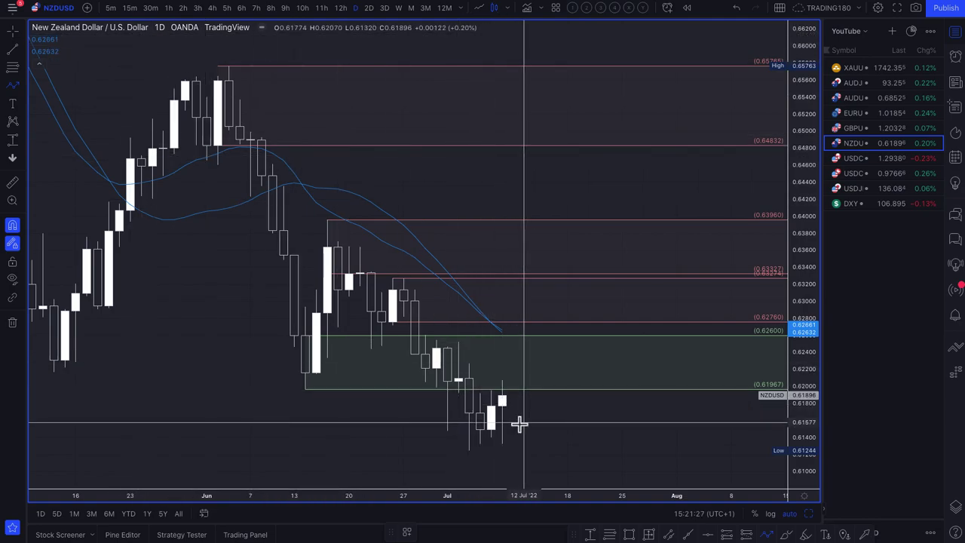
click(524, 387)
key(Delete)
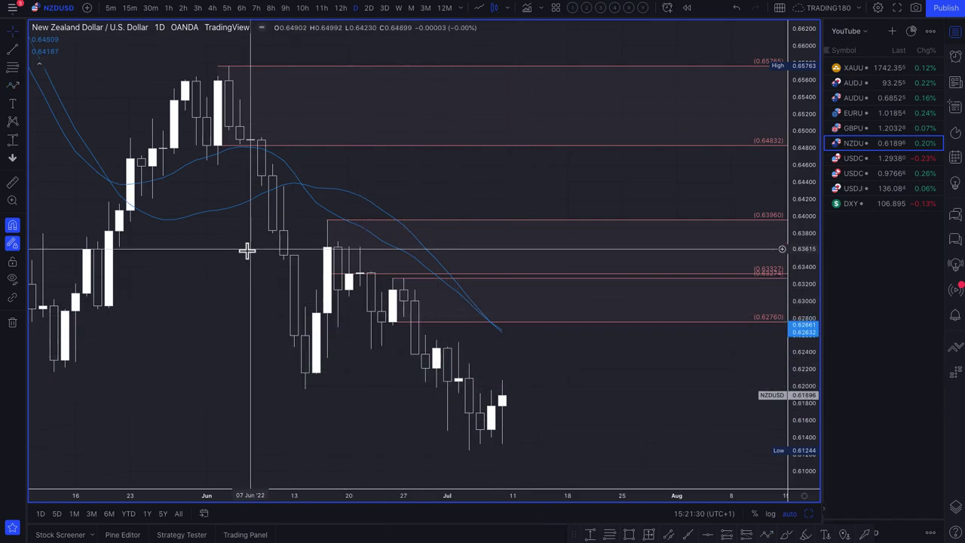
Draw a 0.62062–0.62544 zone styled '2. DEMAND' and start a path at the latest candle
click(12, 68)
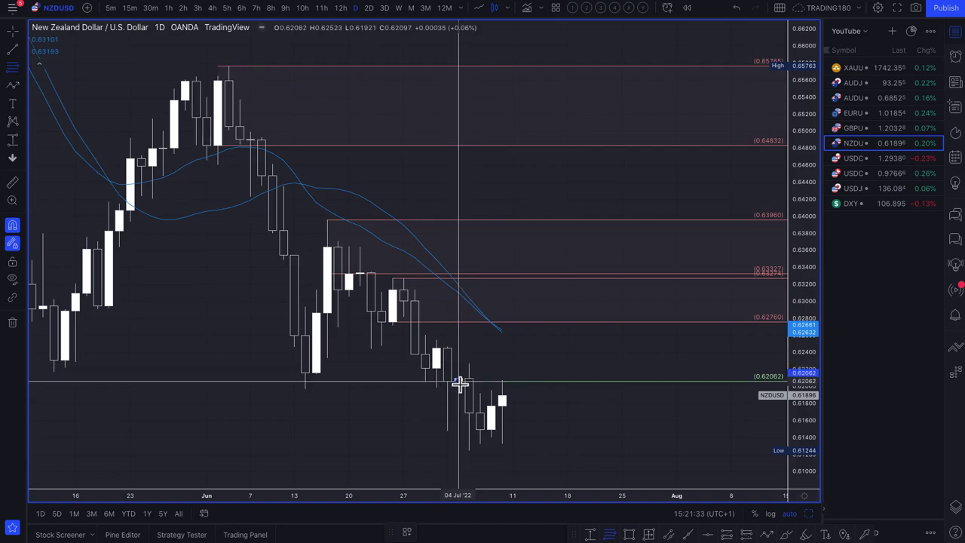
click(459, 381)
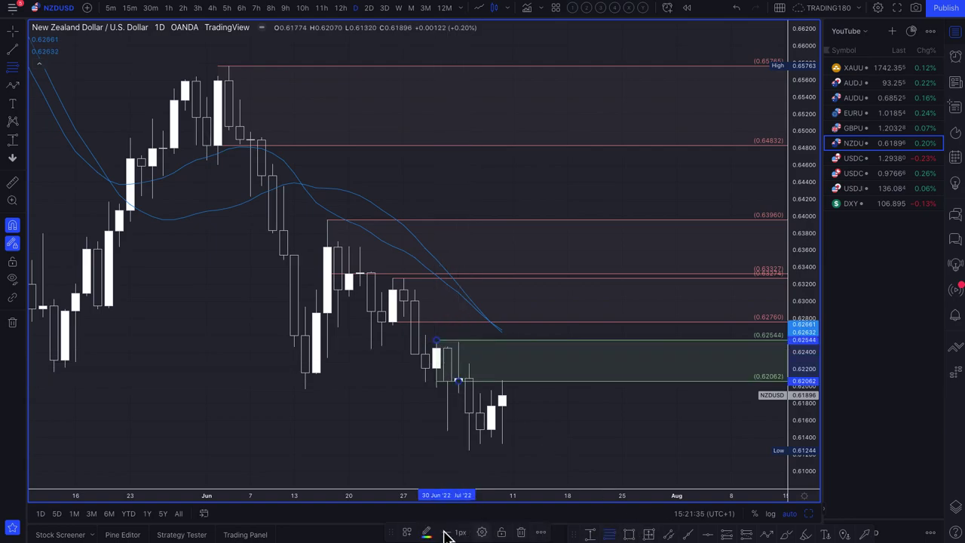
click(408, 533)
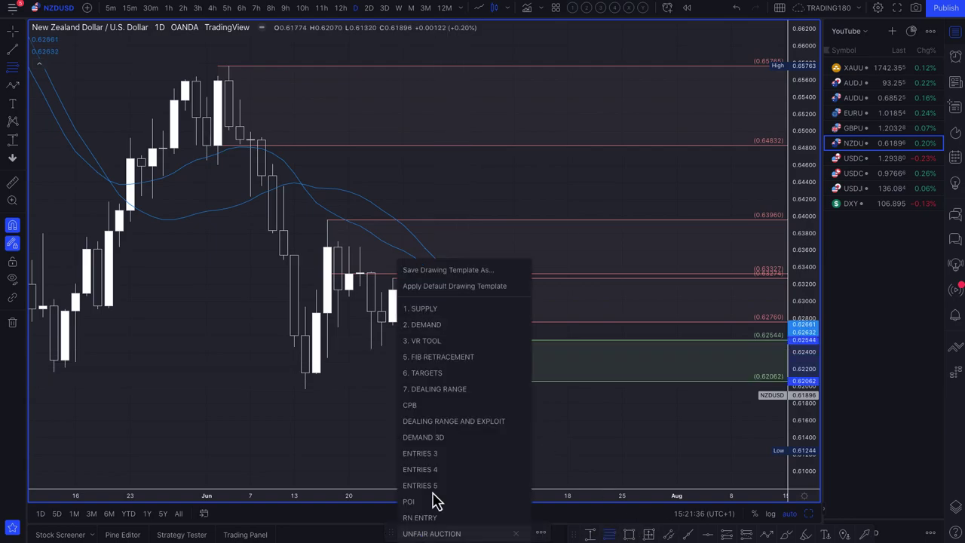
click(459, 322)
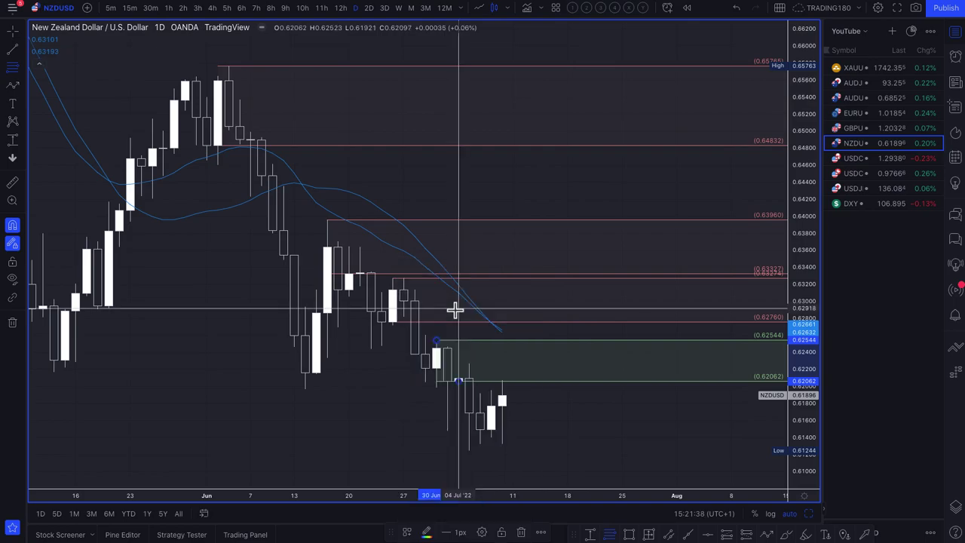
click(12, 86)
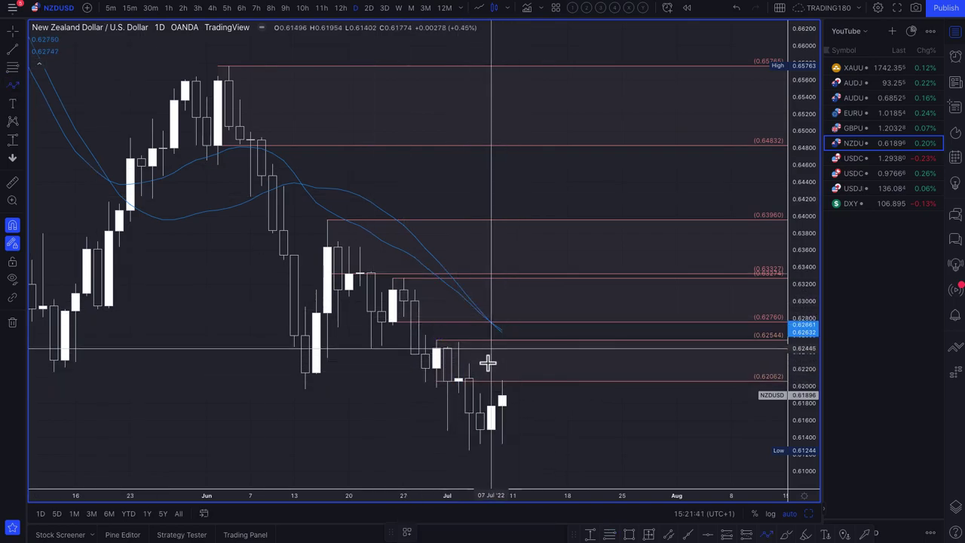
click(502, 398)
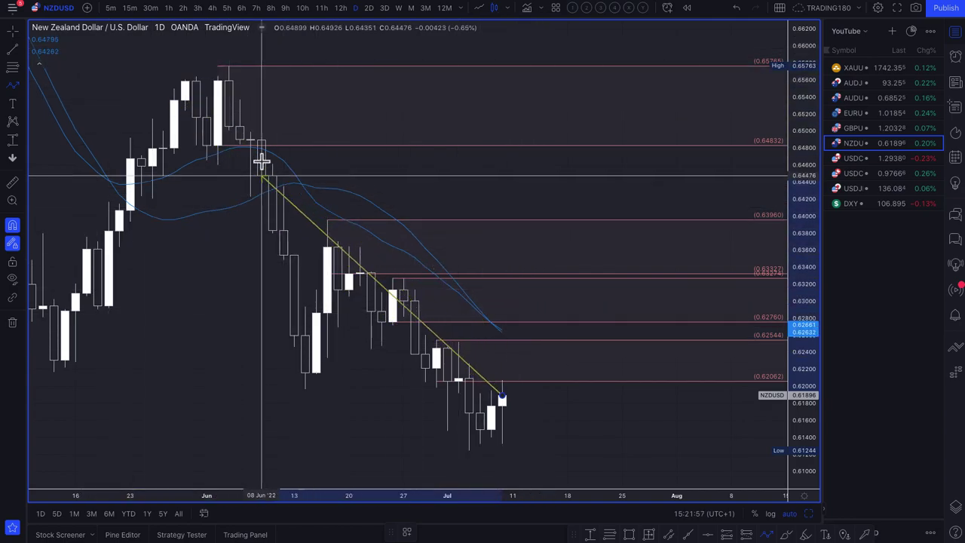
Finish the NZD/USD path, then move its peak to about 0.6345 and its end to about 0.617
click(527, 345)
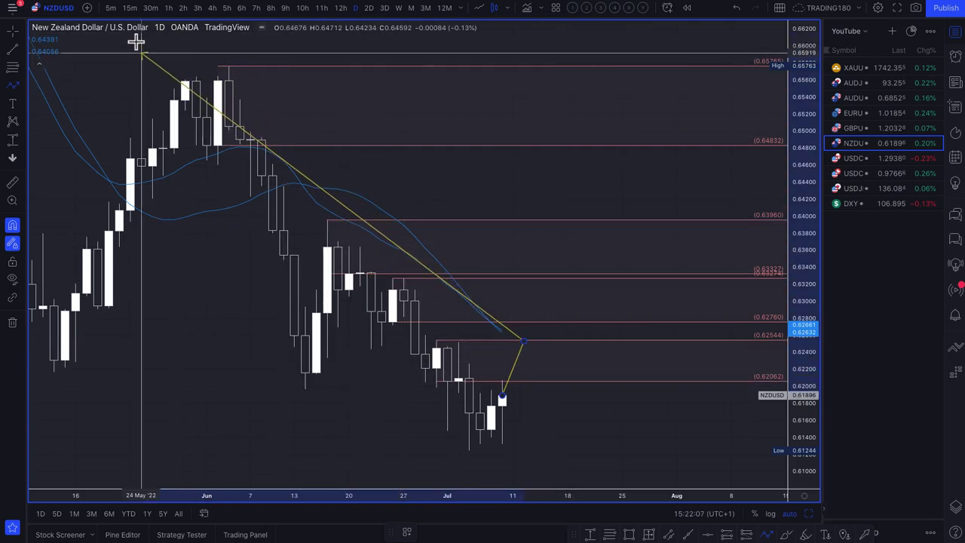
click(569, 426)
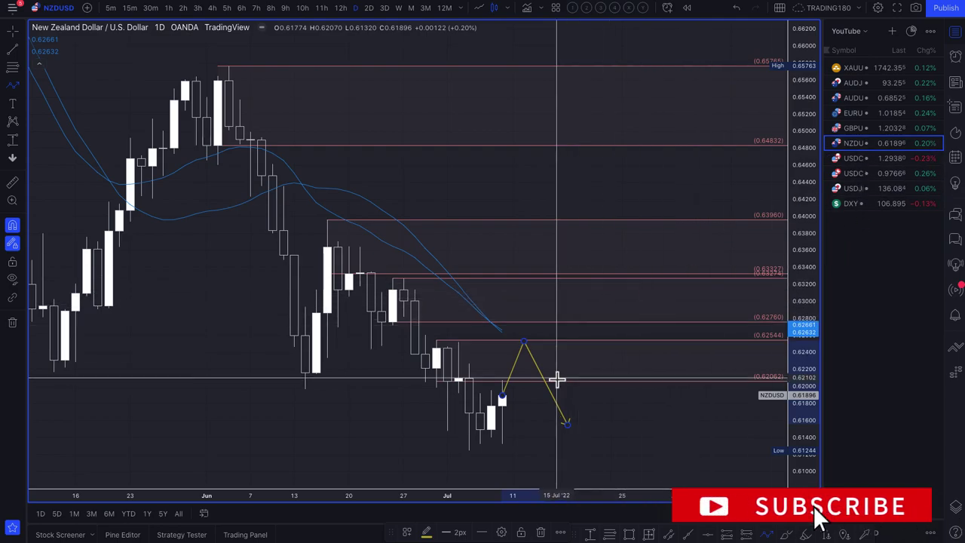
scroll(557, 379, down, 6)
scroll(557, 379, down, 2)
scroll(556, 379, up, 10)
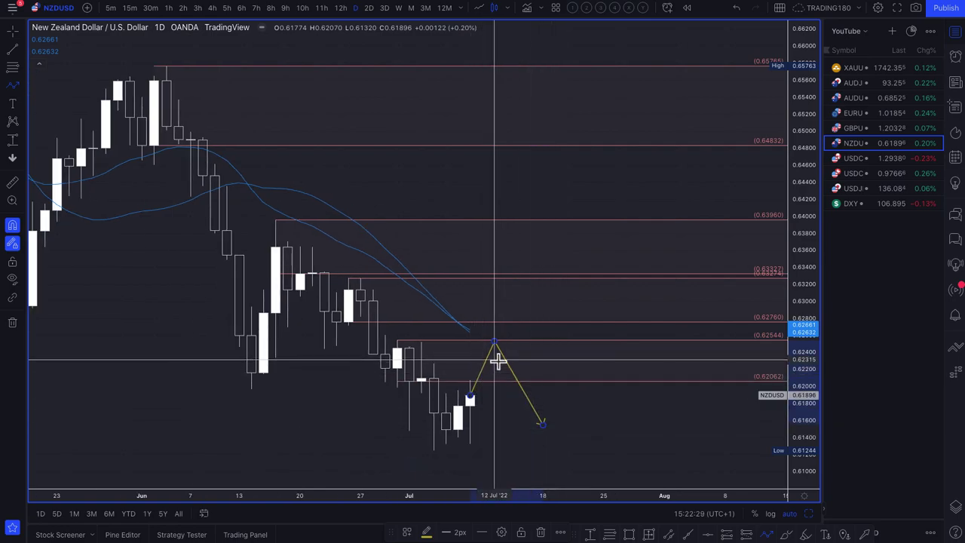
drag(494, 345, 507, 260)
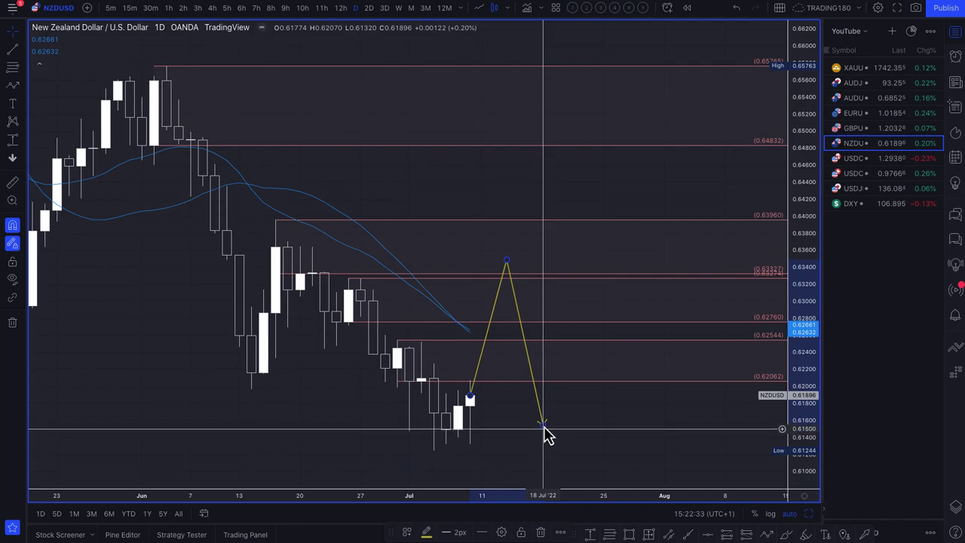
drag(542, 423, 542, 411)
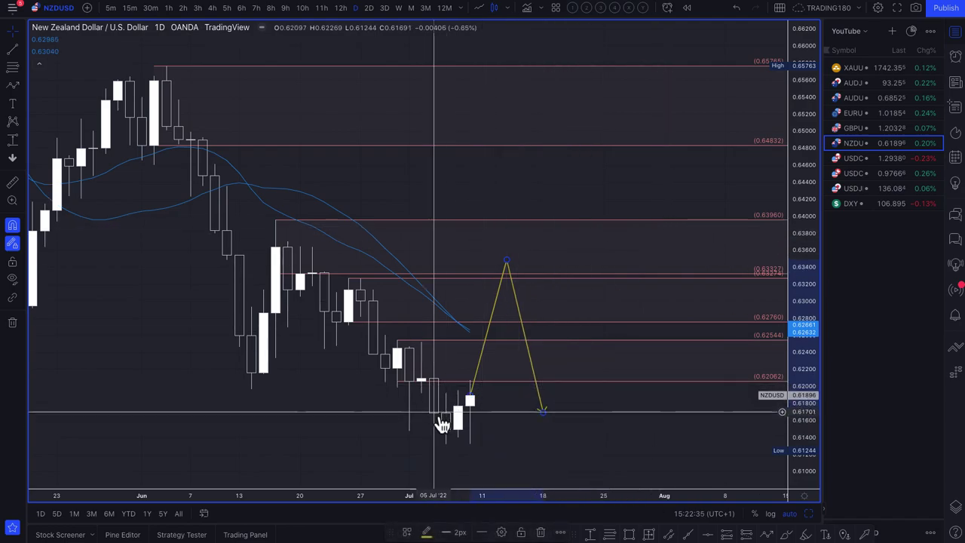
Draw a 0.61691–0.61244 rectangle on NZD/USD and apply the '2. DEMAND' template
click(12, 67)
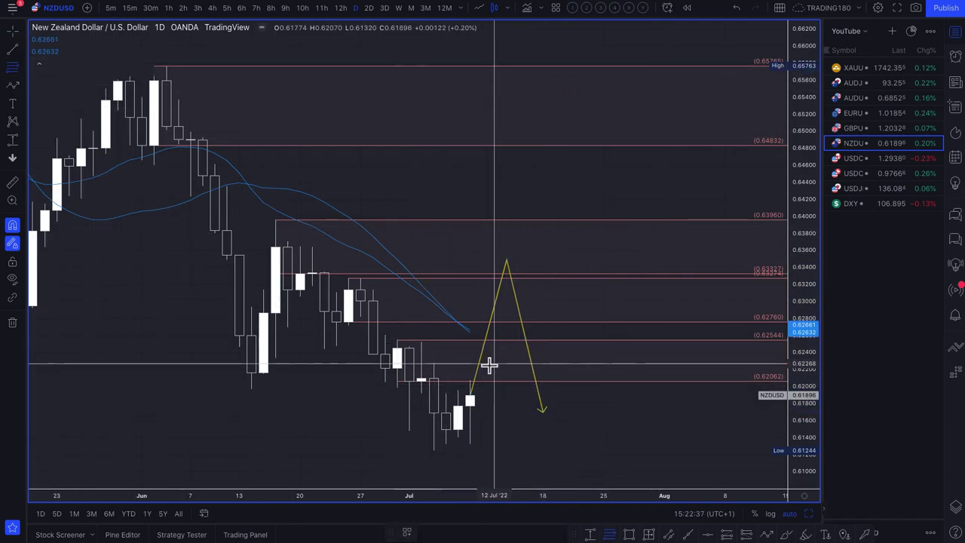
click(445, 414)
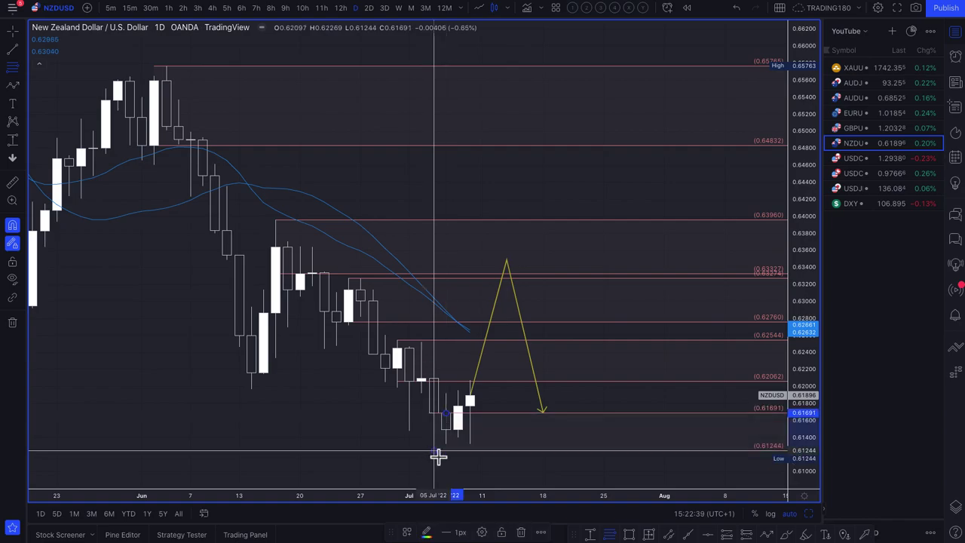
click(429, 454)
click(413, 535)
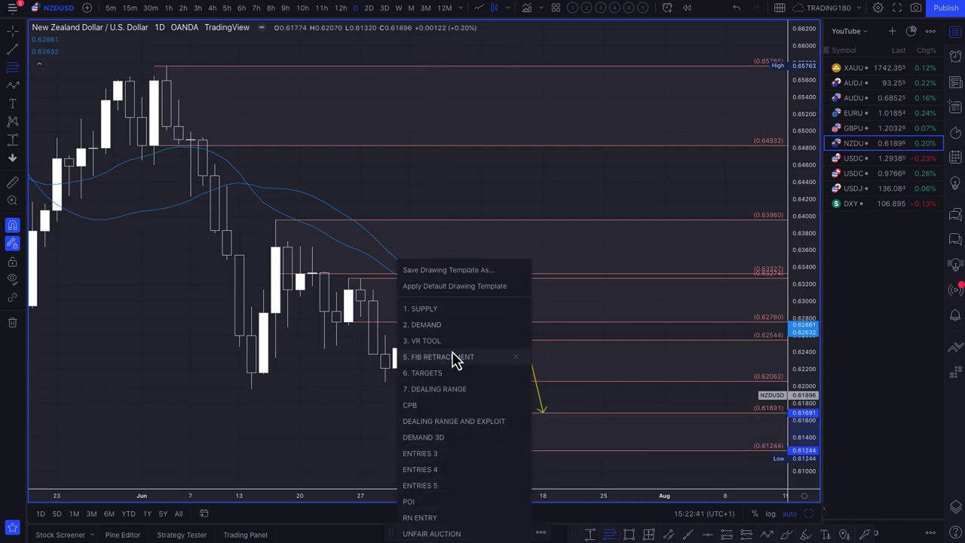
click(511, 323)
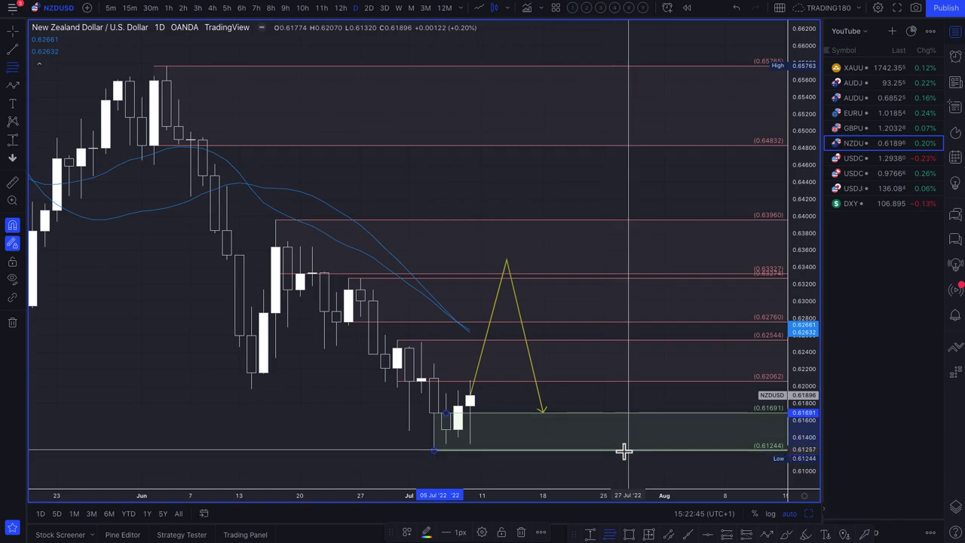
Open GBP/USD and lower the green zone's top edge to about 1.203
click(867, 130)
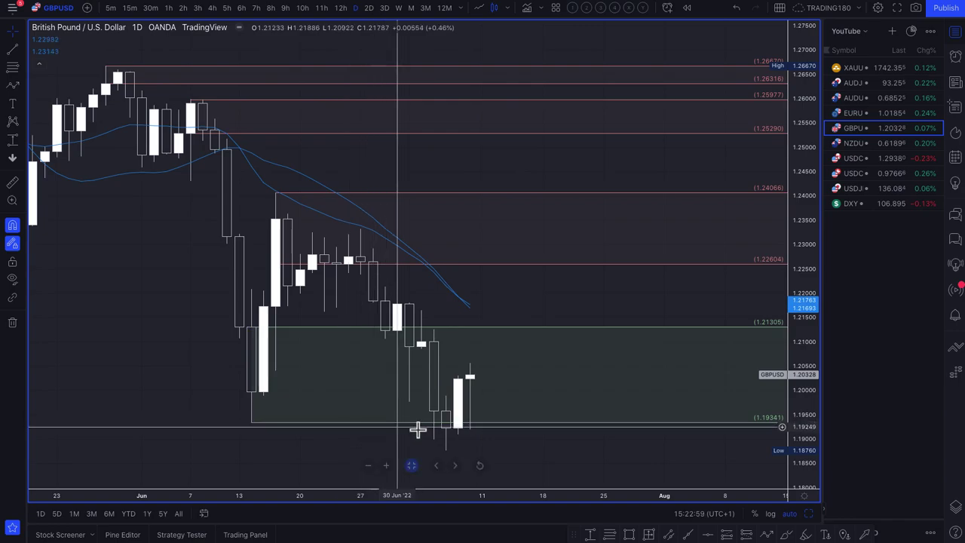
scroll(418, 429, down, 5)
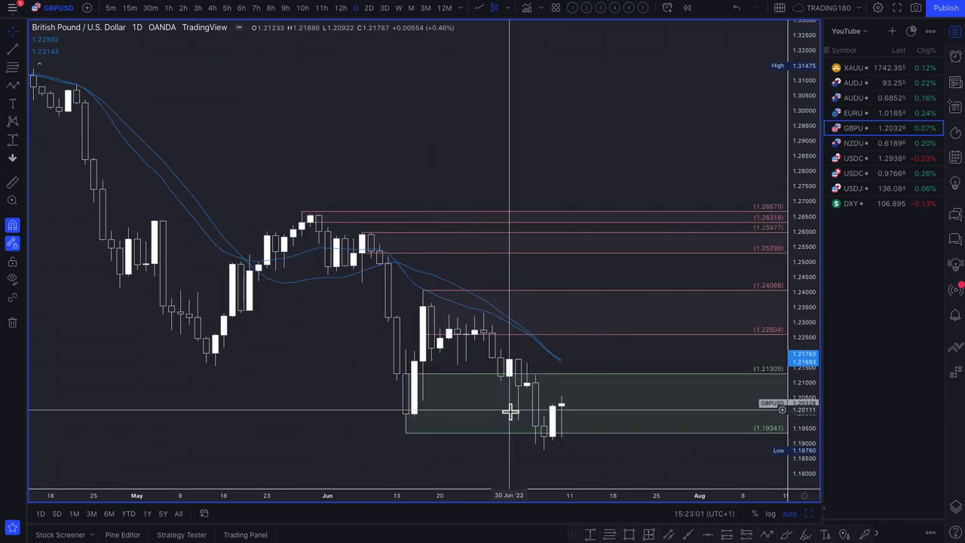
mouse_move(406, 374)
mouse_down()
mouse_move(494, 420)
mouse_move(562, 404)
mouse_up()
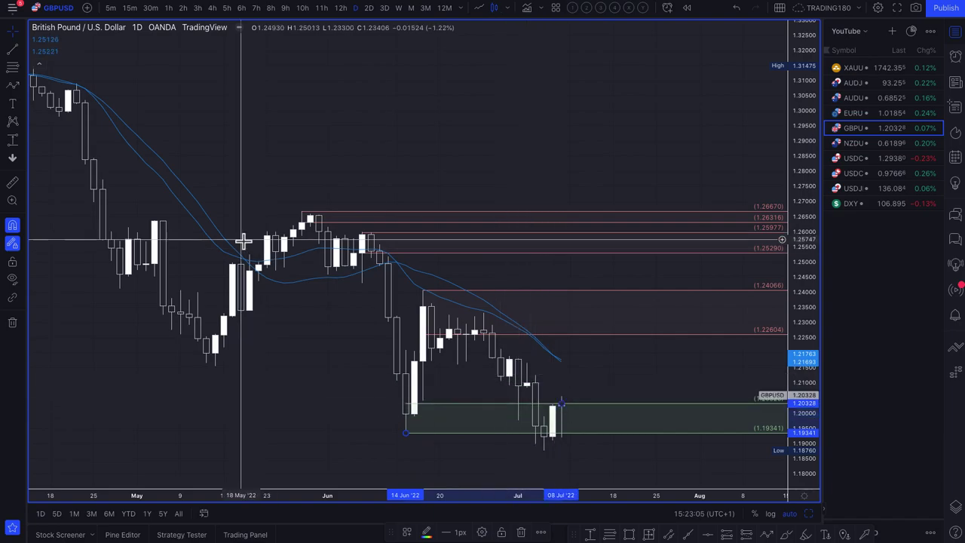
Draw a 1.20906–1.21886 zone and apply the '1. SUPPLY' template
click(13, 67)
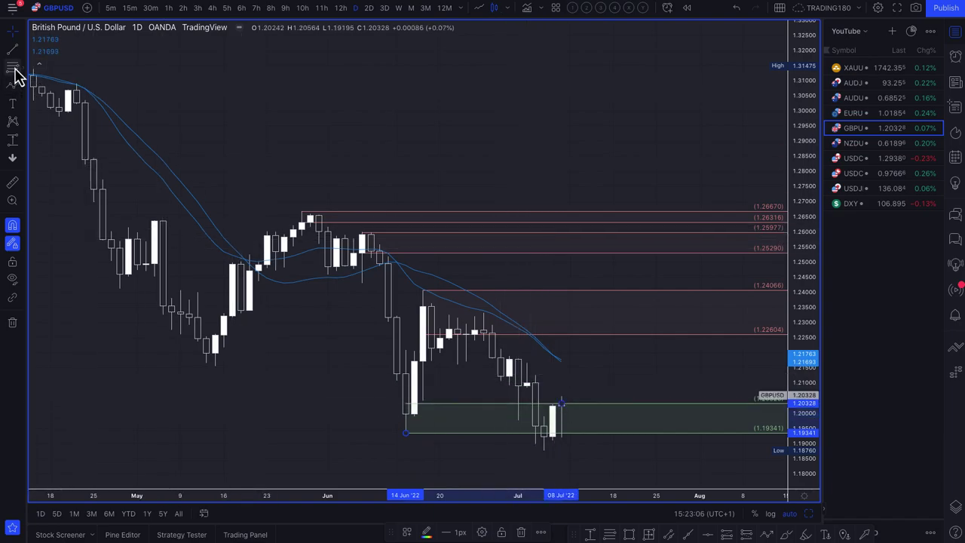
click(527, 385)
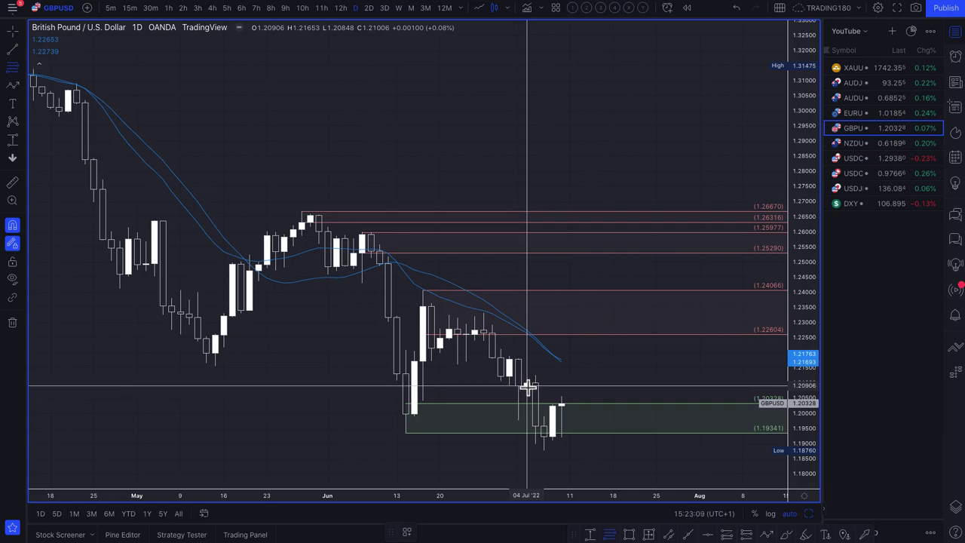
click(510, 353)
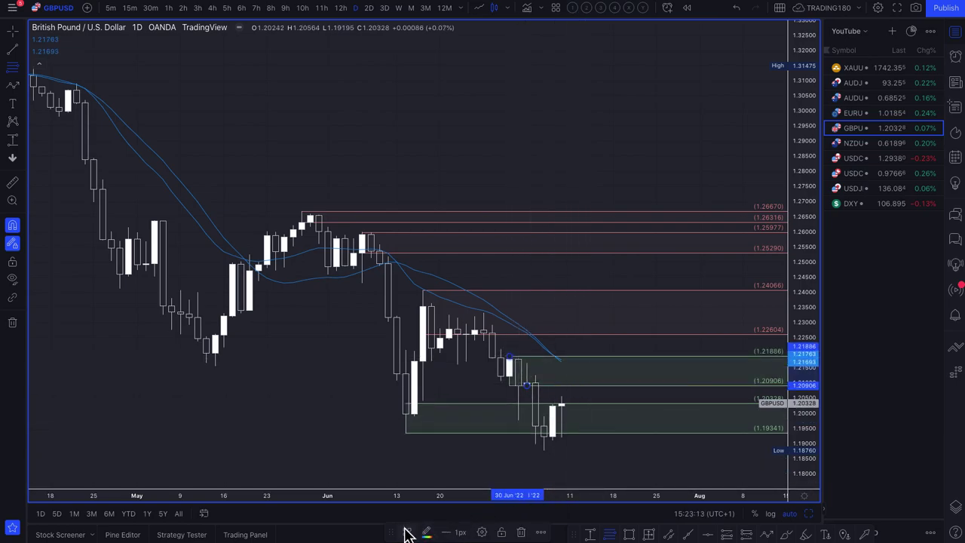
click(407, 532)
click(452, 309)
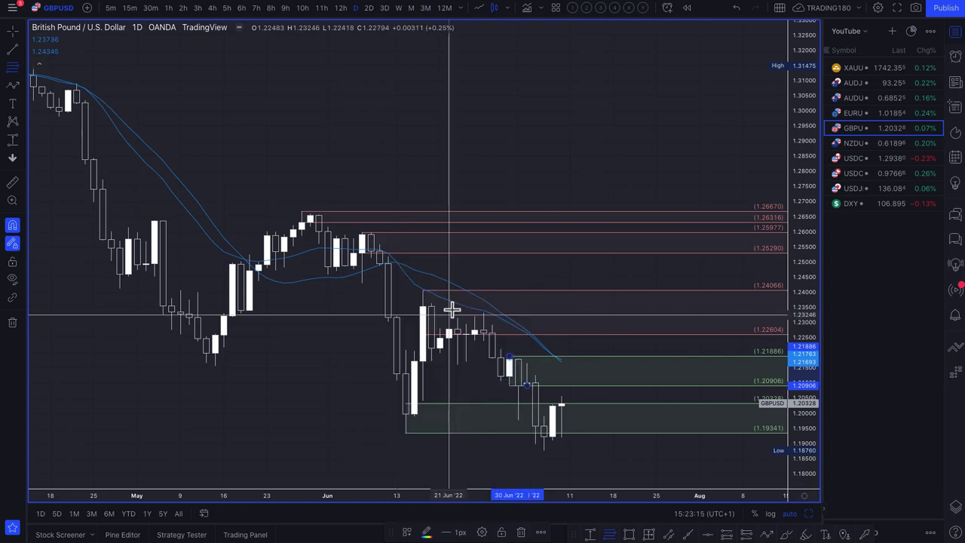
scroll(549, 370, up, 3)
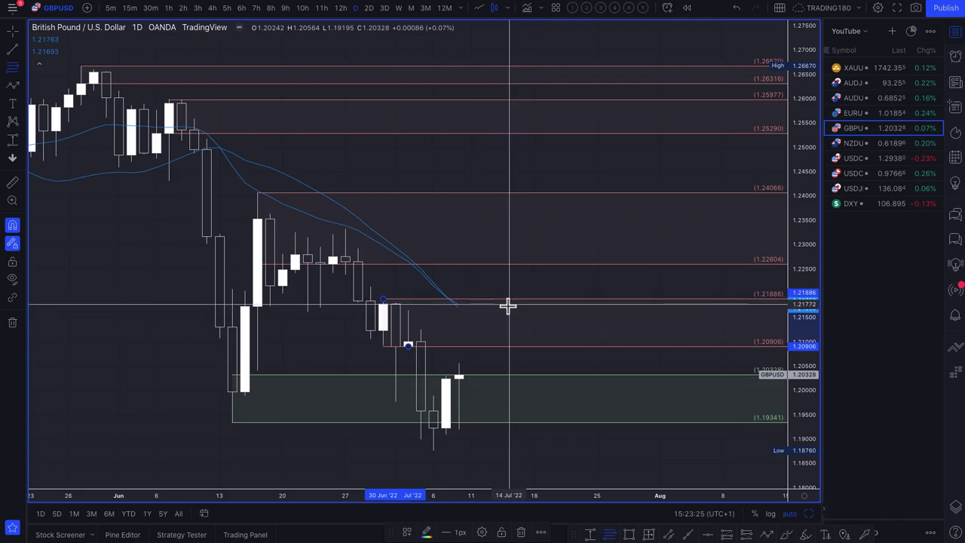
scroll(497, 269, left, 5)
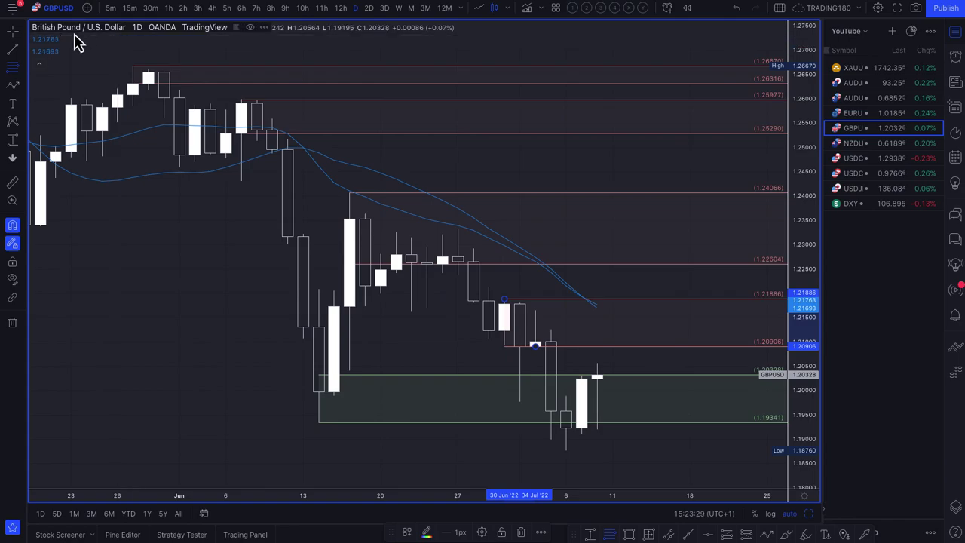
scroll(281, 218, down, 3)
scroll(281, 219, down, 5)
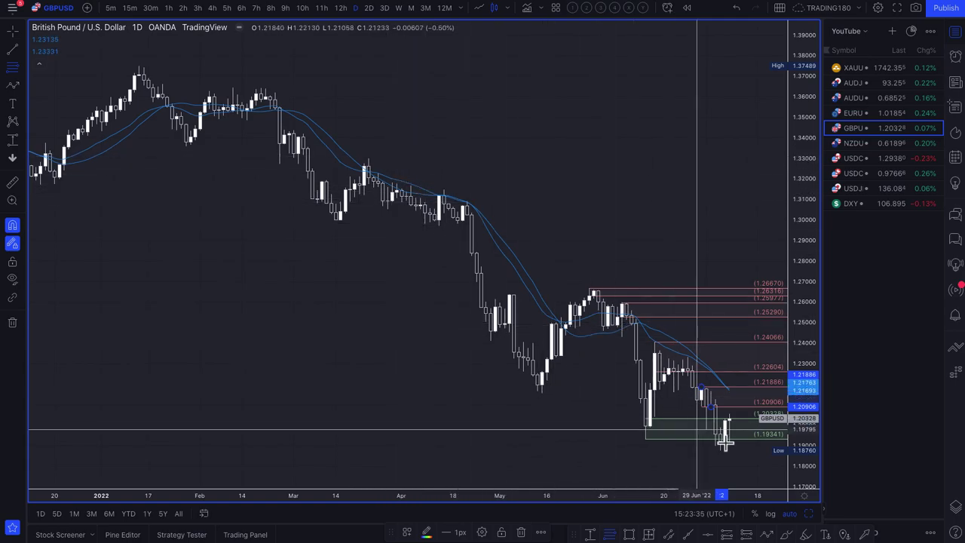
scroll(339, 82, up, 2)
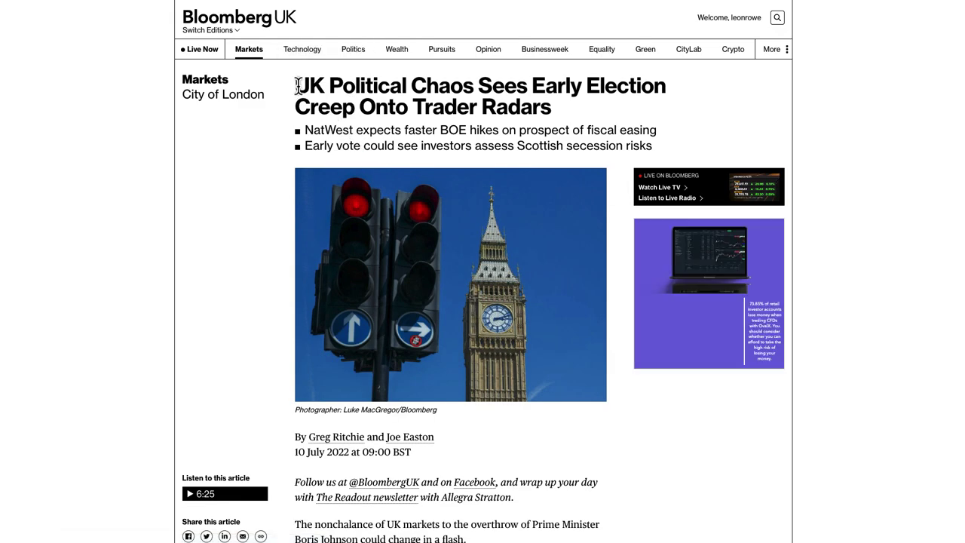
Read the early-election headline, NatWest bullet points and opening sentence, highlighting along the way
drag(295, 86, 370, 89)
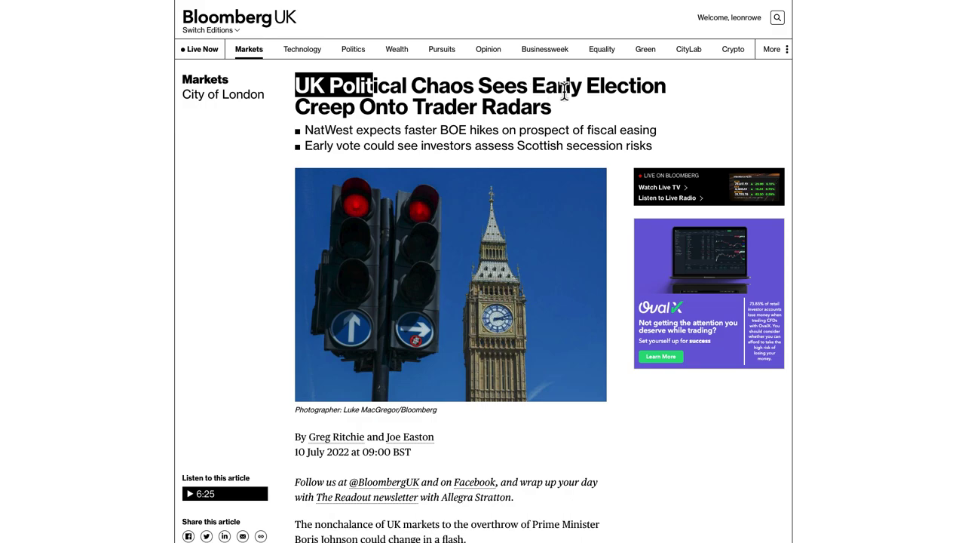
drag(343, 107, 541, 130)
drag(313, 130, 470, 135)
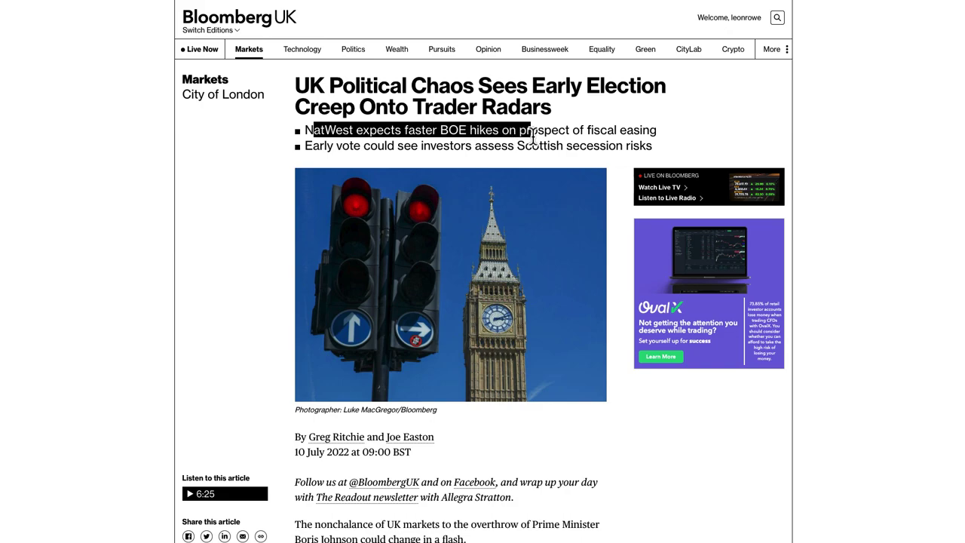
drag(657, 141, 404, 143)
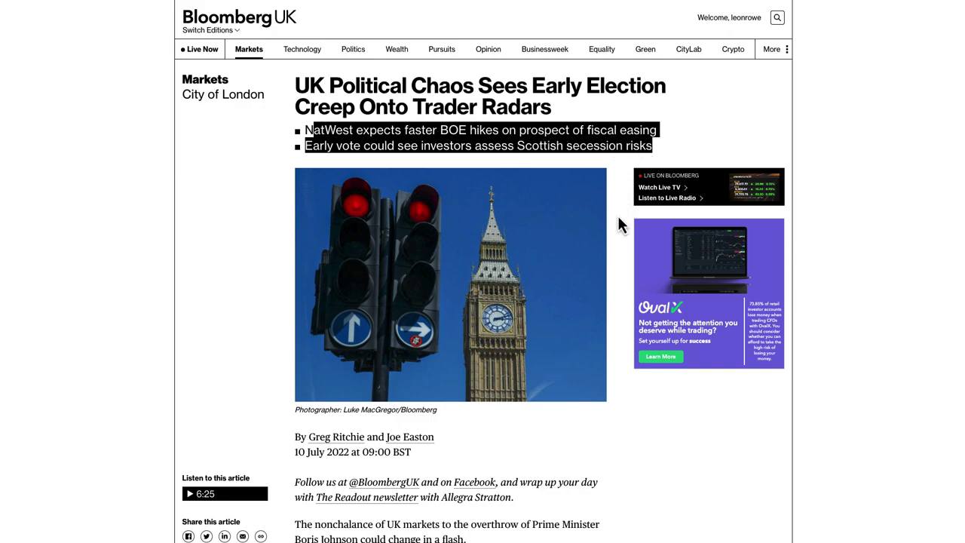
scroll(571, 368, down, 6)
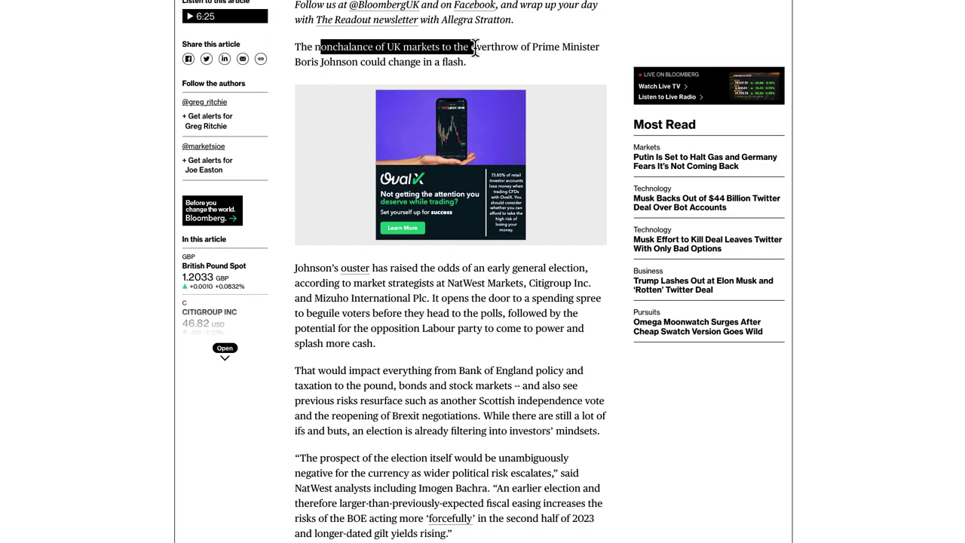
drag(591, 53, 393, 59)
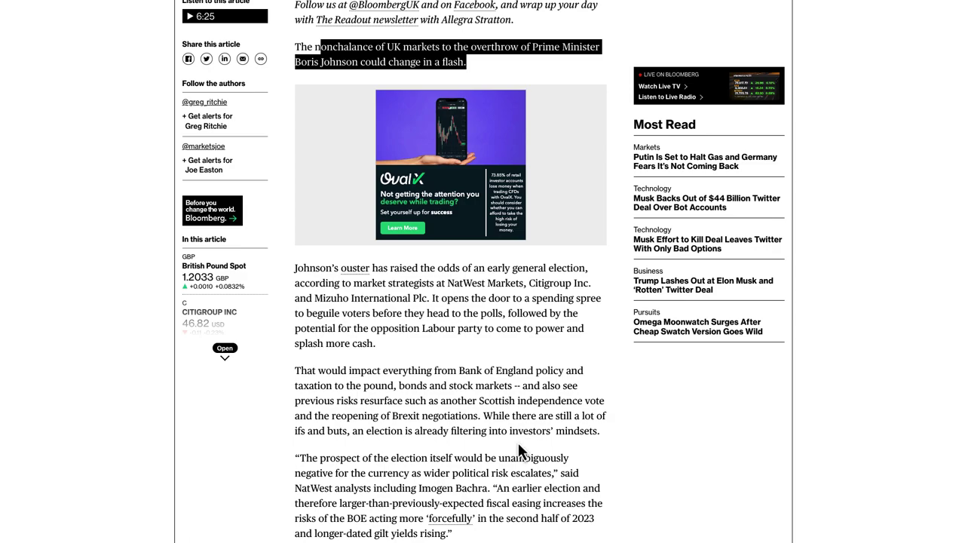
scroll(470, 424, down, 3)
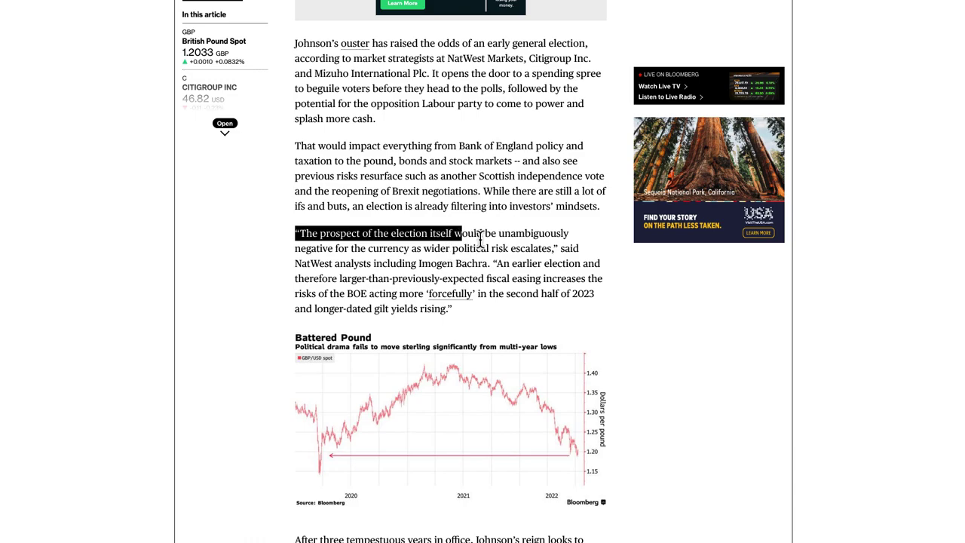
Highlight the NatWest quote through the earlier-election sentence and BOE risk line
drag(516, 238, 316, 248)
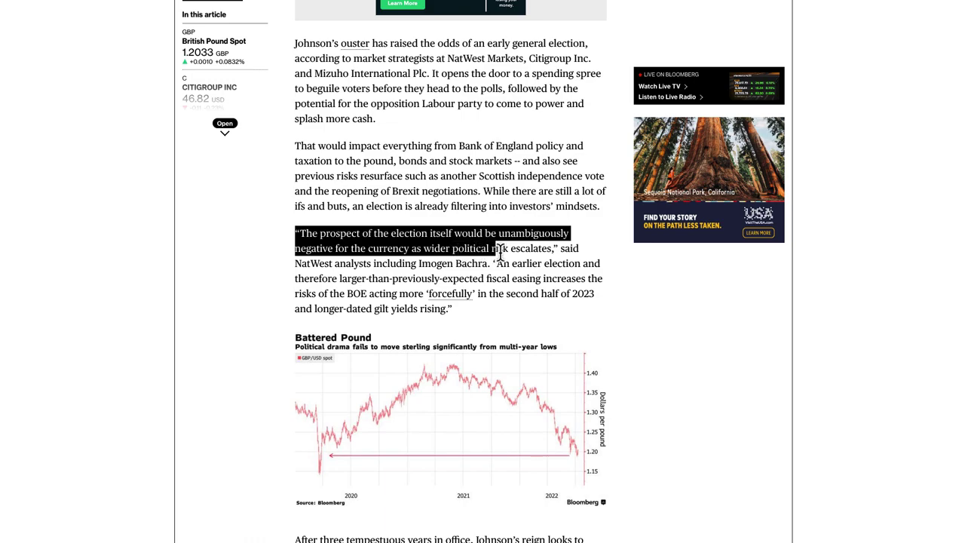
drag(534, 251, 370, 264)
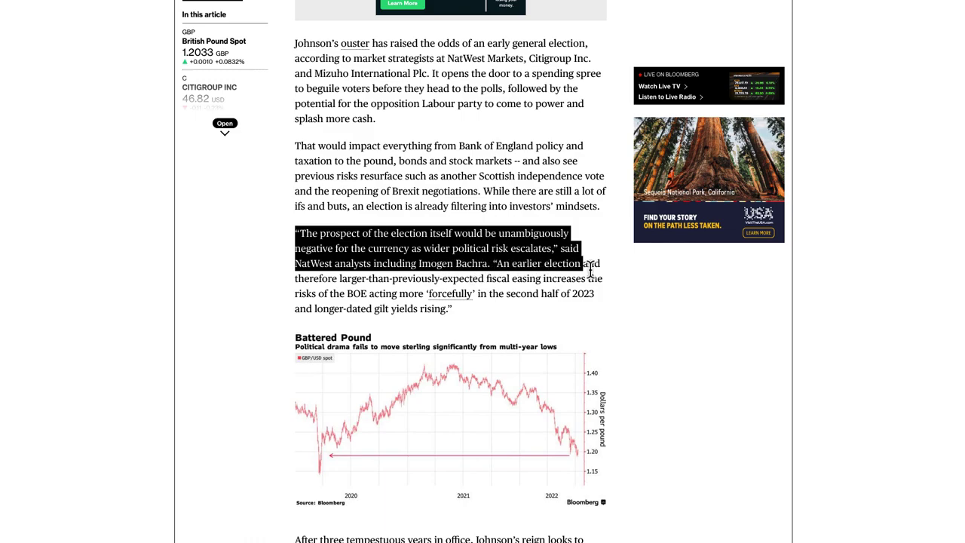
drag(609, 279, 494, 283)
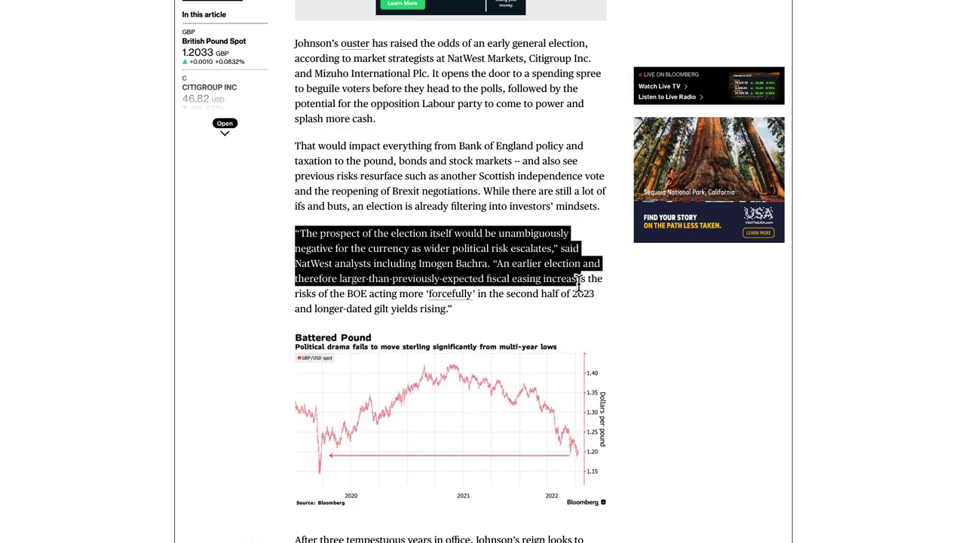
drag(605, 283, 324, 294)
drag(426, 300, 404, 306)
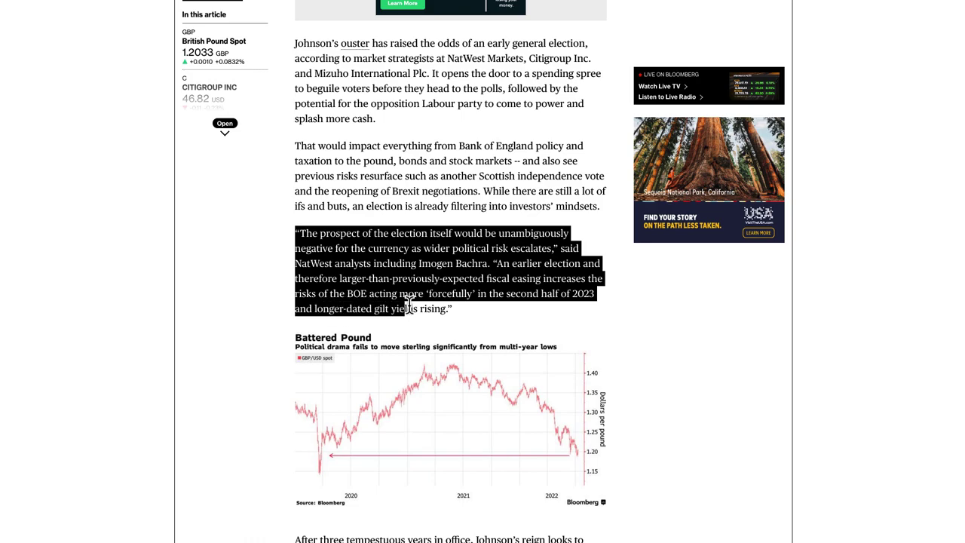
Scroll through the rest of the election article before returning to the GBP/USD chart
scroll(515, 341, down, 3)
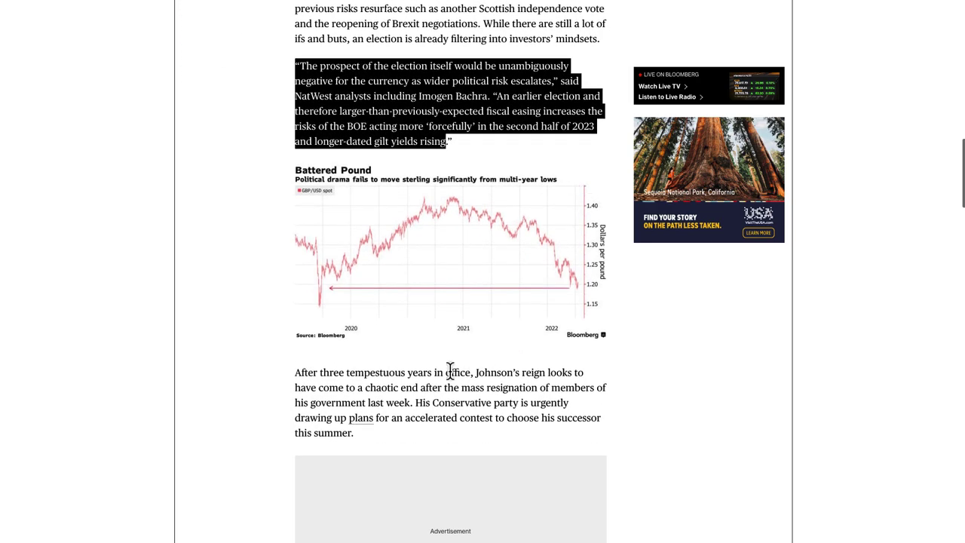
scroll(506, 355, up, 3)
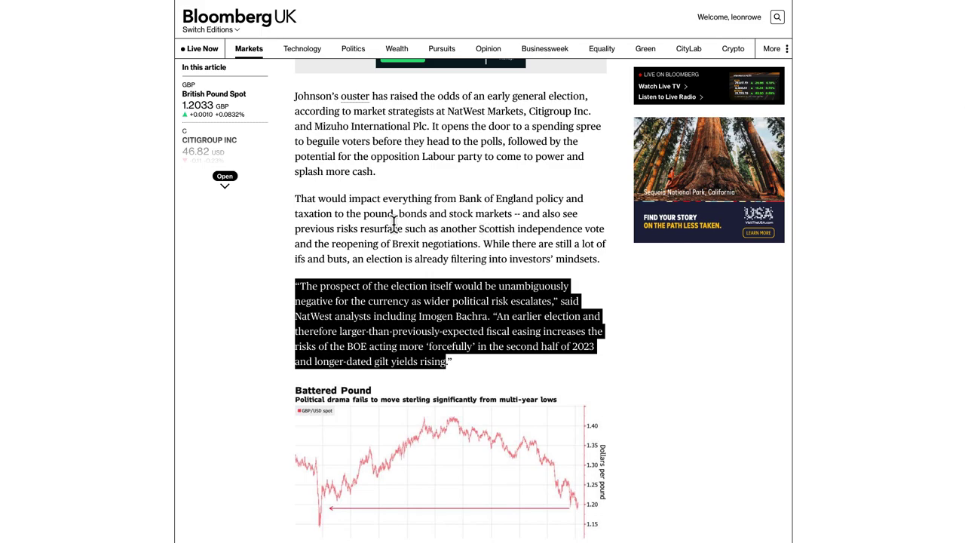
scroll(395, 233, down, 8)
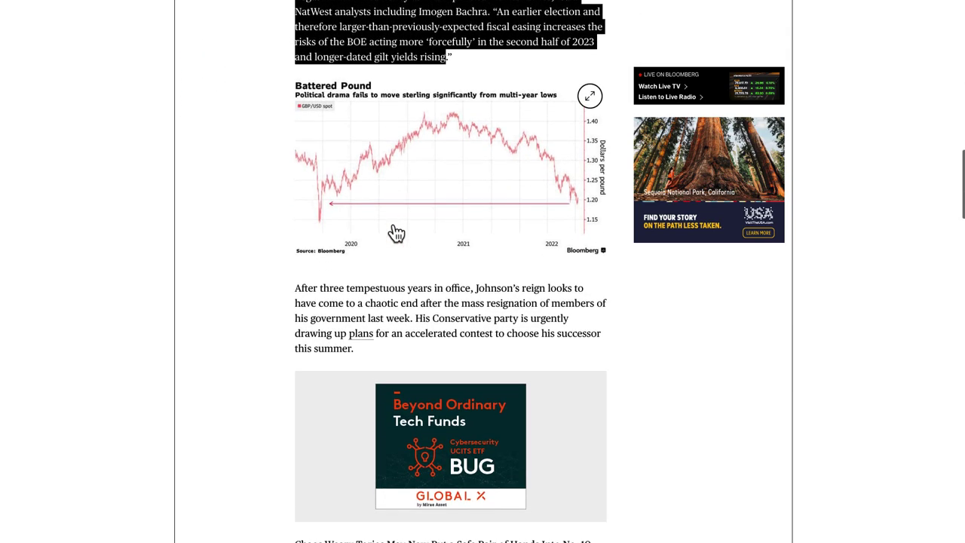
scroll(435, 277, down, 1)
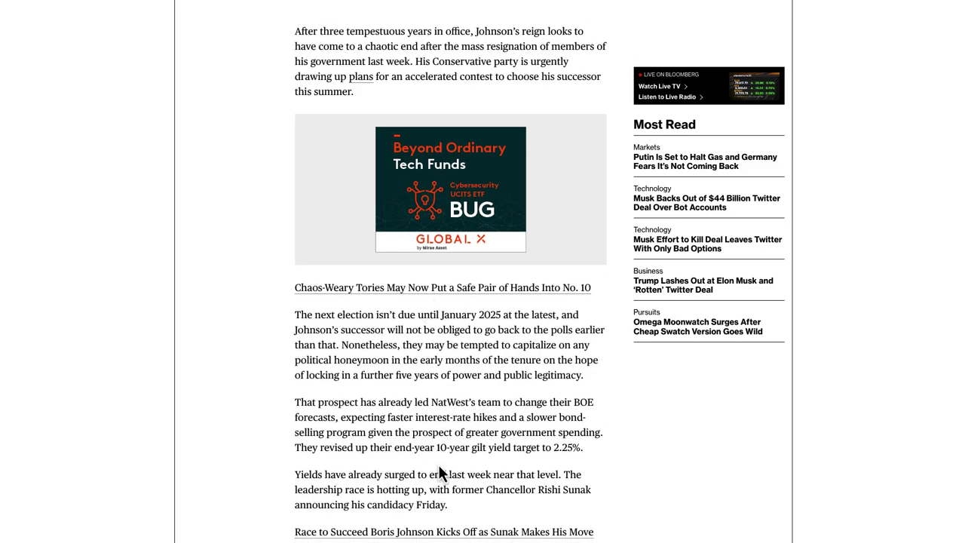
scroll(465, 471, up, 2)
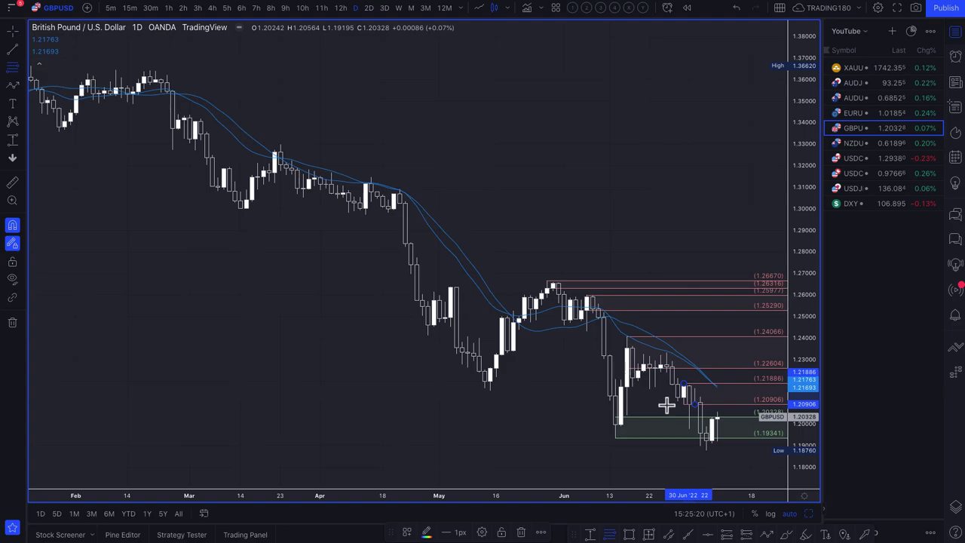
scroll(714, 405, up, 6)
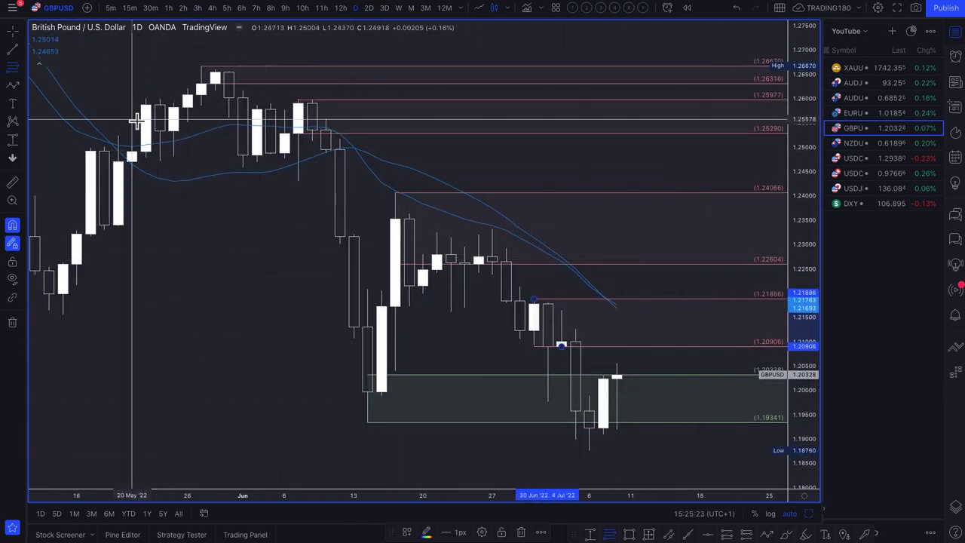
Draw a path from the latest close peaking at about 1.226 and ending in the demand zone near 1.196
click(417, 256)
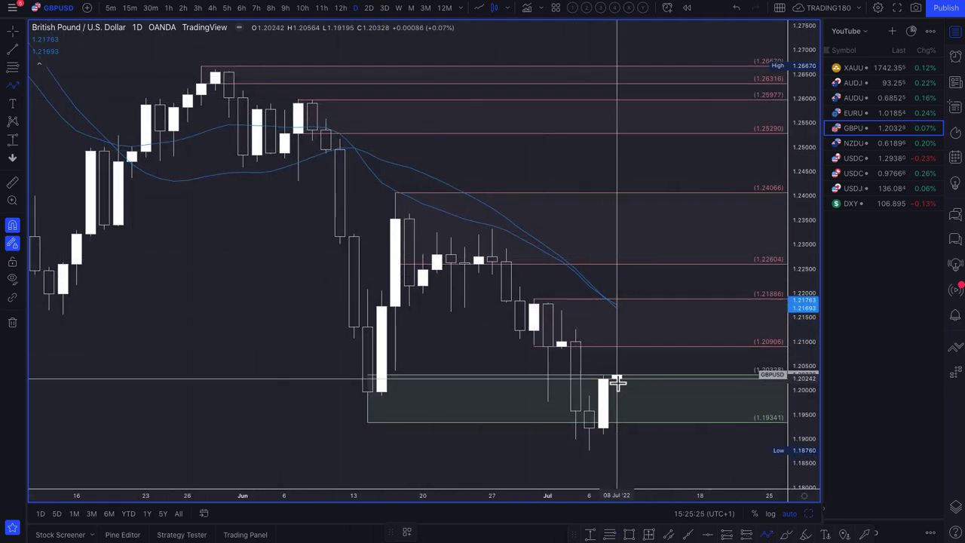
click(623, 362)
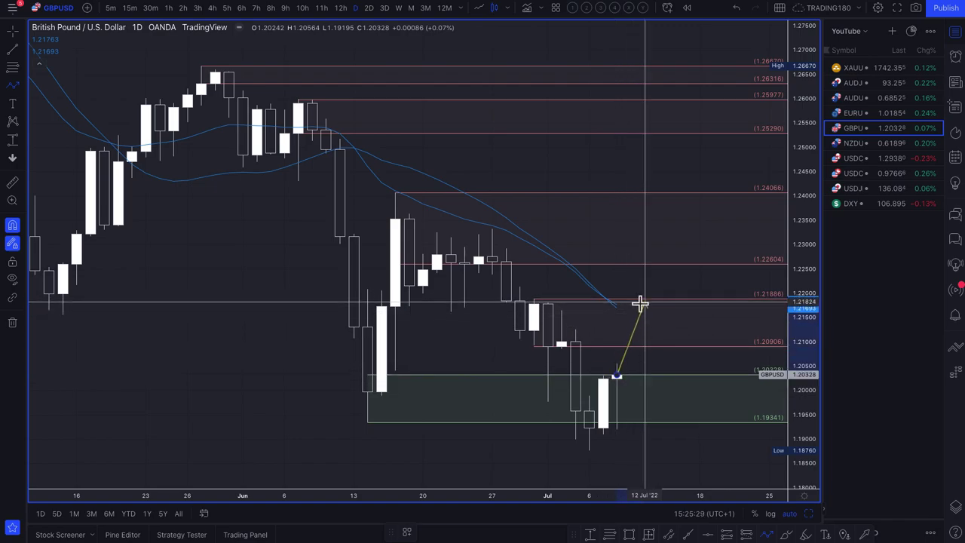
click(644, 300)
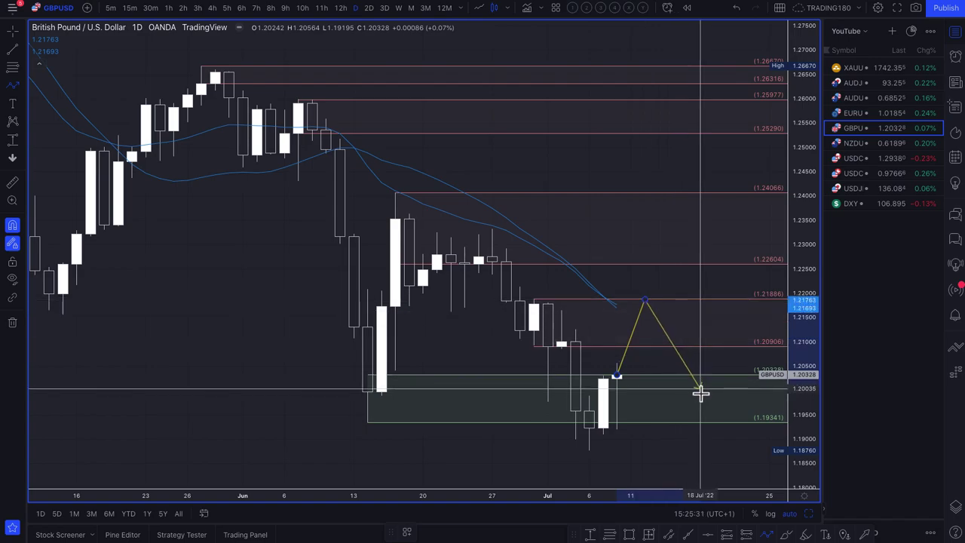
click(709, 410)
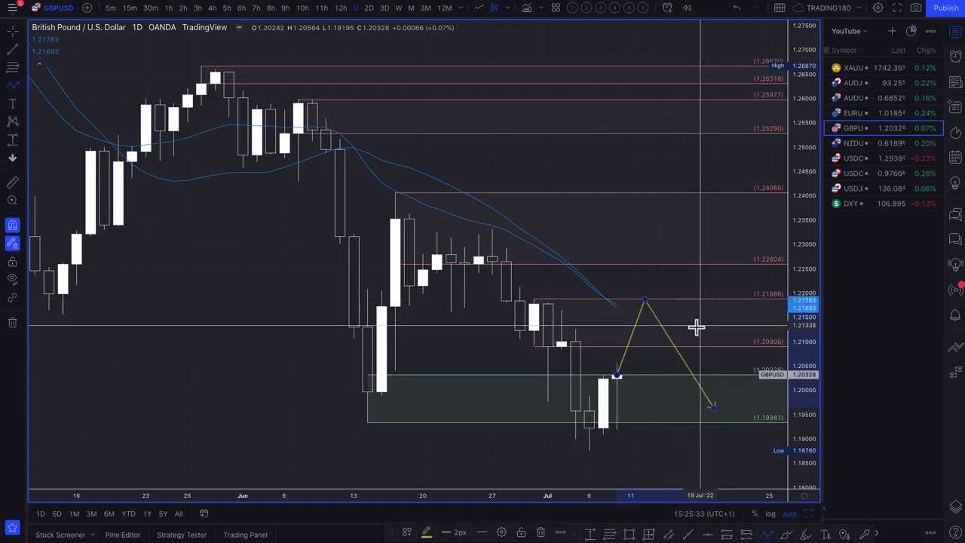
drag(648, 287, 648, 252)
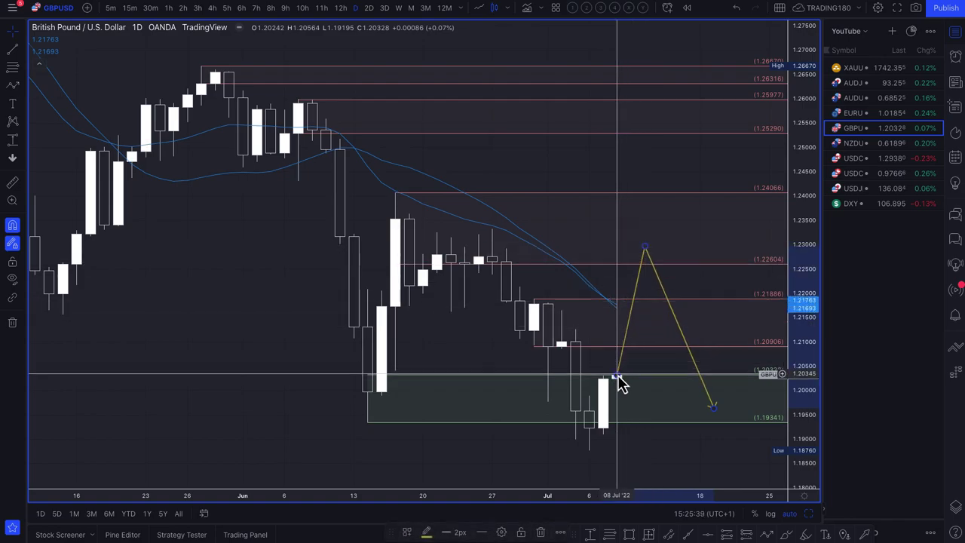
drag(647, 248, 645, 263)
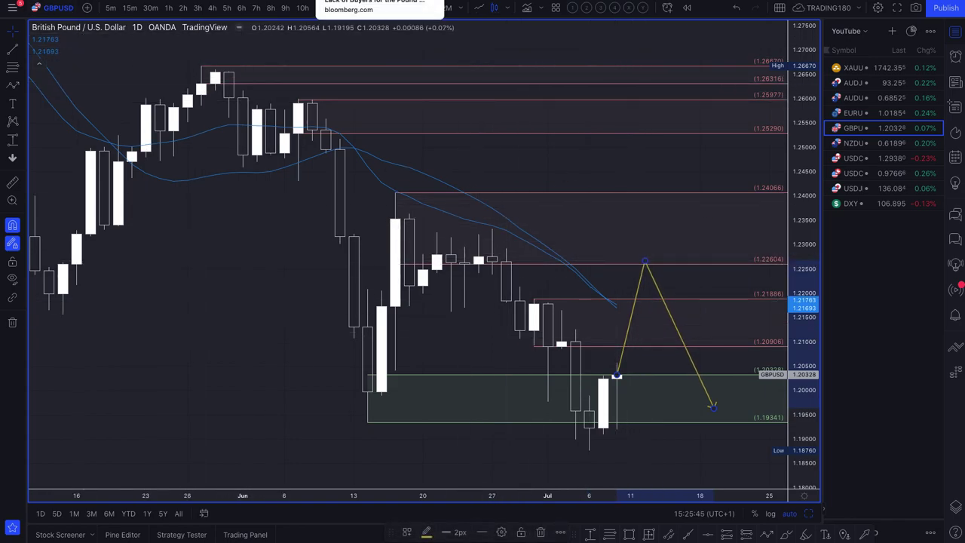
click(377, 1)
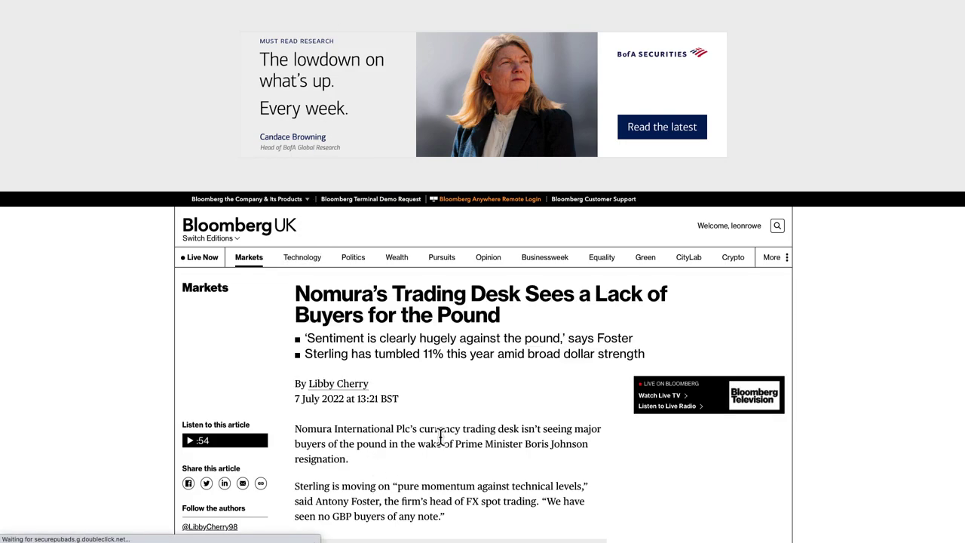
Highlight the Nomura headline, first bullet and the opening paragraph about sterling's slide
scroll(457, 420, down, 4)
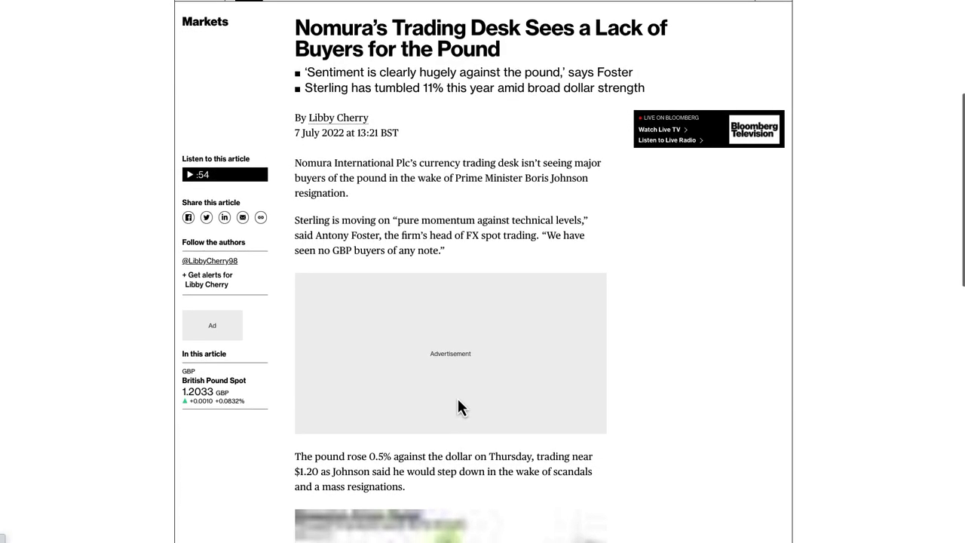
drag(309, 48, 556, 71)
drag(360, 72, 415, 85)
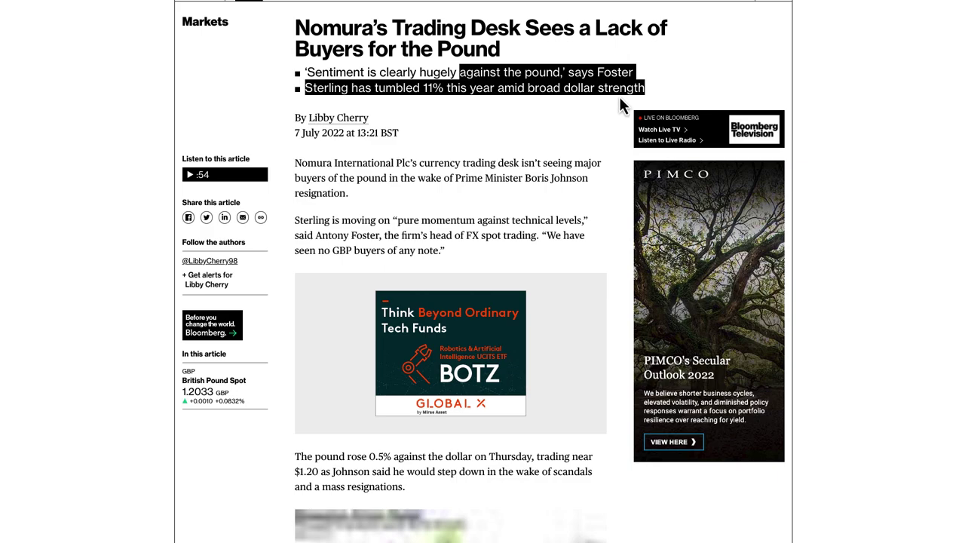
drag(300, 164, 419, 172)
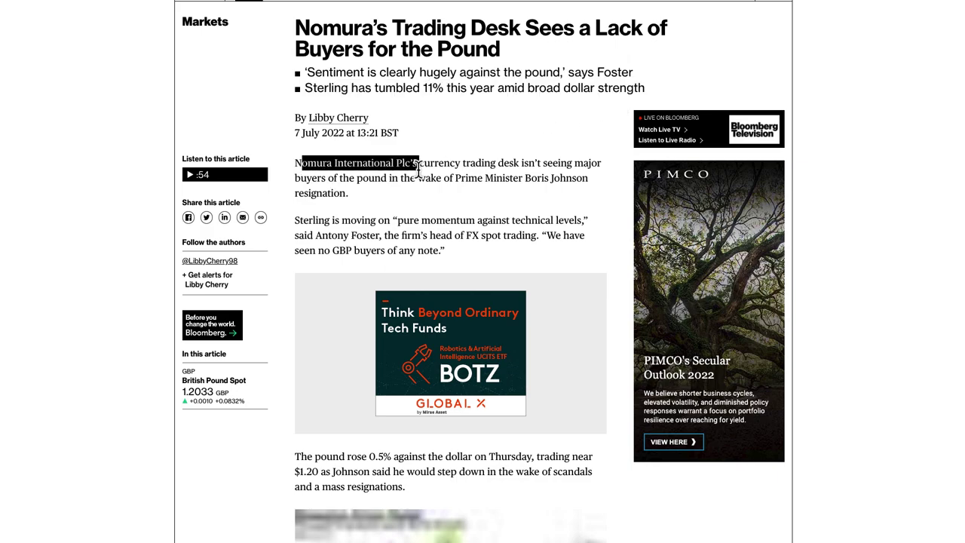
drag(595, 171, 340, 178)
drag(477, 186, 531, 195)
drag(587, 179, 395, 213)
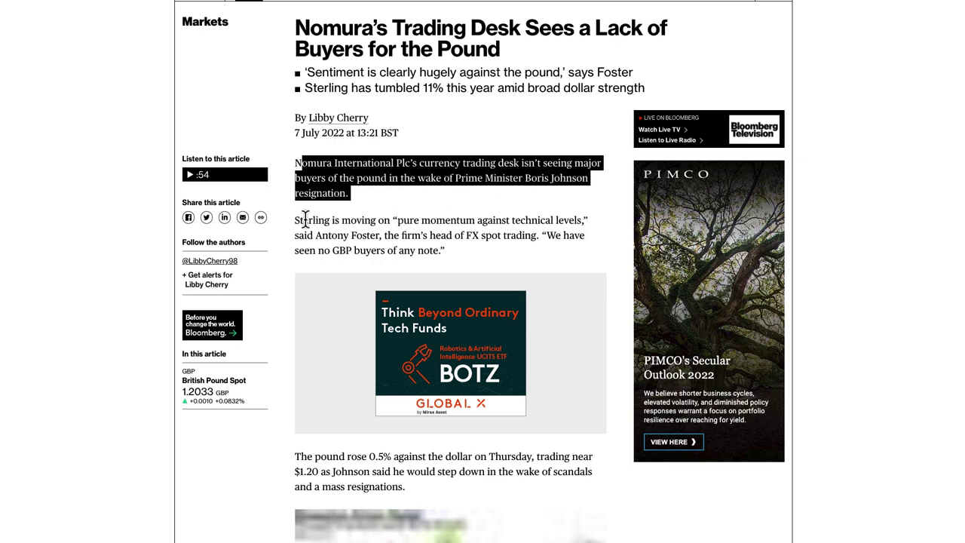
Highlight the 'pure momentum' paragraph and the no-GBP-buyers quote, then reveal the pound chart
drag(296, 220, 392, 220)
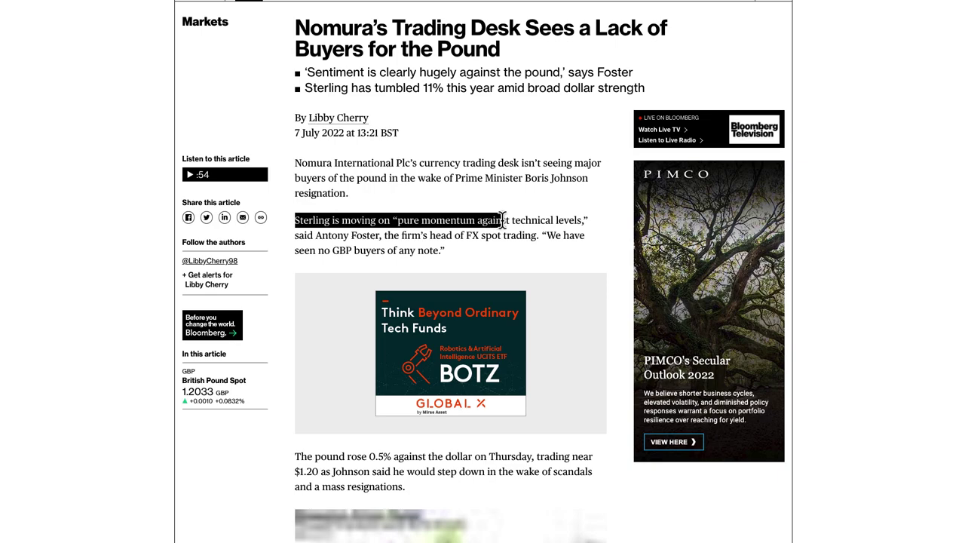
drag(503, 219, 581, 219)
drag(424, 236, 321, 236)
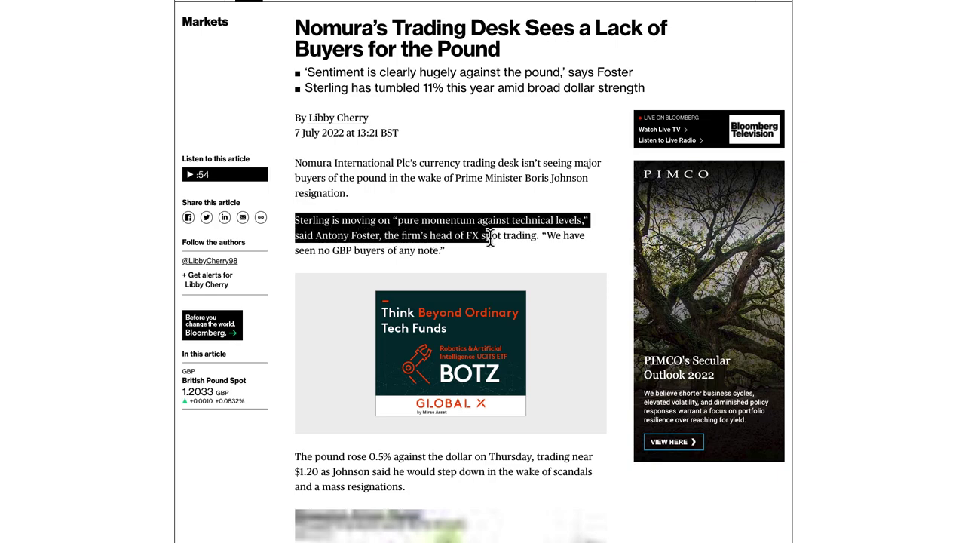
drag(517, 248, 374, 250)
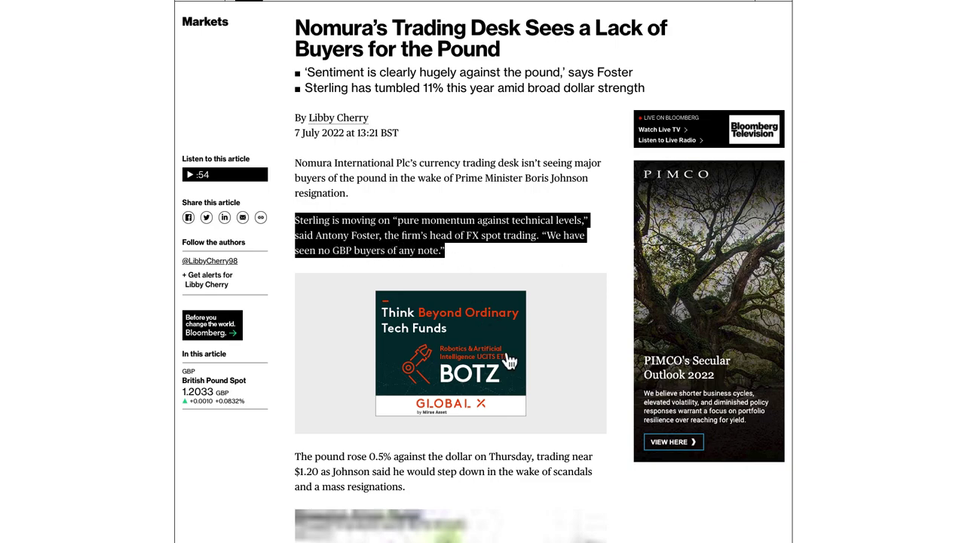
scroll(487, 396, down, 3)
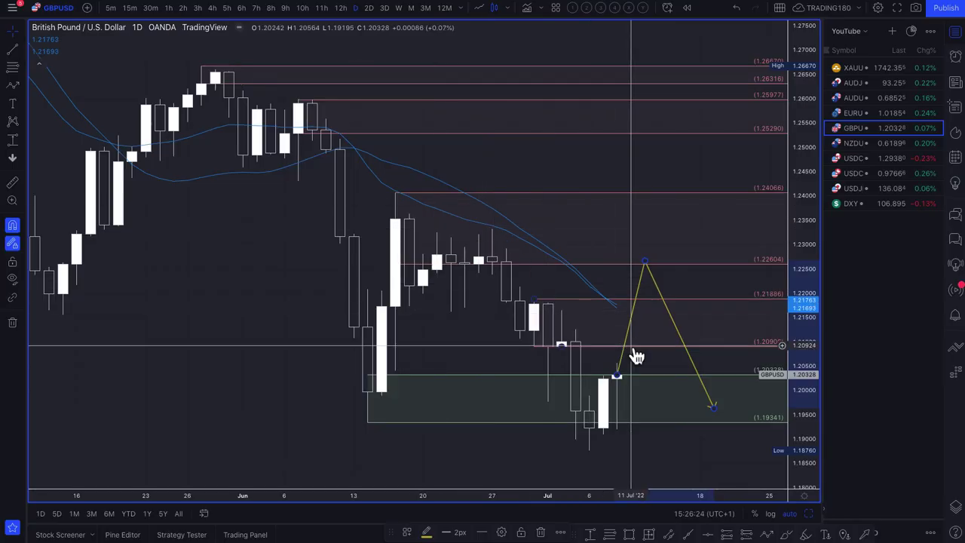
Drag the yellow GBPUSD path's peak down from 1.22604 onto the 1.21886 level
right_click(625, 348)
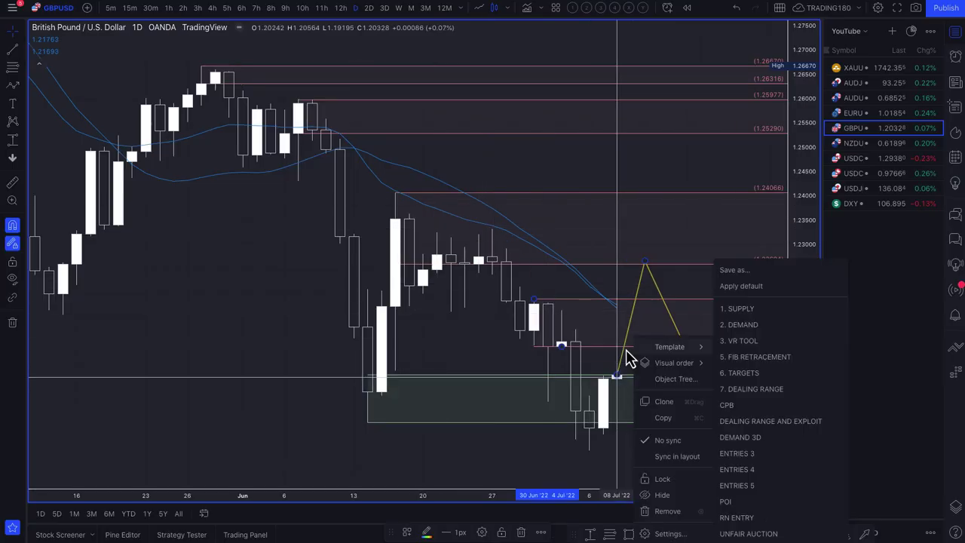
click(637, 300)
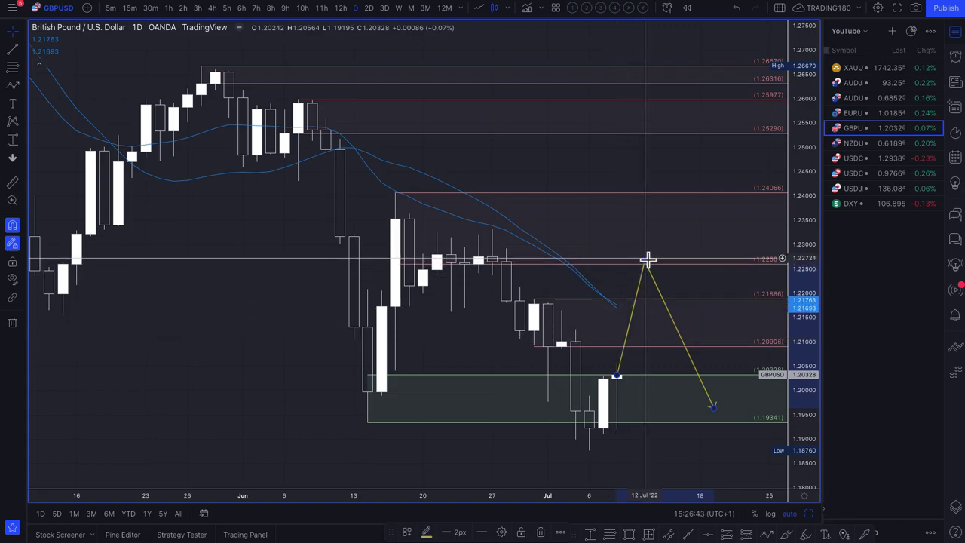
drag(646, 263, 645, 300)
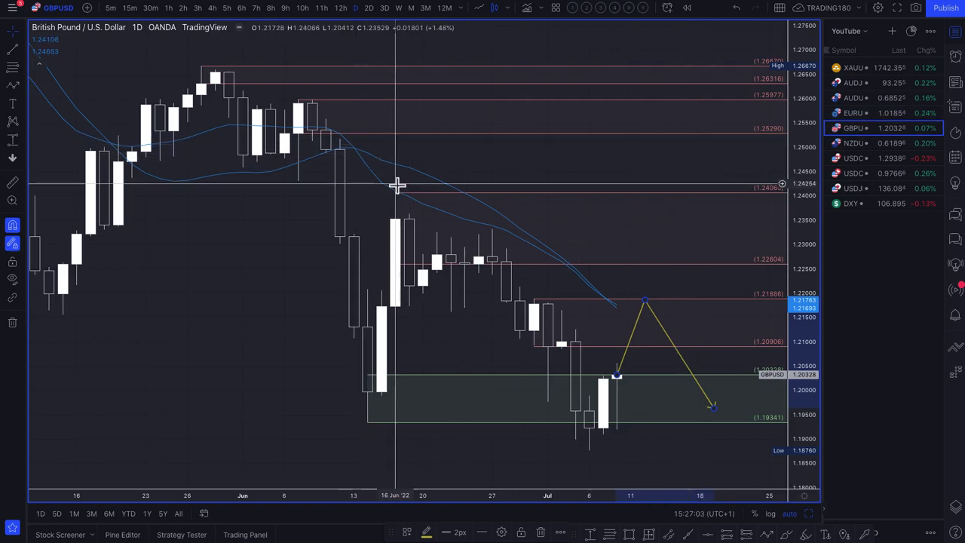
right_click(652, 385)
click(513, 383)
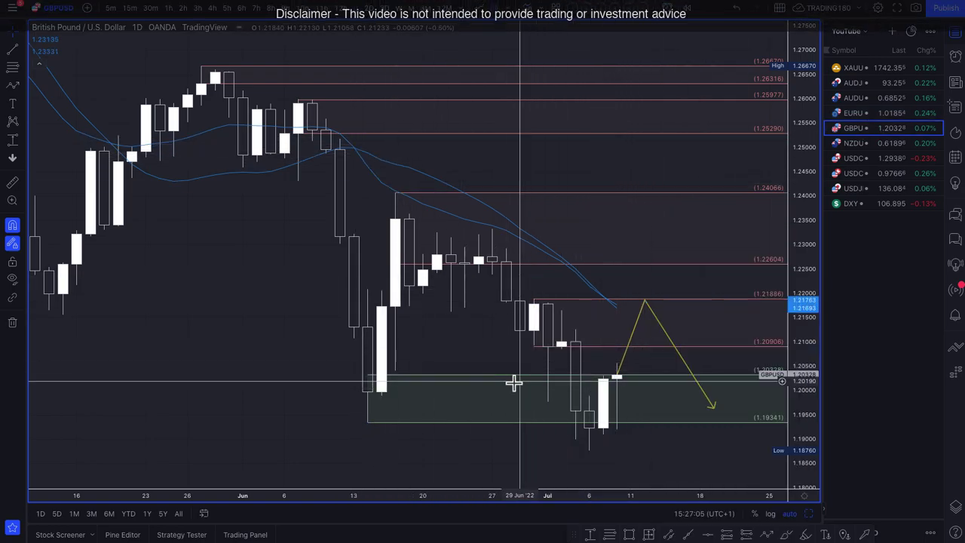
On EURUSD, delete the green zone rectangle and the horizontal level at 1.04228
click(866, 121)
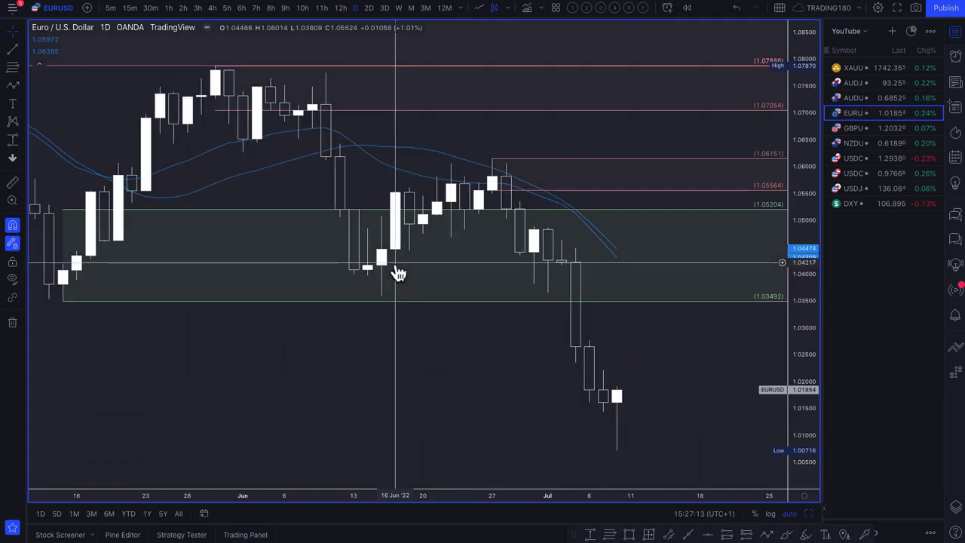
scroll(397, 268, down, 5)
scroll(395, 263, up, 1)
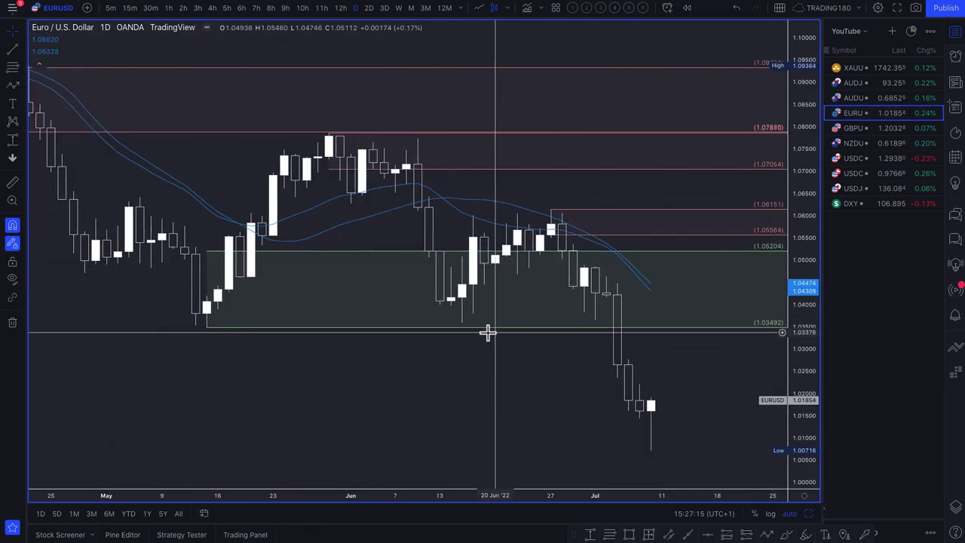
click(332, 260)
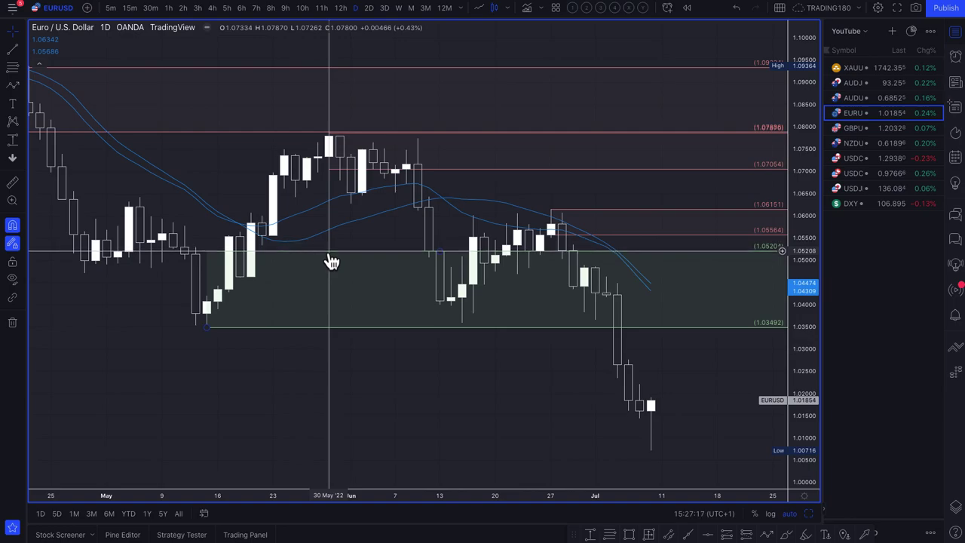
click(408, 261)
key(Delete)
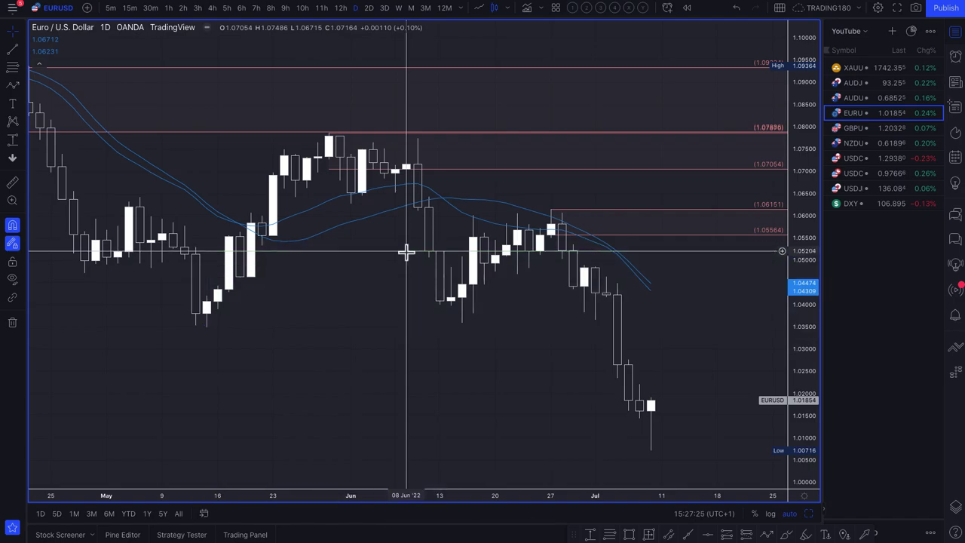
scroll(252, 188, down, 3)
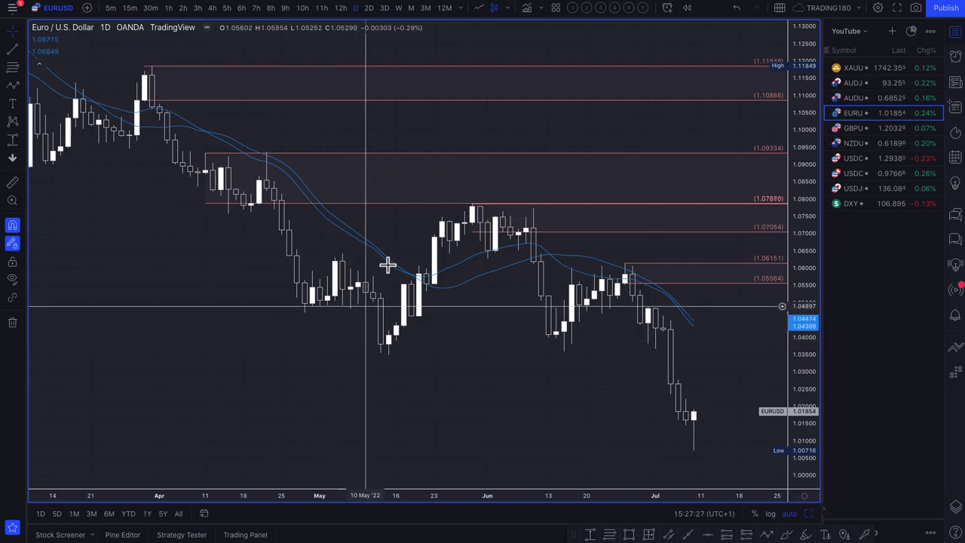
mouse_move(640, 300)
mouse_down()
mouse_move(655, 355)
mouse_move(550, 269)
mouse_move(644, 377)
mouse_up()
key(Delete)
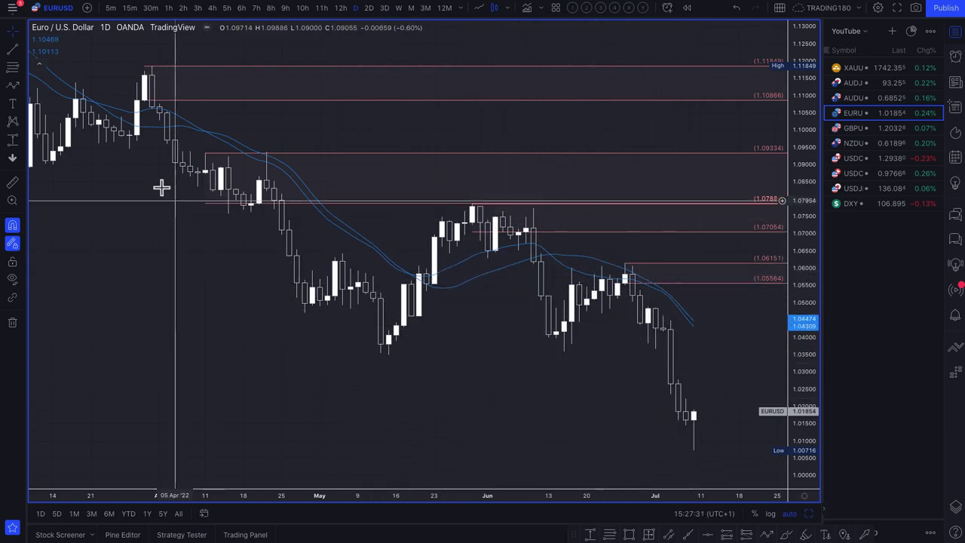
Mark a new 1.04416–1.04888 range on the 30 Jun candle
click(11, 74)
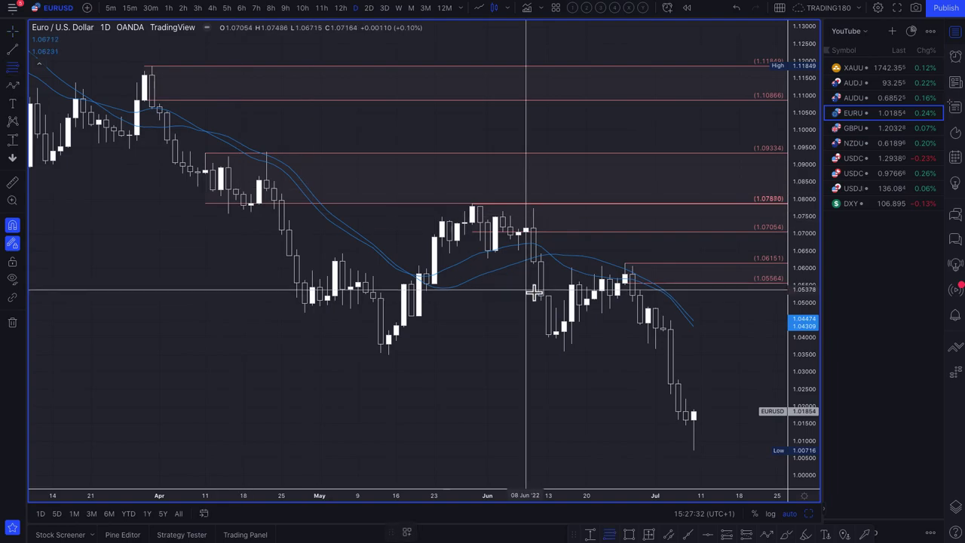
click(648, 322)
click(646, 294)
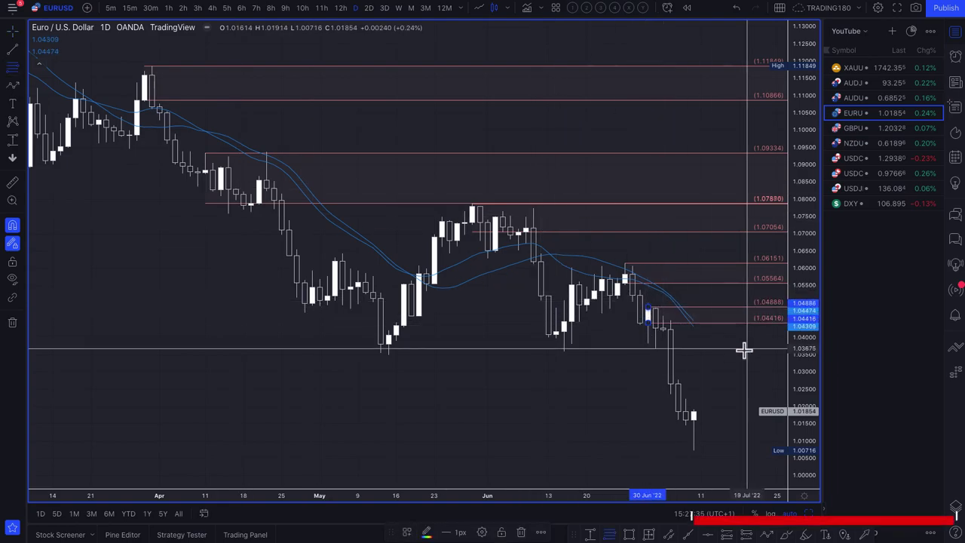
scroll(743, 349, up, 2)
scroll(743, 349, up, 1)
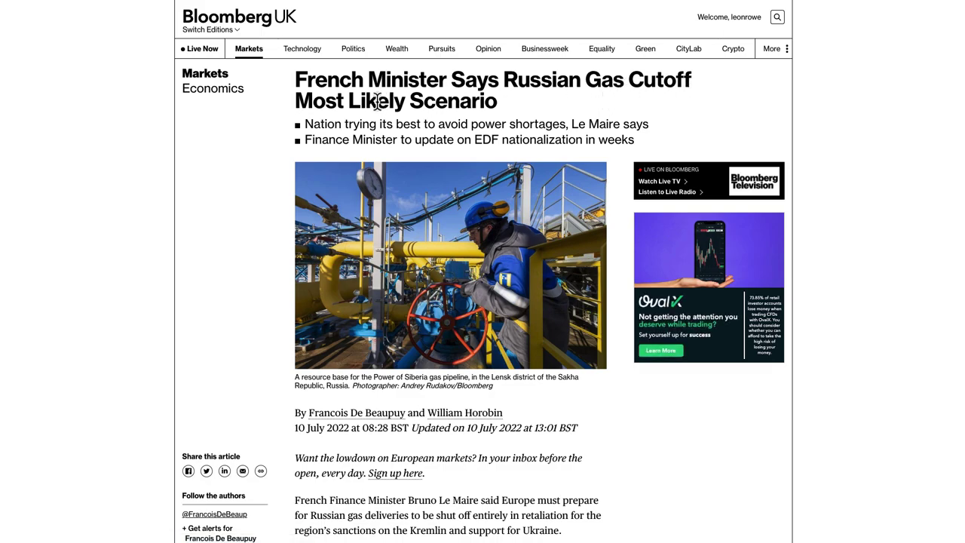
Highlight both standfirst bullets and the minister's gas-cutoff statement, briefly viewing the JPMorgan oil article
drag(307, 124, 495, 128)
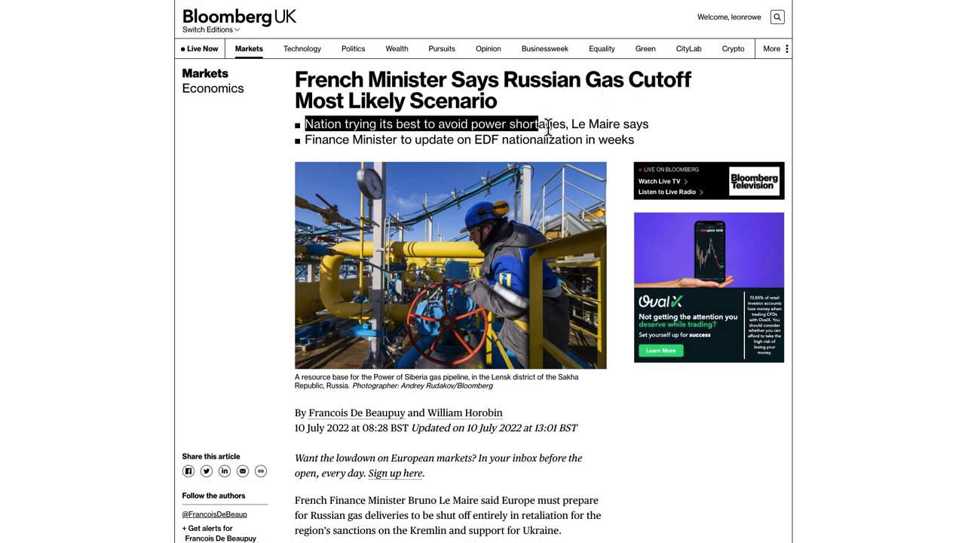
drag(650, 136, 487, 149)
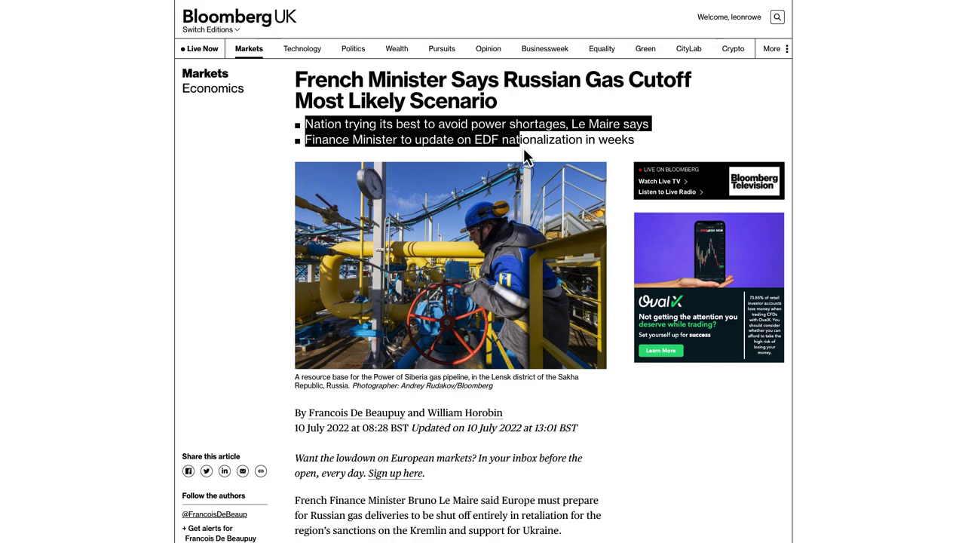
drag(560, 149, 611, 145)
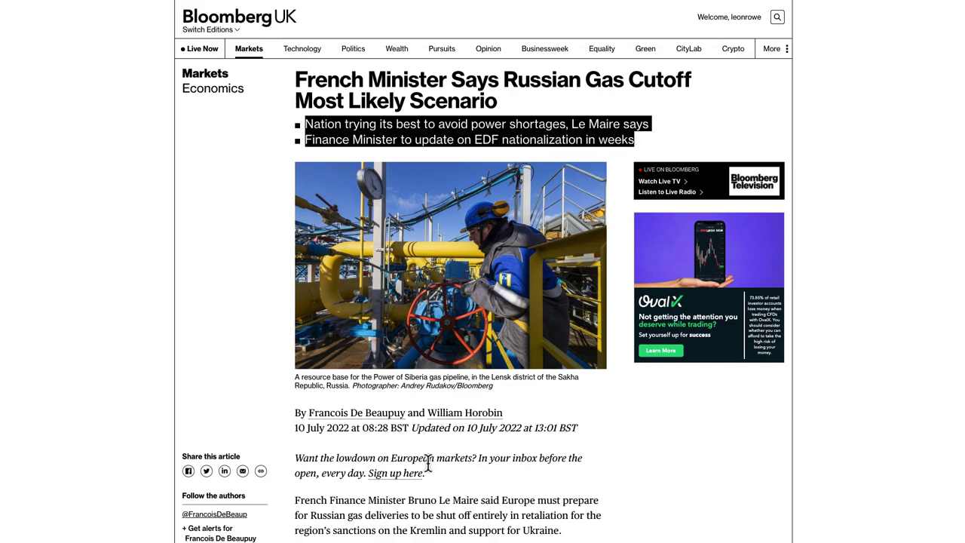
scroll(427, 465, down, 2)
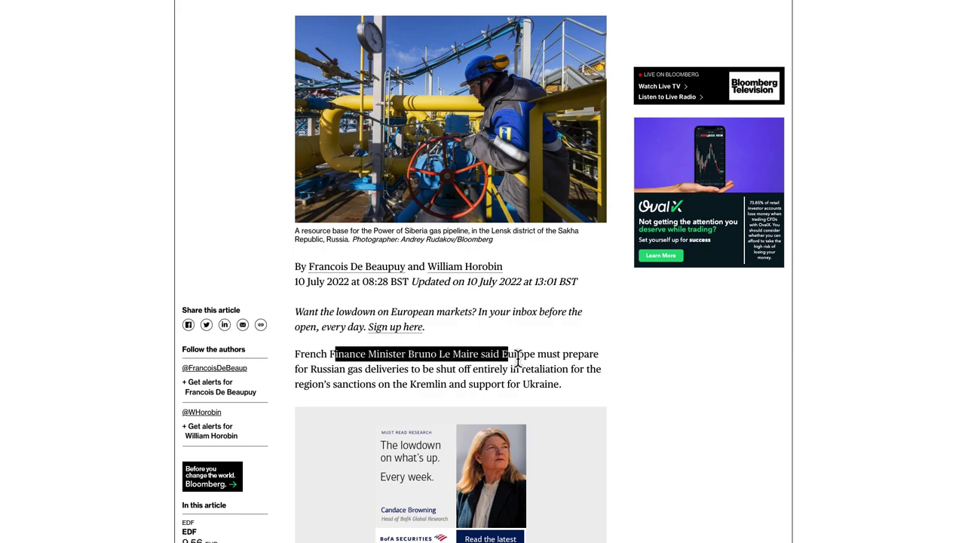
drag(557, 361, 353, 377)
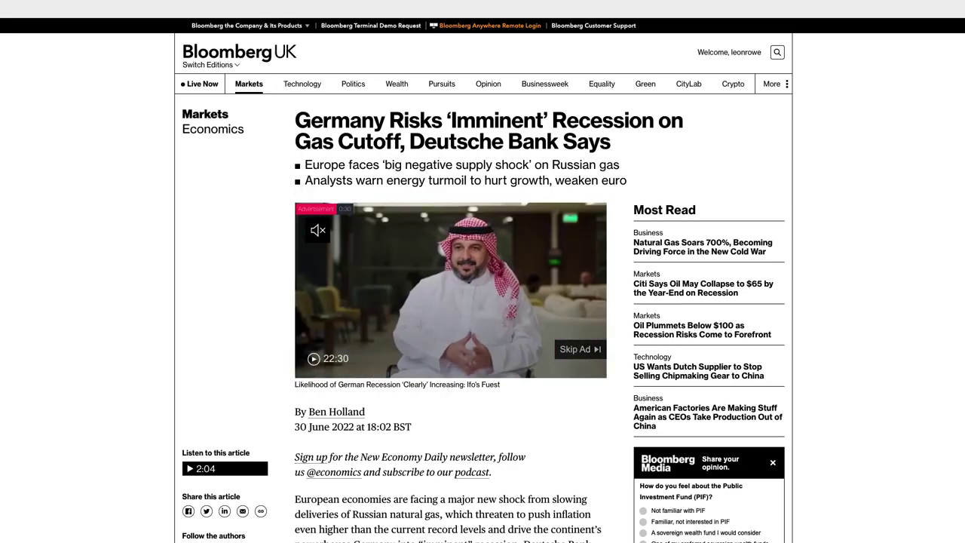
click(280, 2)
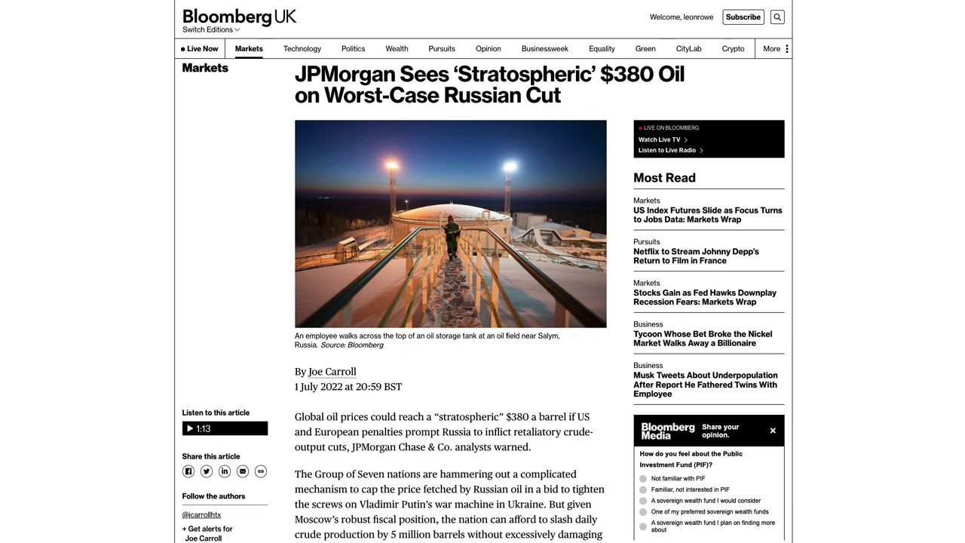
key(alt+Left)
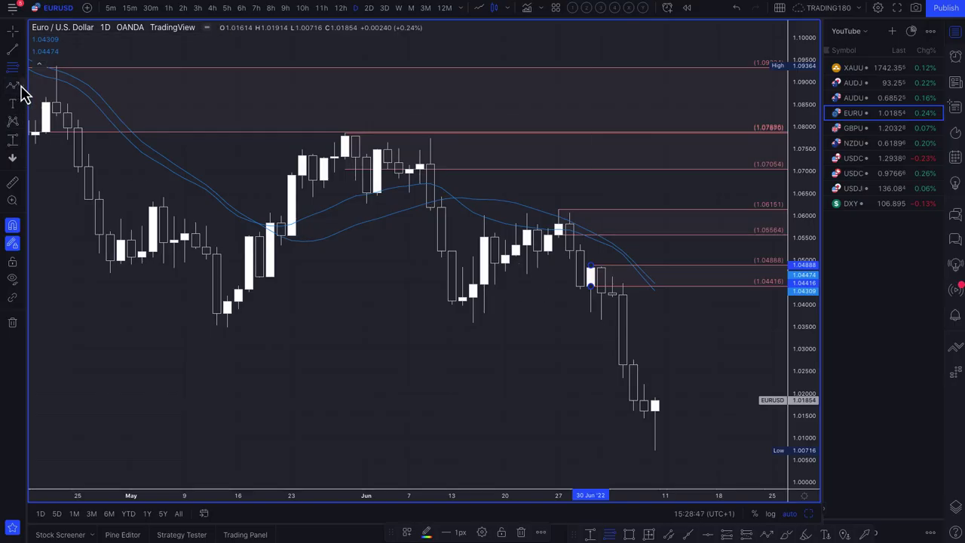
Sketch yellow brush marks around the late-June candles, then delete the brush circle
click(22, 92)
click(58, 86)
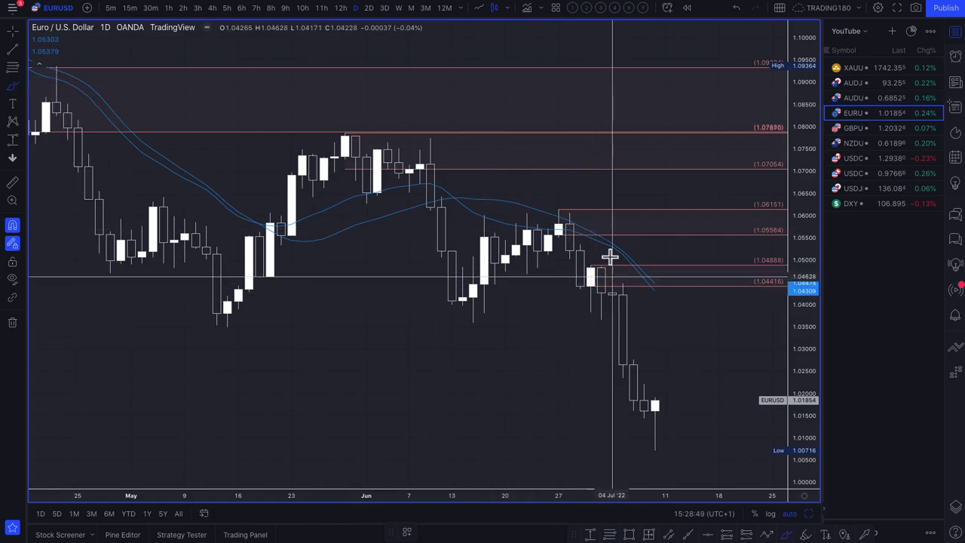
mouse_move(610, 257)
mouse_down()
mouse_move(623, 268)
mouse_move(612, 295)
mouse_move(582, 264)
mouse_move(607, 256)
mouse_up()
scroll(675, 411, down, 5)
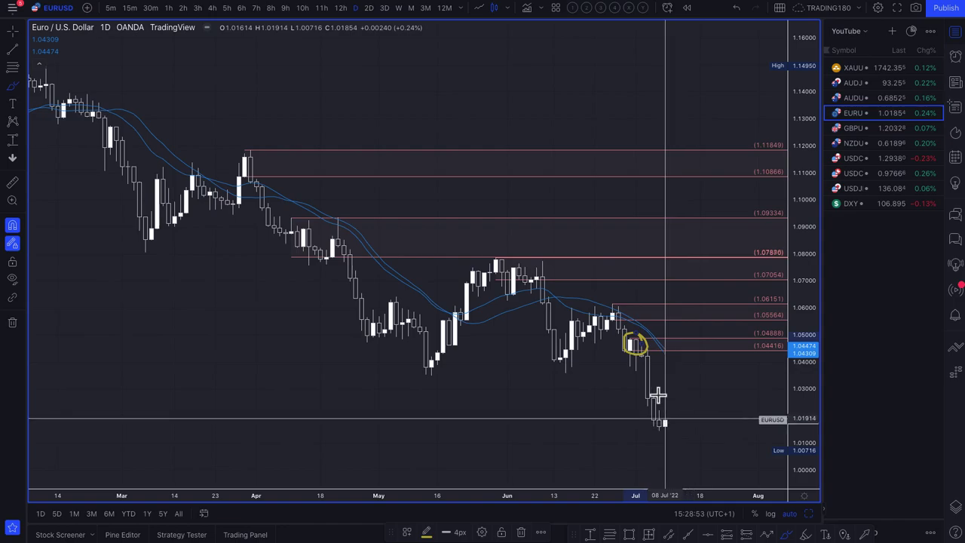
mouse_move(640, 354)
mouse_down()
mouse_move(660, 433)
mouse_move(671, 431)
mouse_move(682, 468)
mouse_up()
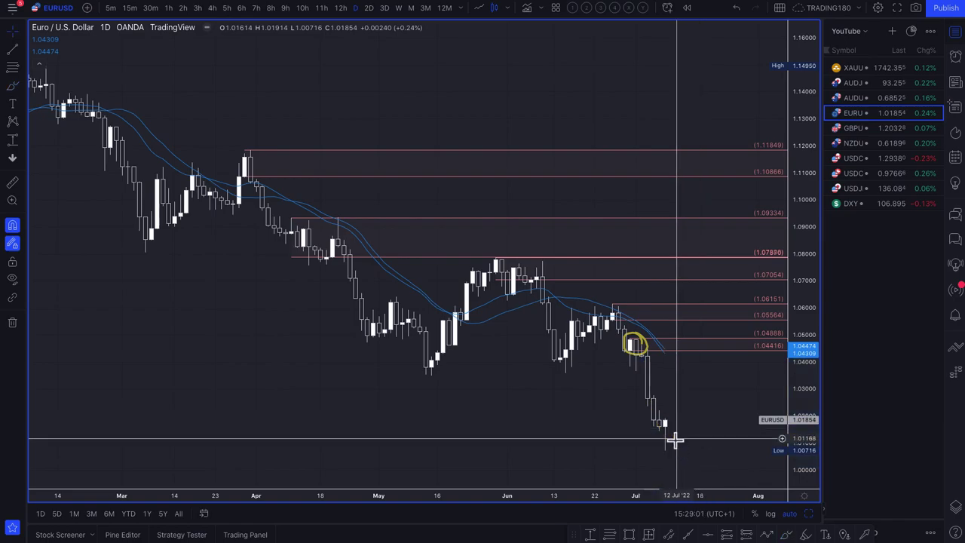
scroll(564, 291, up, 3)
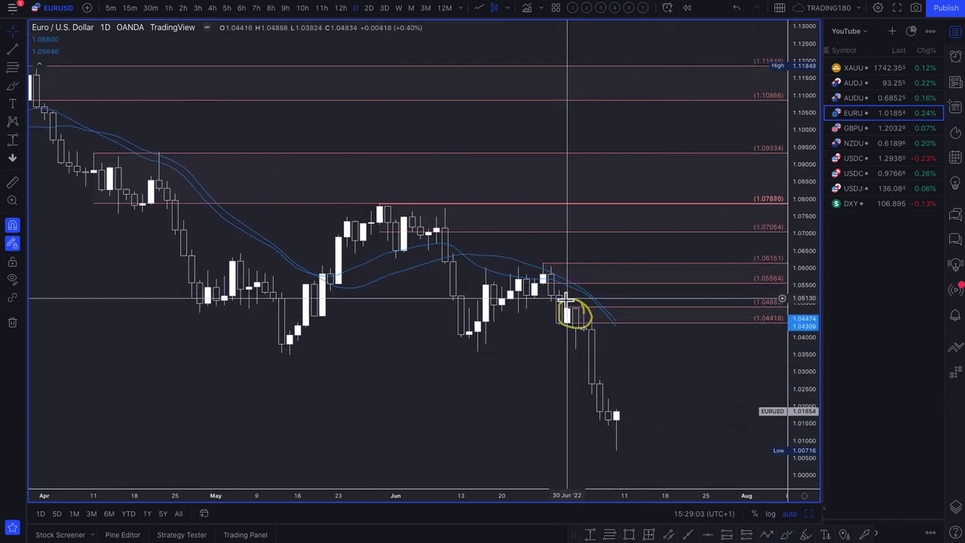
key(Delete)
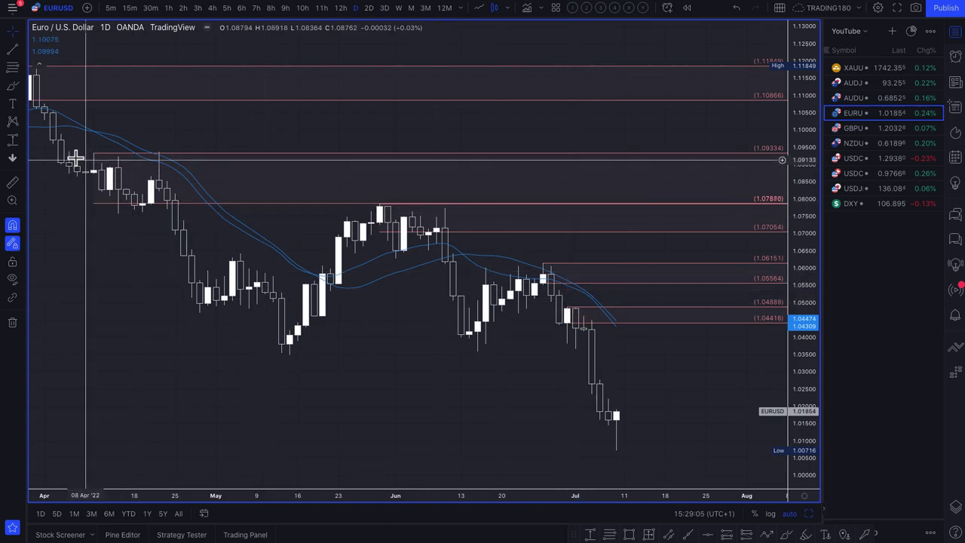
Begin a path from the last candle via a 1.048 peak to 1.013, then cancel it
click(23, 88)
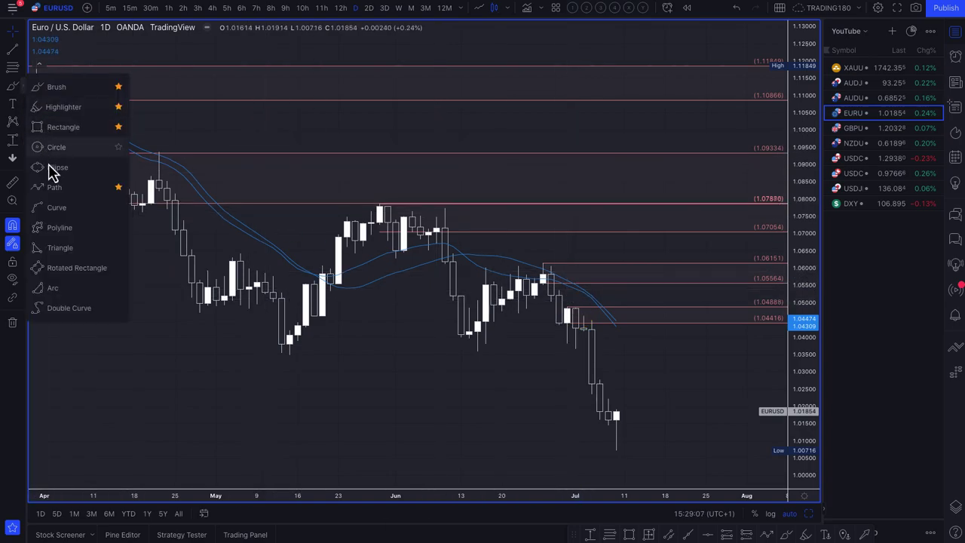
click(58, 194)
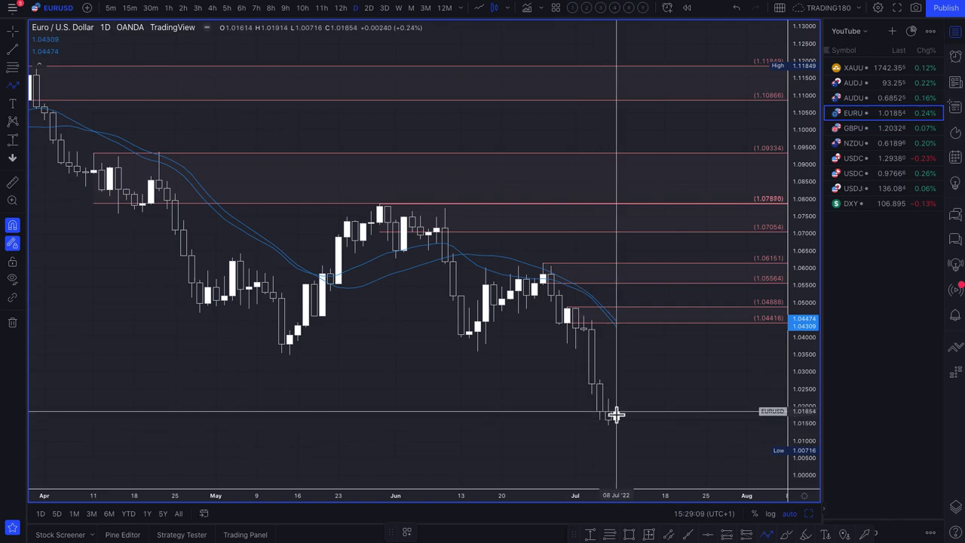
click(621, 377)
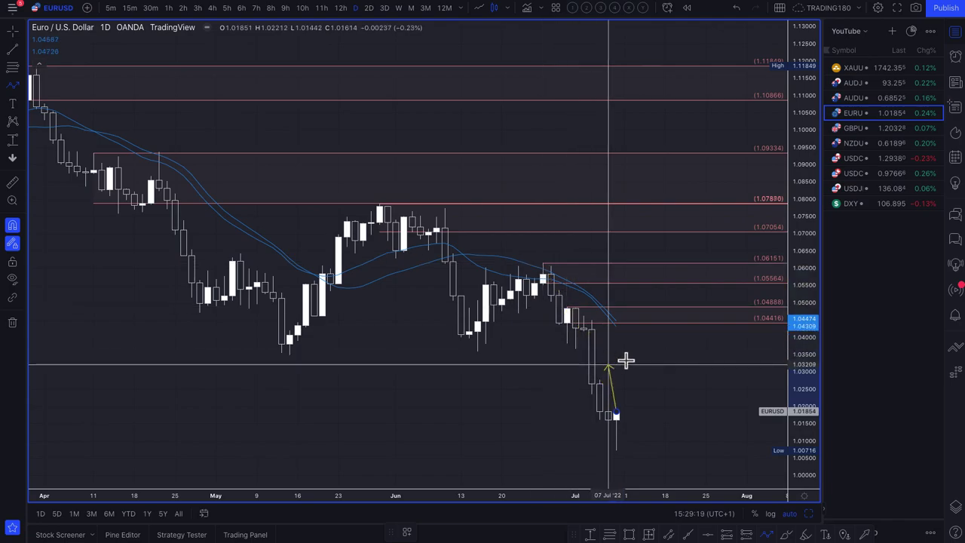
click(650, 310)
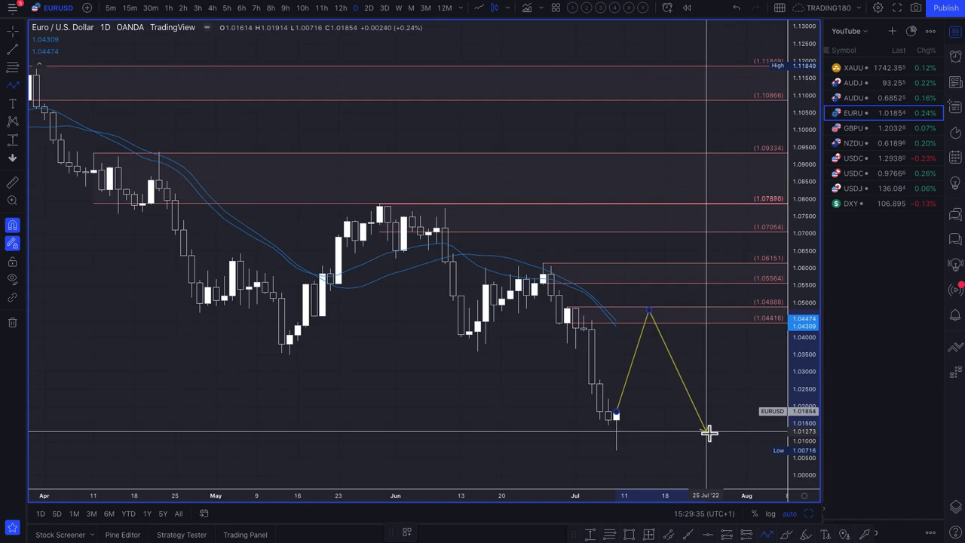
click(707, 431)
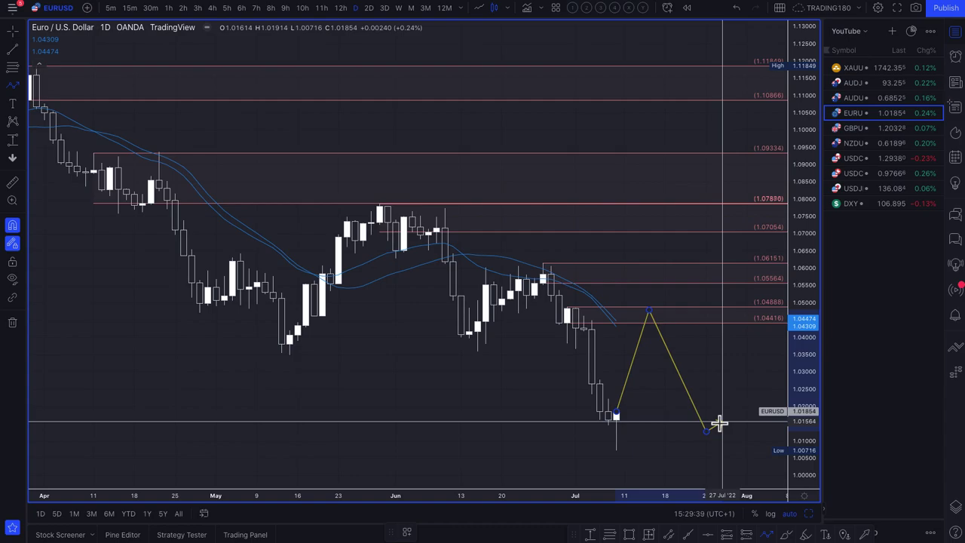
key(Escape)
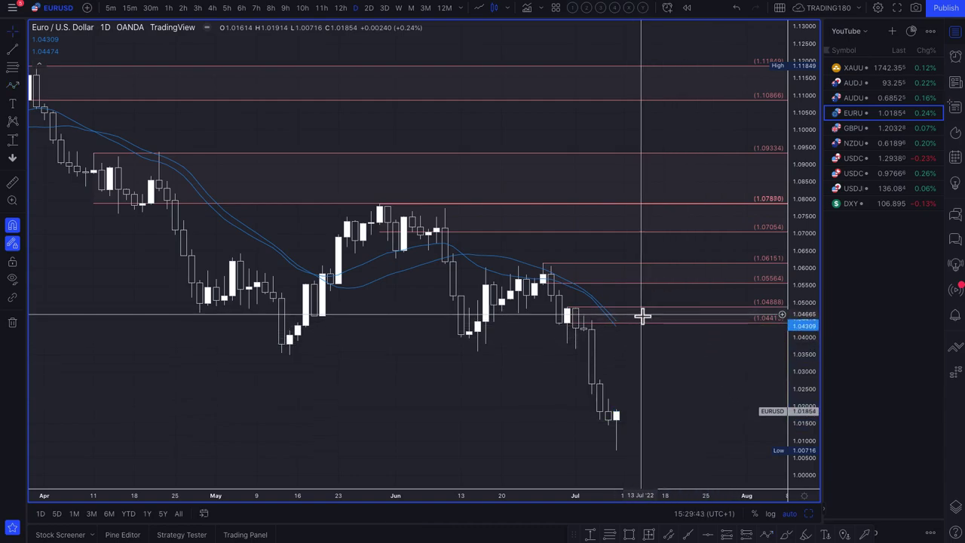
On AUDUSD, draw a path from the 8 Jul candle up near 0.705 and down near 0.678
click(860, 99)
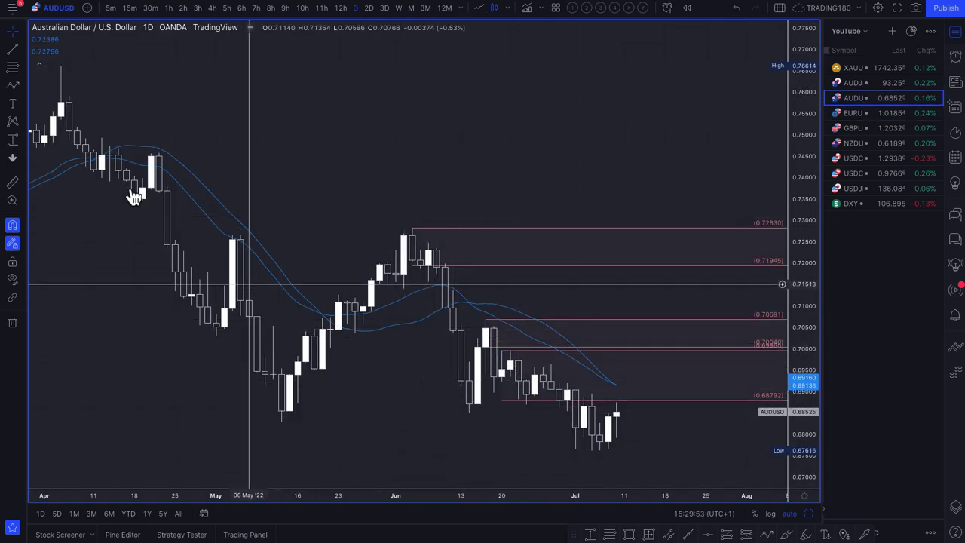
click(13, 86)
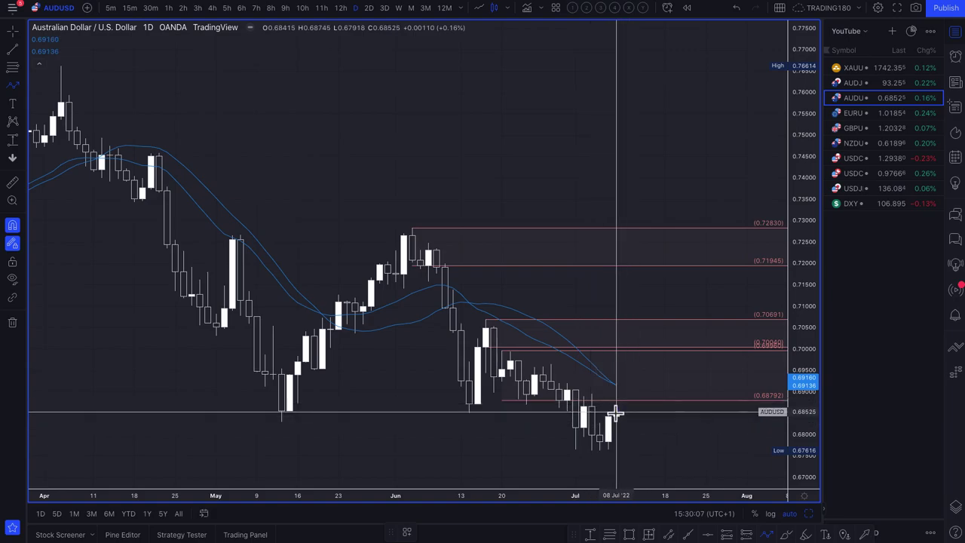
click(616, 413)
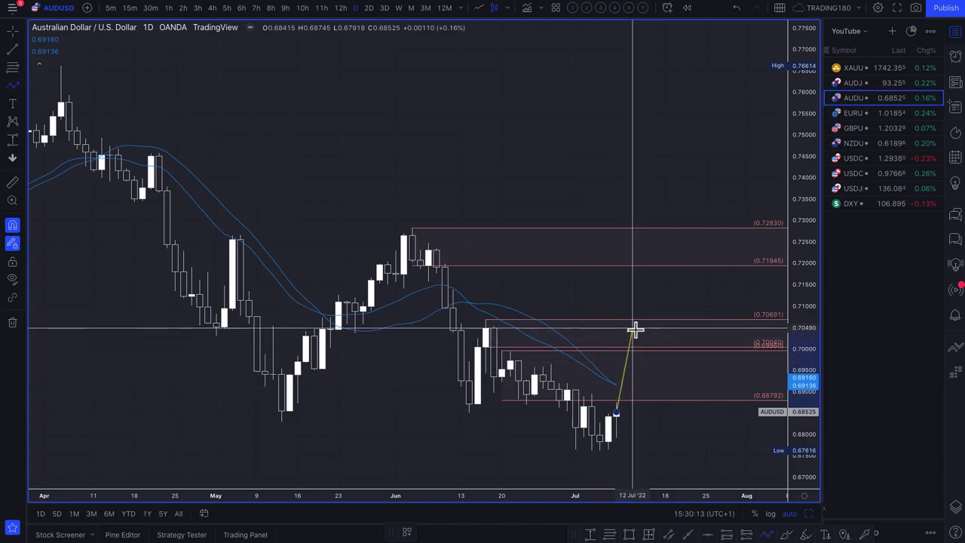
click(633, 328)
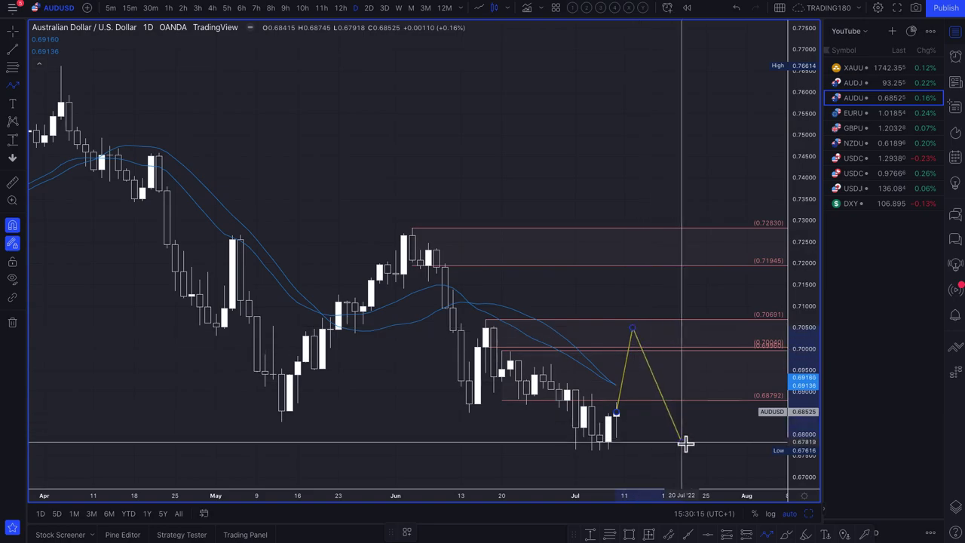
click(682, 441)
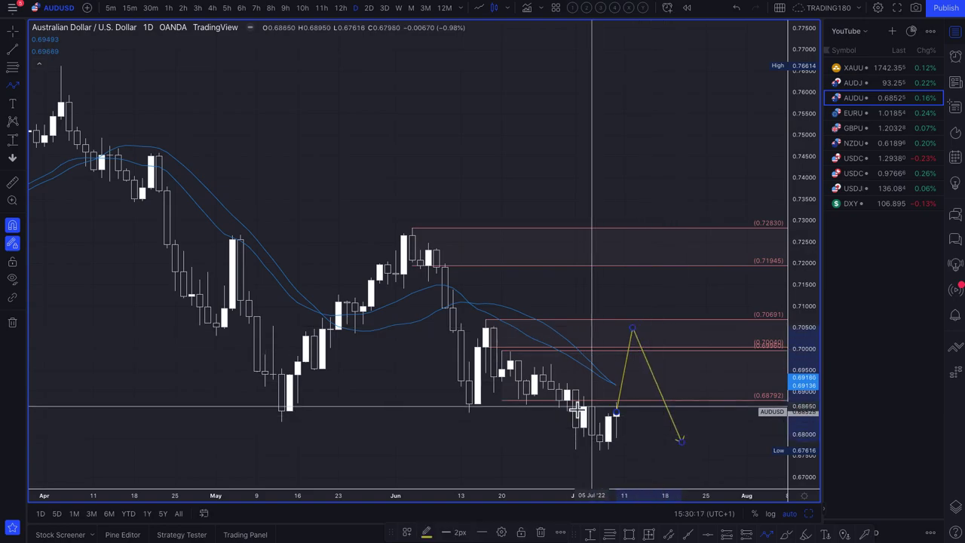
Nudge the path's peak toward 0.7069 and start a zone between 0.67980 and 0.67640
scroll(544, 326, down, 10)
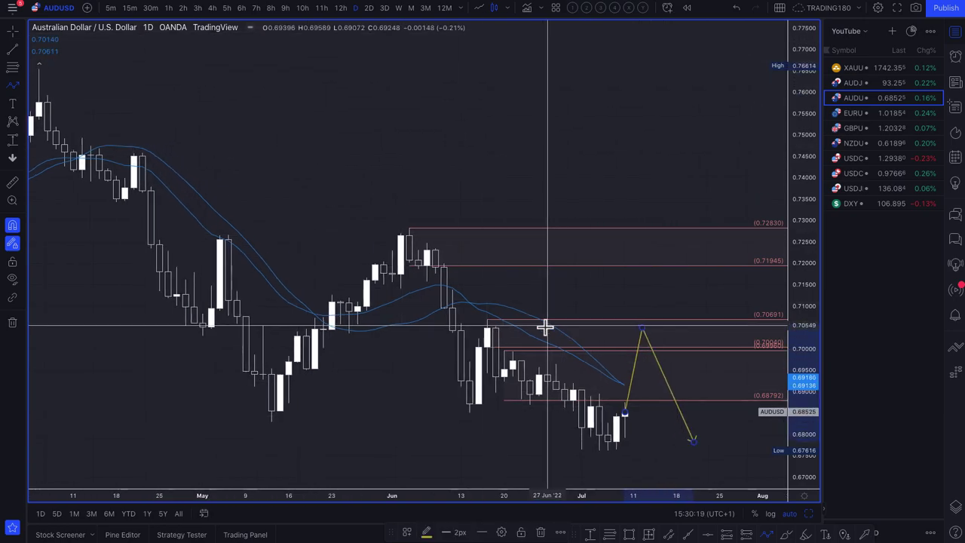
scroll(545, 325, down, 5)
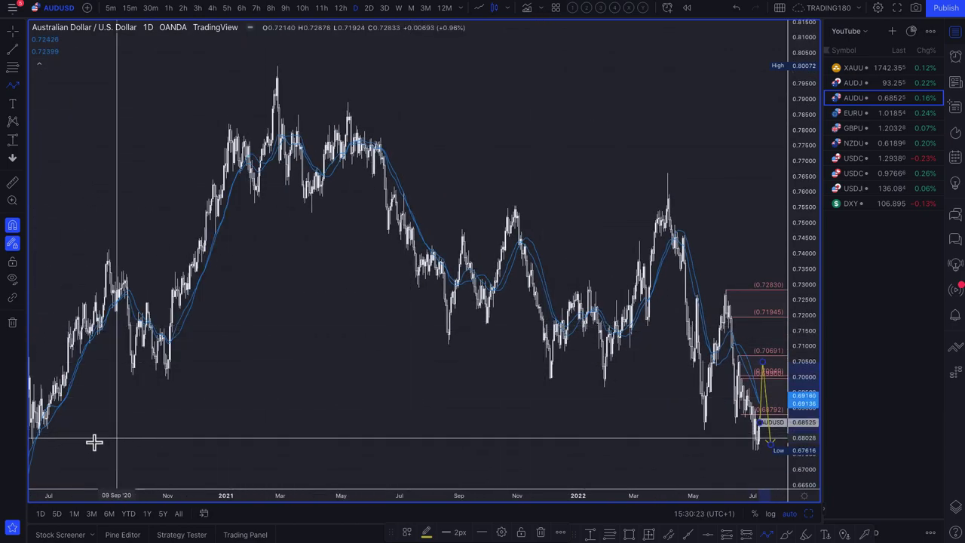
scroll(319, 459, up, 10)
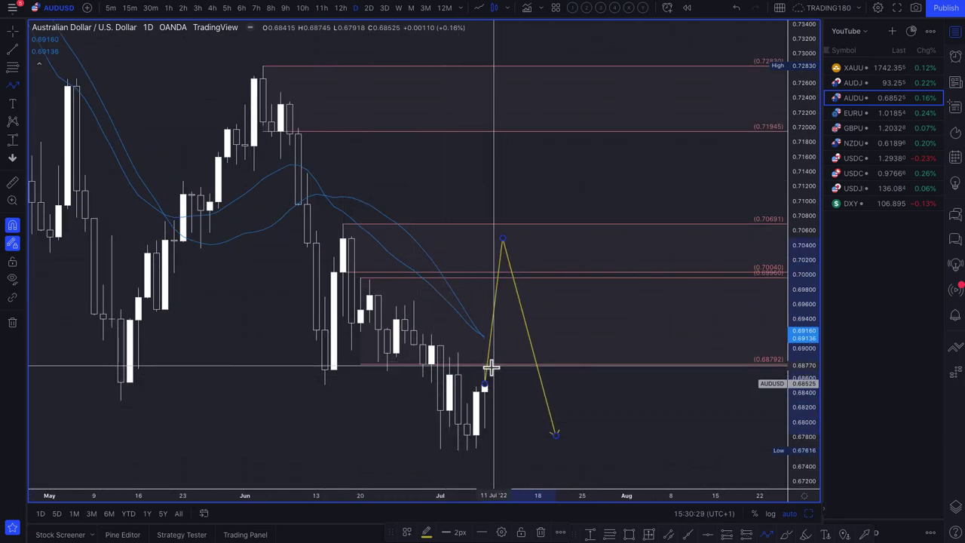
drag(502, 240, 512, 230)
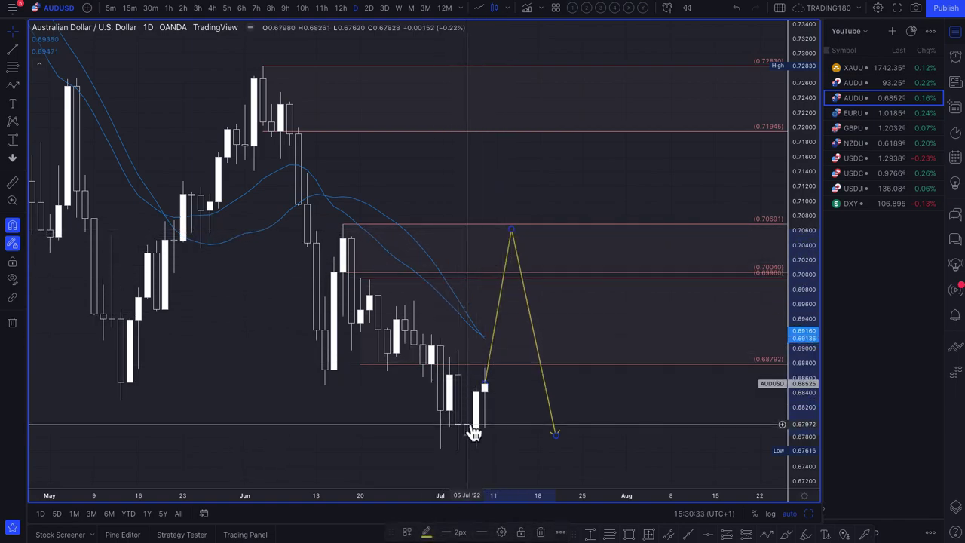
click(12, 68)
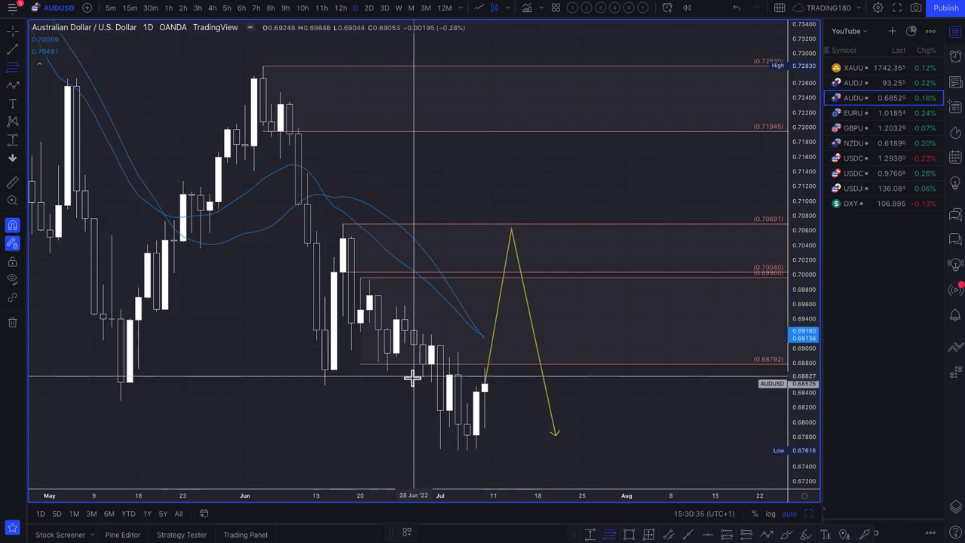
click(468, 425)
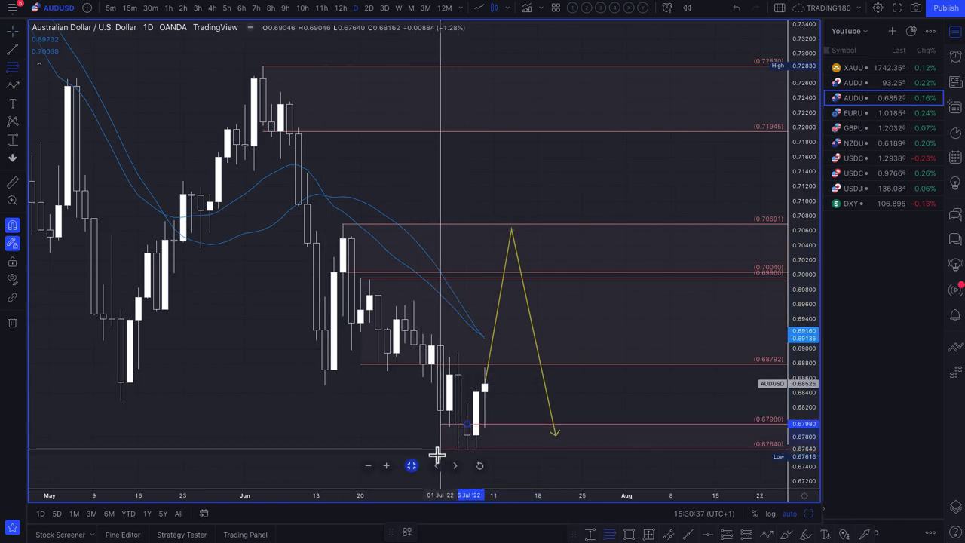
Finish the 01–06 Jul zone, apply the '2. DEMAND' template and extend it right
click(437, 451)
click(406, 534)
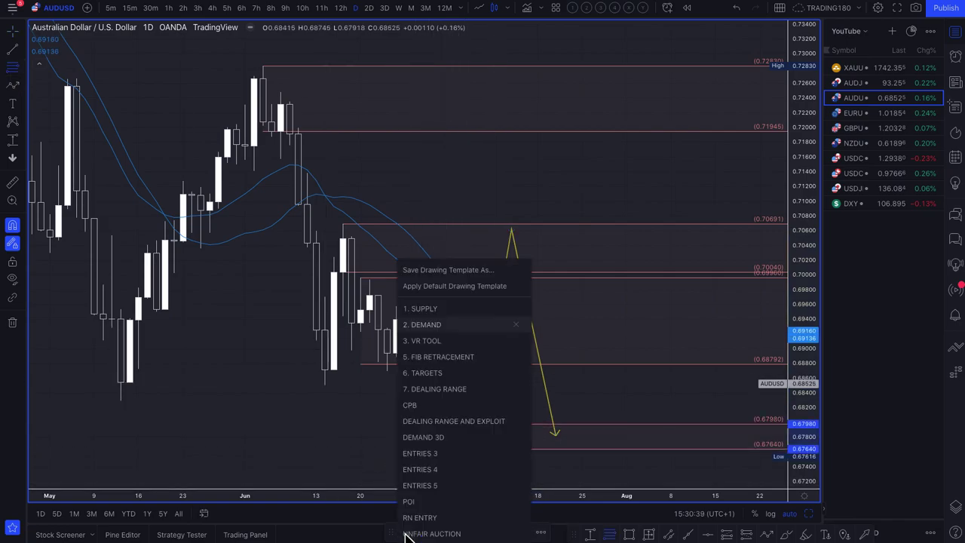
click(439, 332)
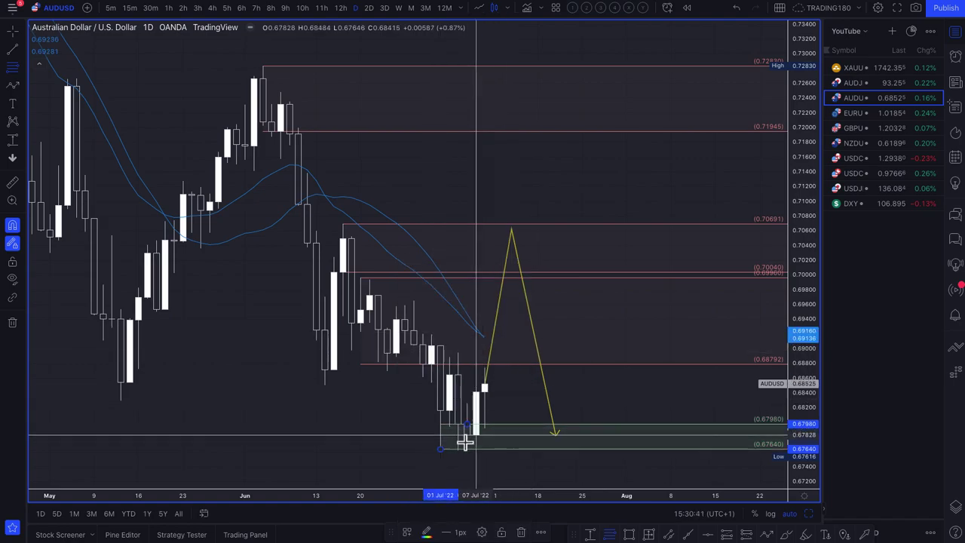
drag(483, 439, 563, 437)
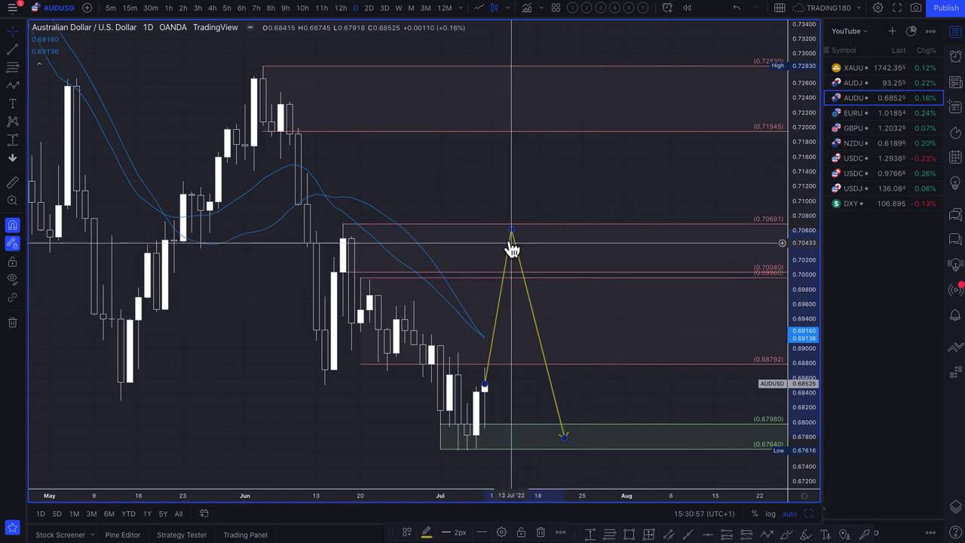
Lower the AUDUSD path's peak to about 0.696, then switch to AUDJPY
drag(513, 229, 517, 285)
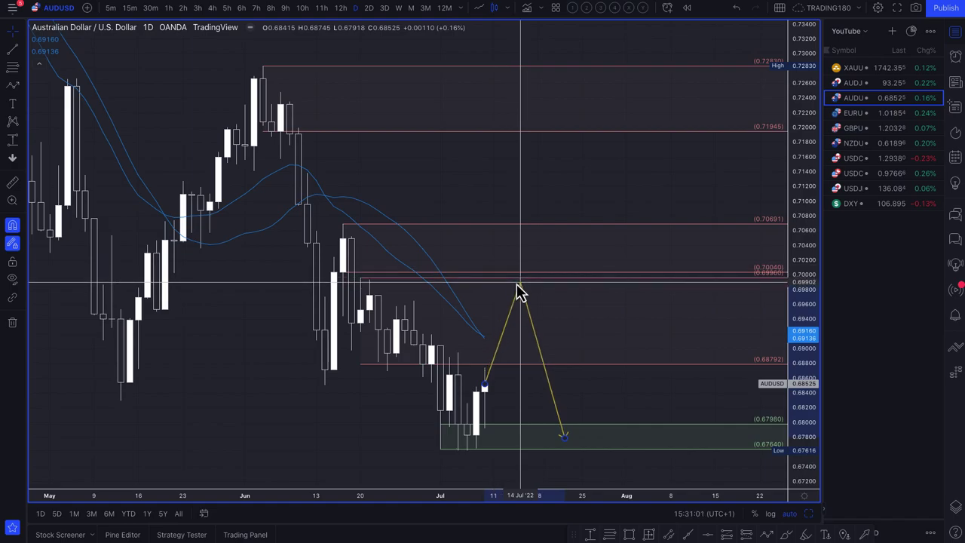
drag(517, 282, 520, 315)
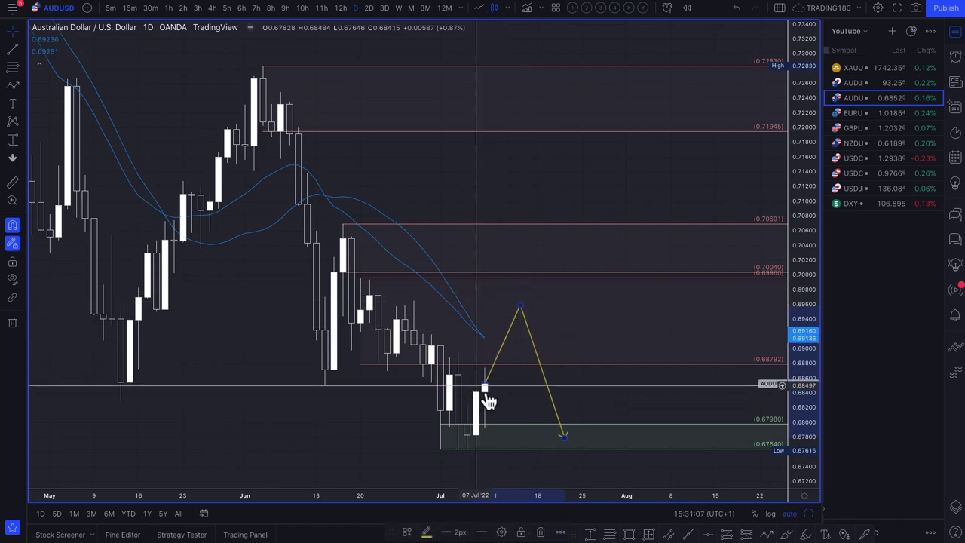
click(857, 84)
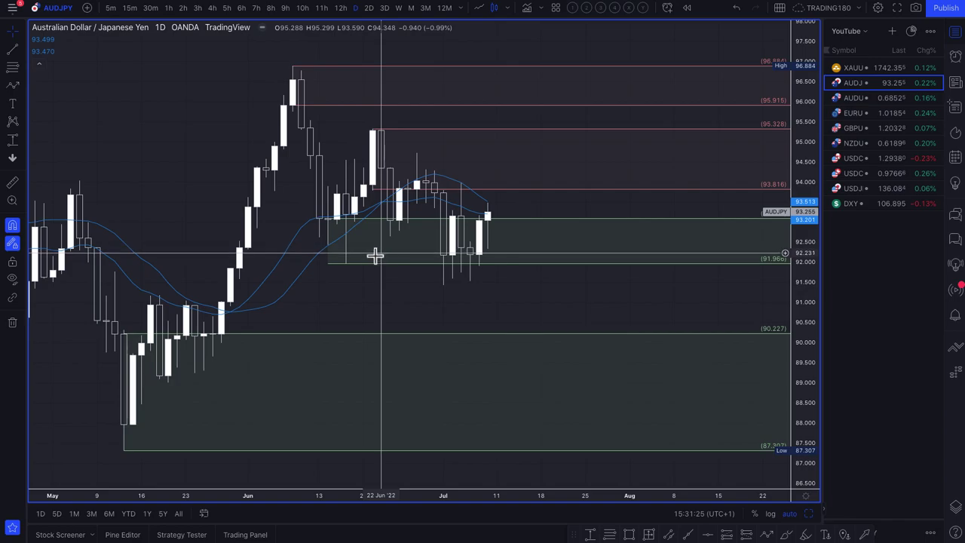
Reshape the smaller demand zone to 91.426–92.369 and start a trend line at the last candle
drag(445, 296, 372, 231)
mouse_move(426, 254)
mouse_down()
mouse_move(473, 259)
mouse_move(460, 242)
mouse_up()
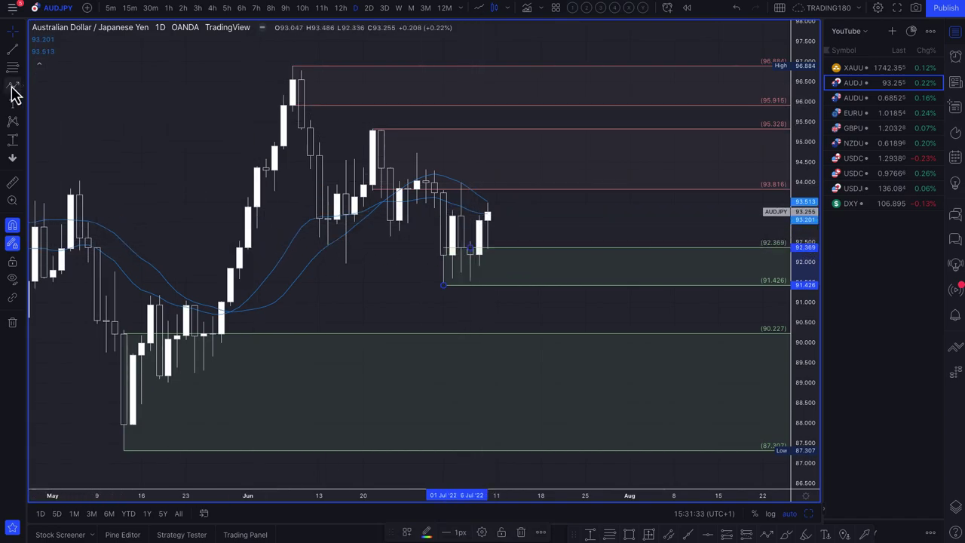
click(12, 88)
click(487, 214)
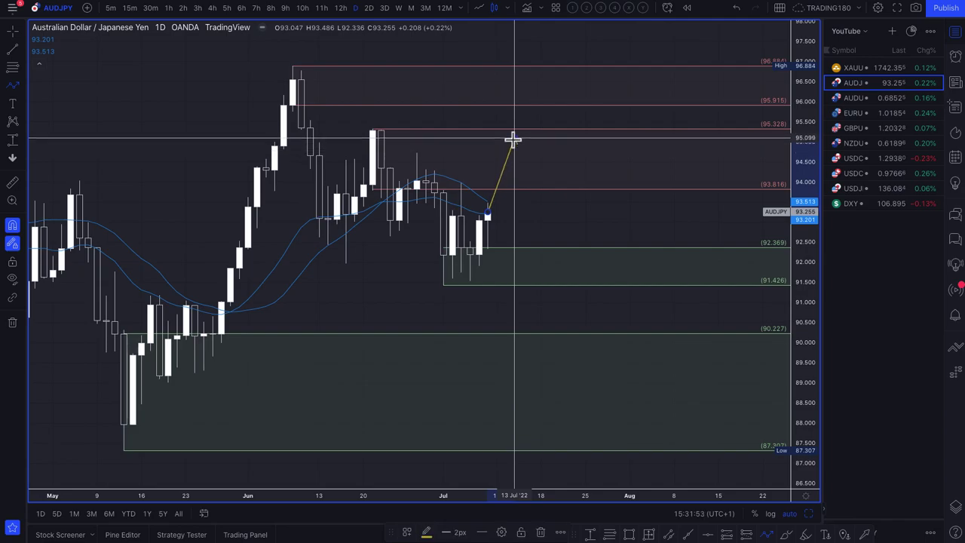
End the rising line near 95.1, then add down arrows to about 93 and from 96.5 to 92.369
click(513, 140)
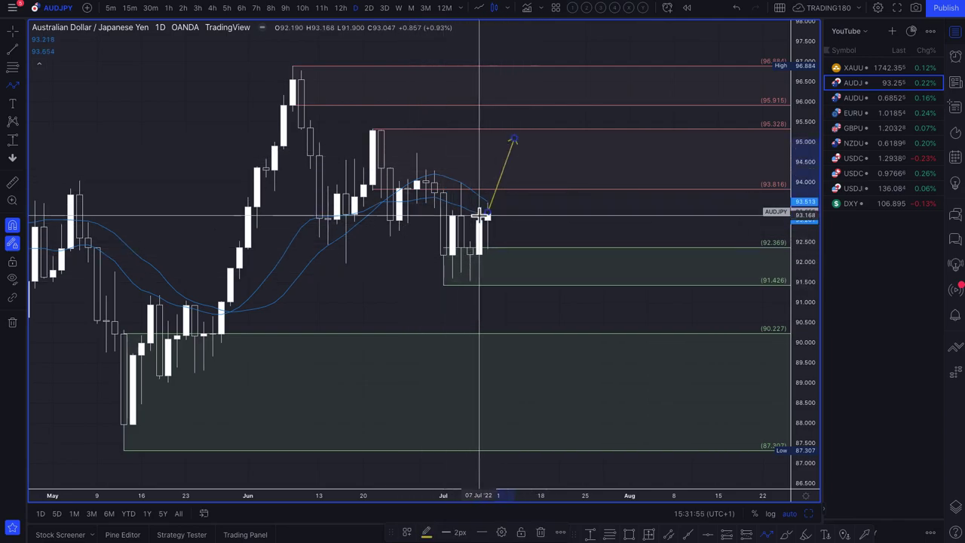
click(524, 138)
click(541, 223)
click(541, 85)
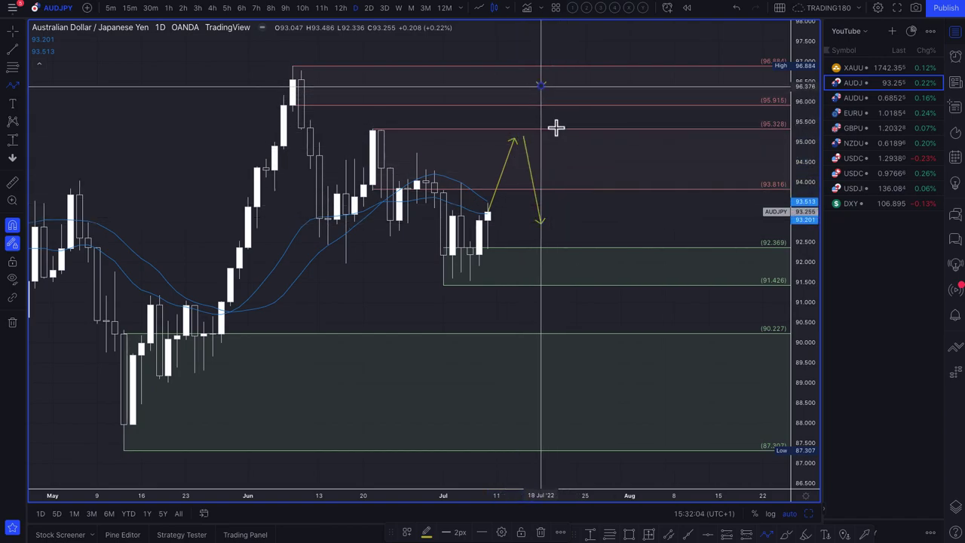
click(585, 229)
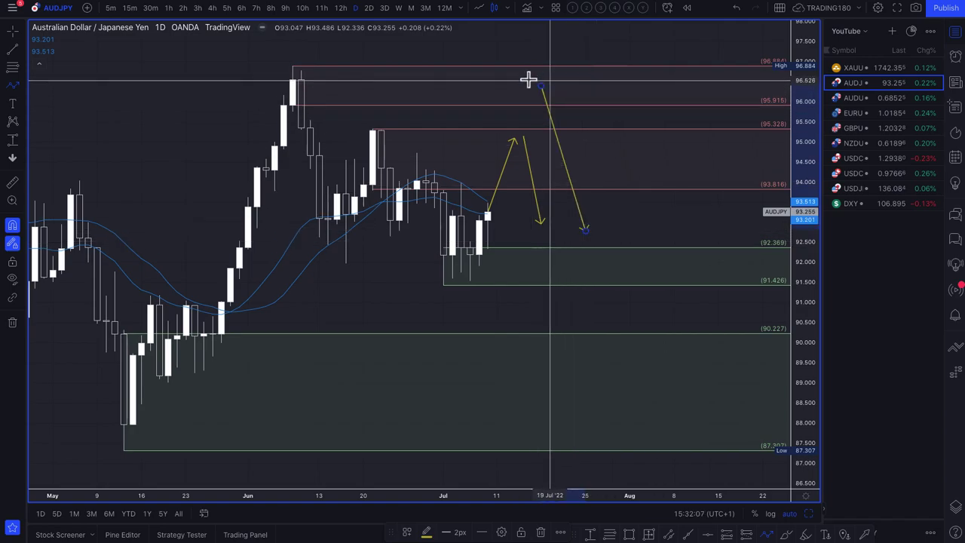
scroll(634, 240, down, 2)
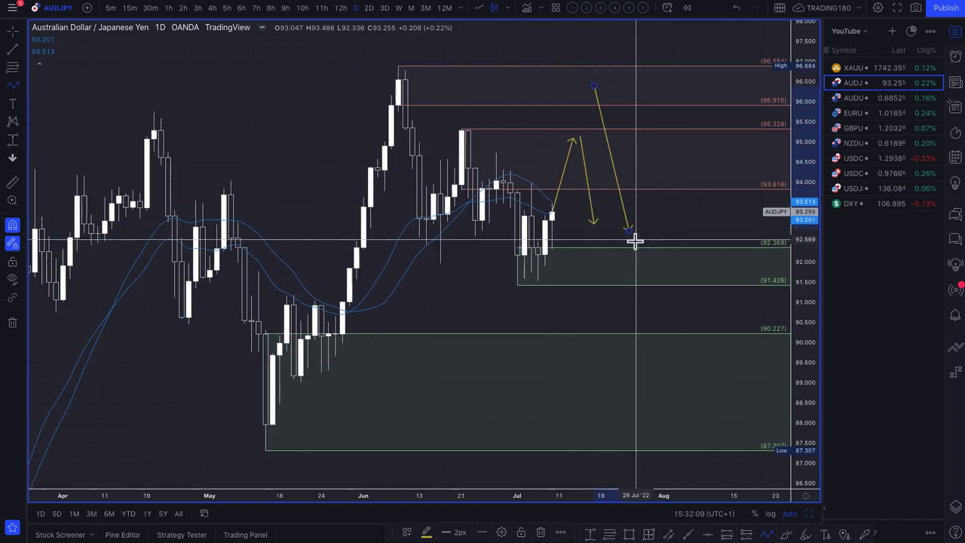
scroll(634, 240, down, 1)
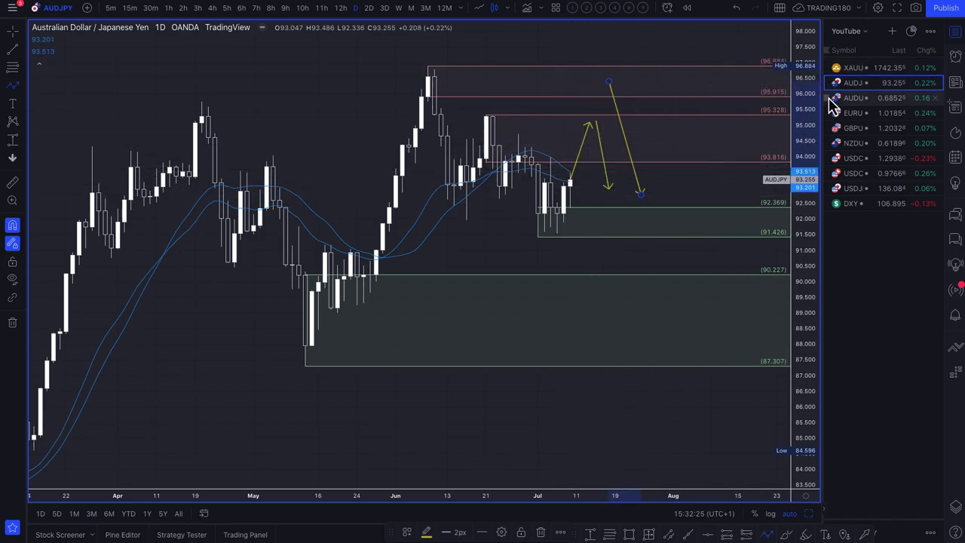
On XAUUSD, delete the old green demand zone near 1753–1780
click(866, 68)
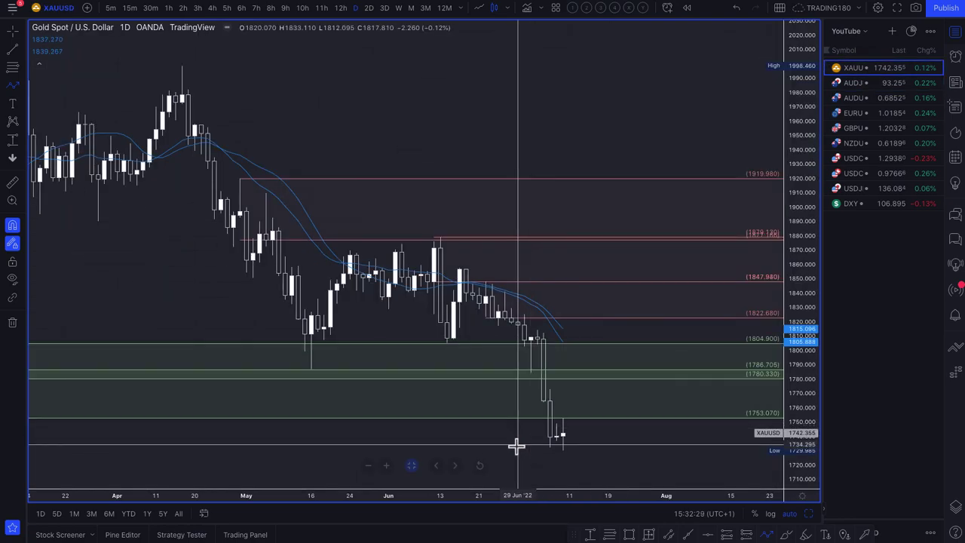
scroll(517, 445, down, 5)
scroll(554, 406, down, 5)
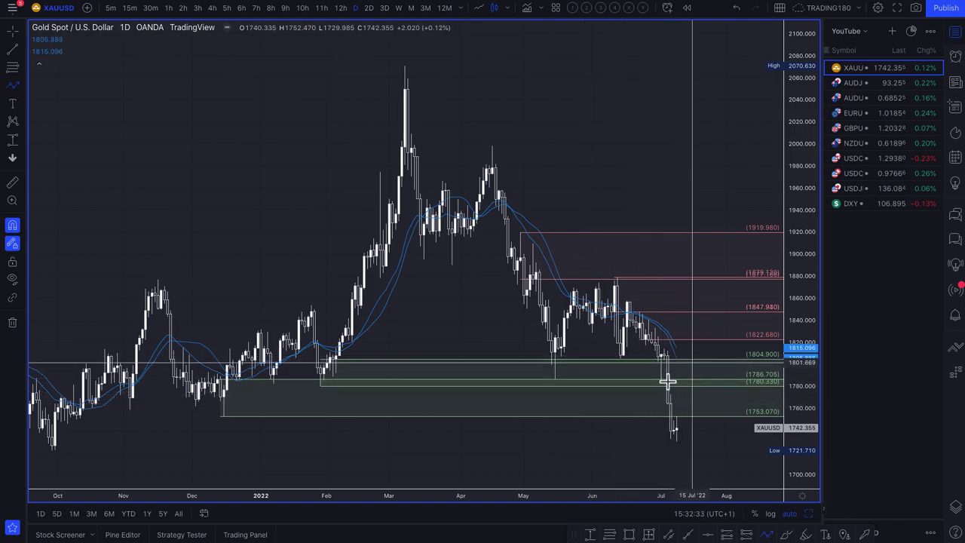
click(629, 415)
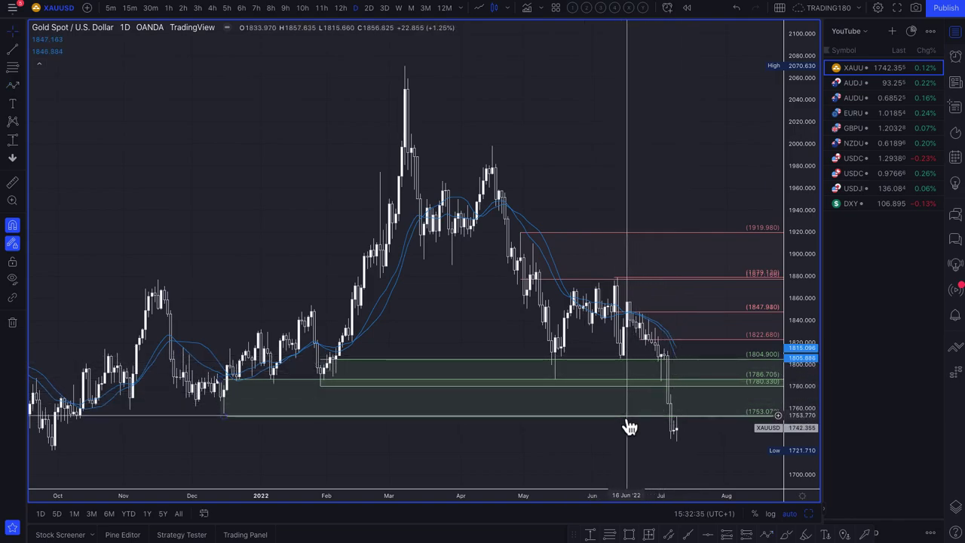
drag(628, 422, 609, 391)
key(Delete)
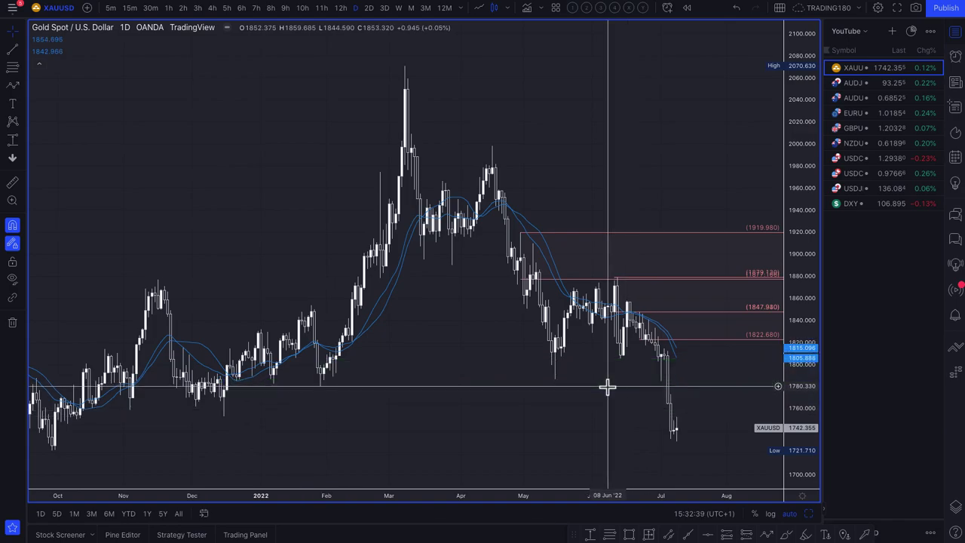
Draw a new demand zone from 1734.07 and stretch it down to 1681.179 from August 2021
scroll(596, 385, down, 3)
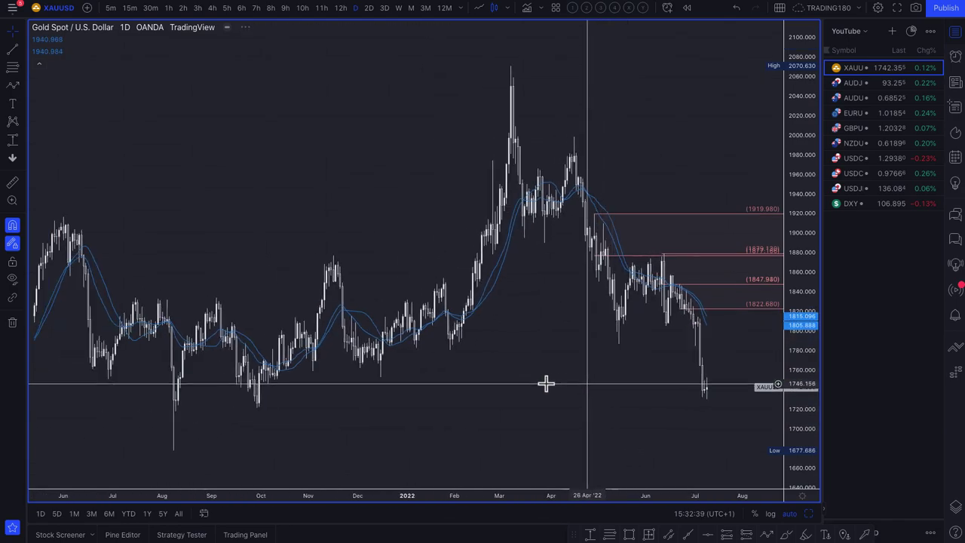
click(12, 68)
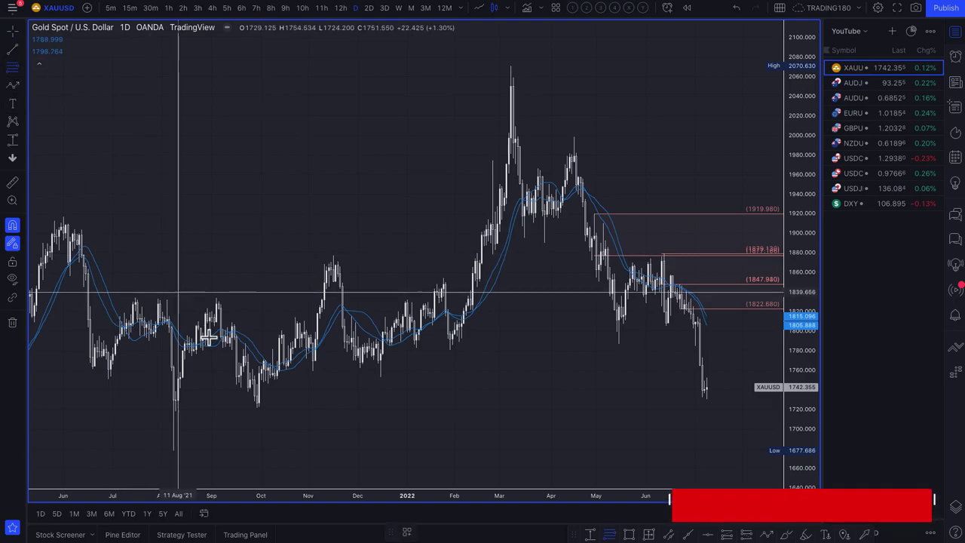
click(256, 395)
click(257, 411)
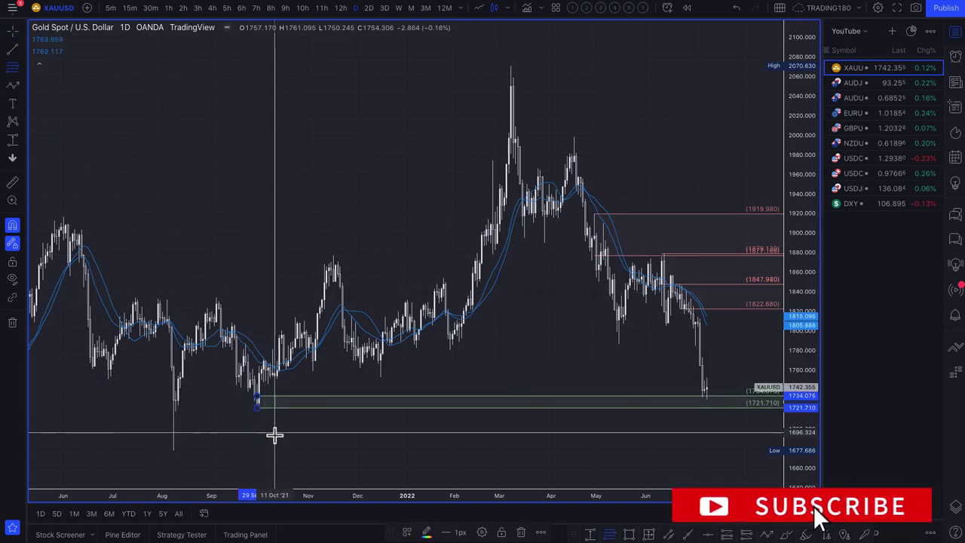
scroll(307, 423, down, 3)
scroll(325, 420, down, 5)
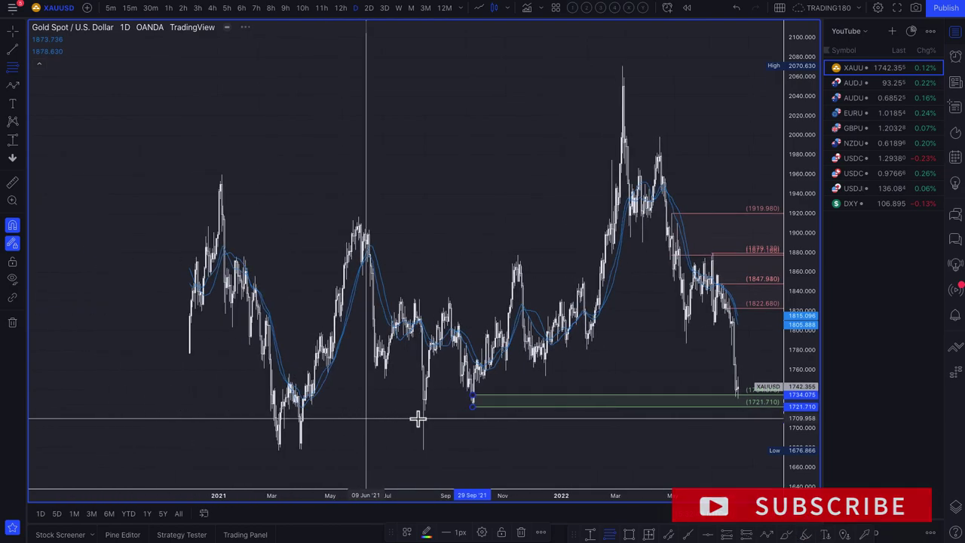
drag(473, 408, 423, 449)
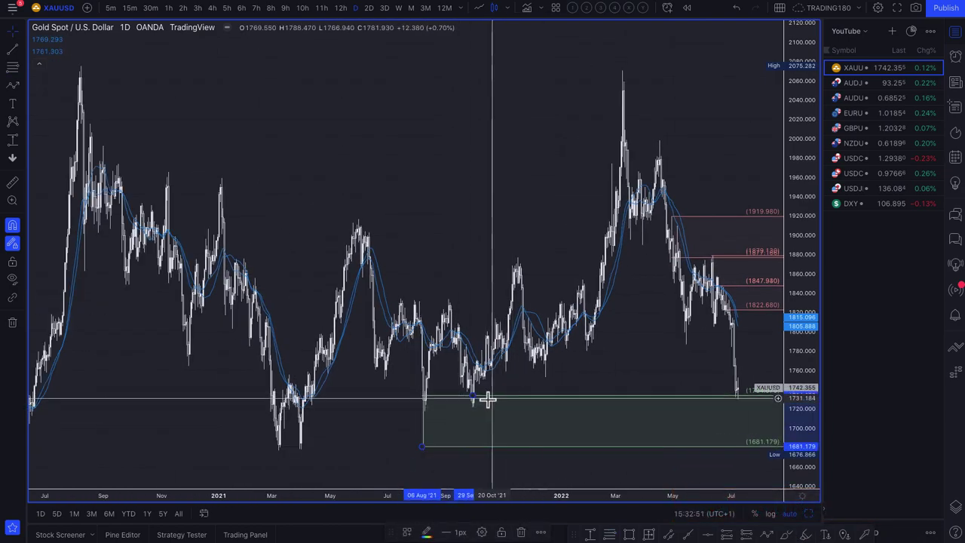
scroll(573, 409, down, 1)
scroll(603, 411, down, 2)
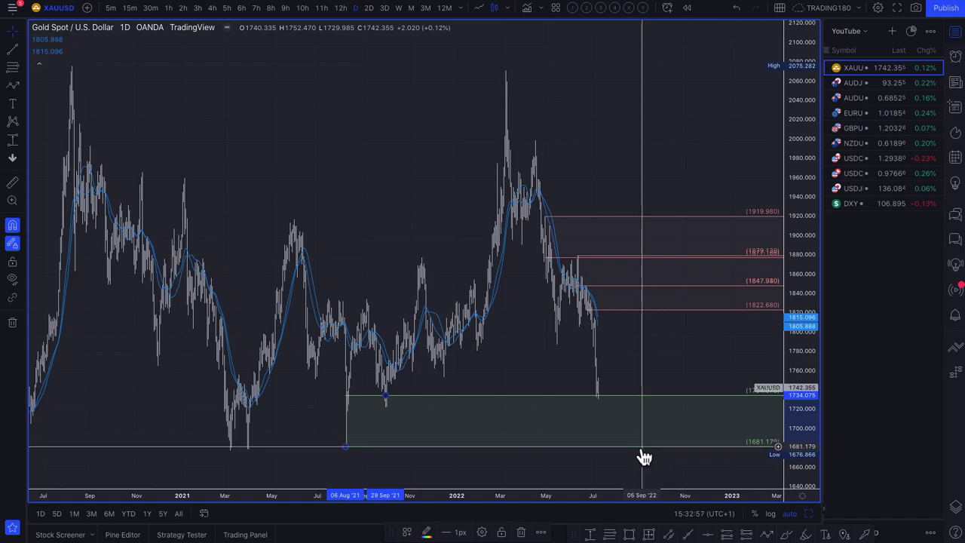
scroll(644, 458, down, 5)
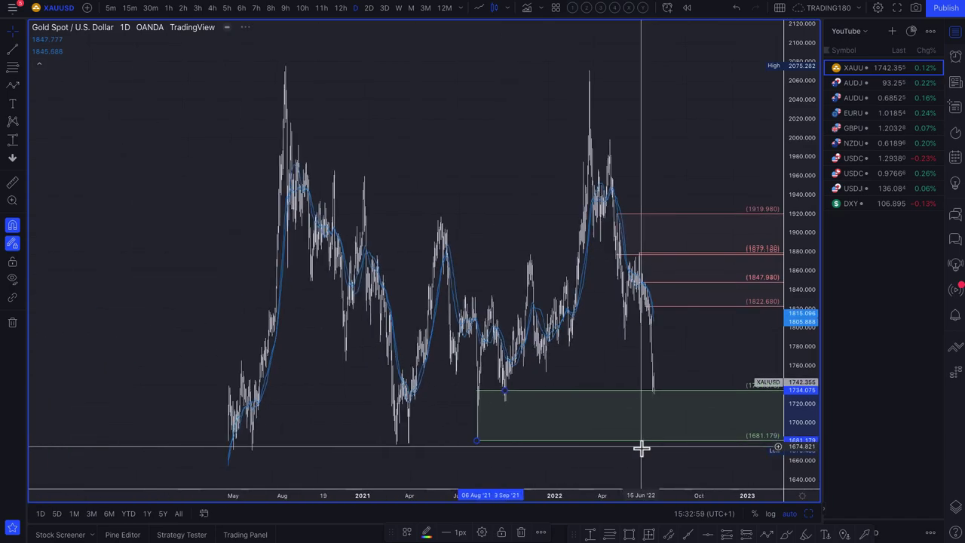
scroll(607, 393, up, 3)
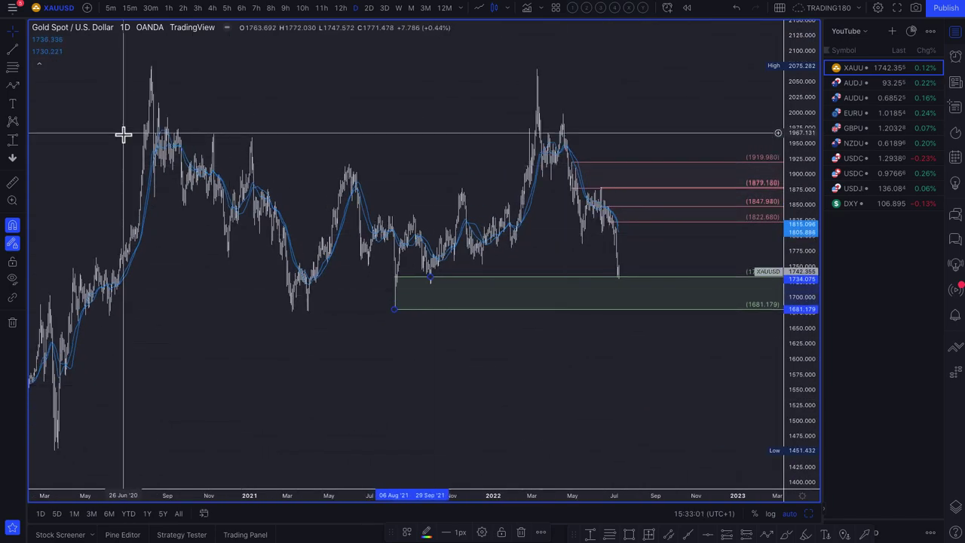
click(12, 87)
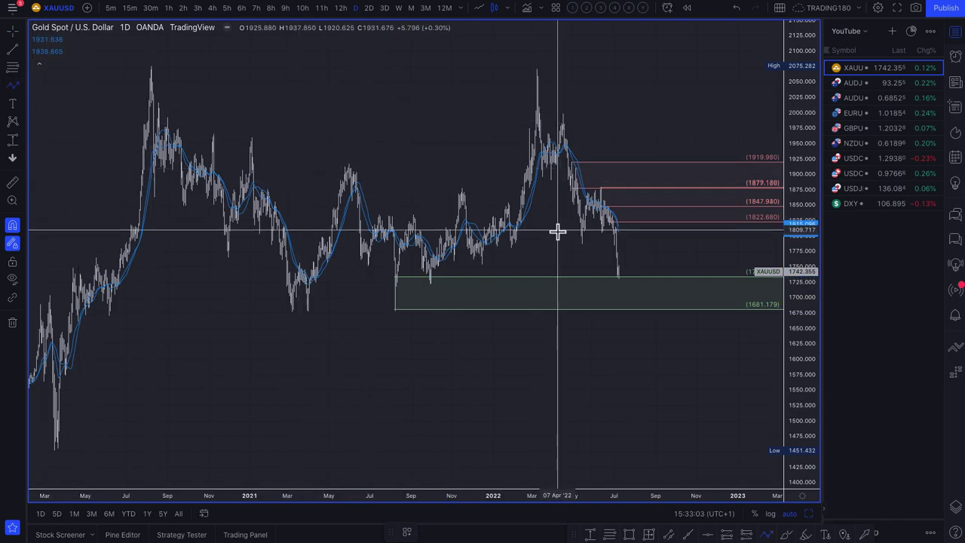
scroll(670, 257, up, 3)
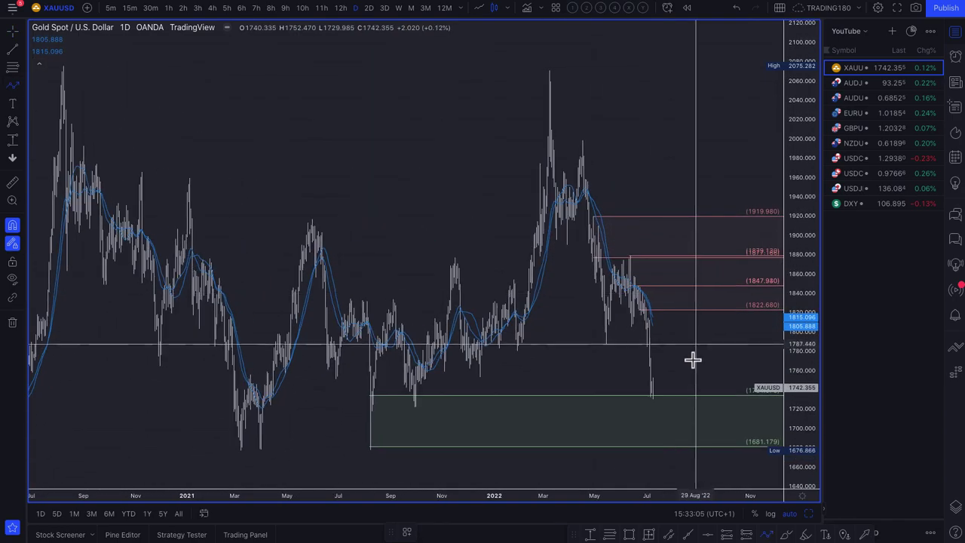
scroll(693, 364, up, 4)
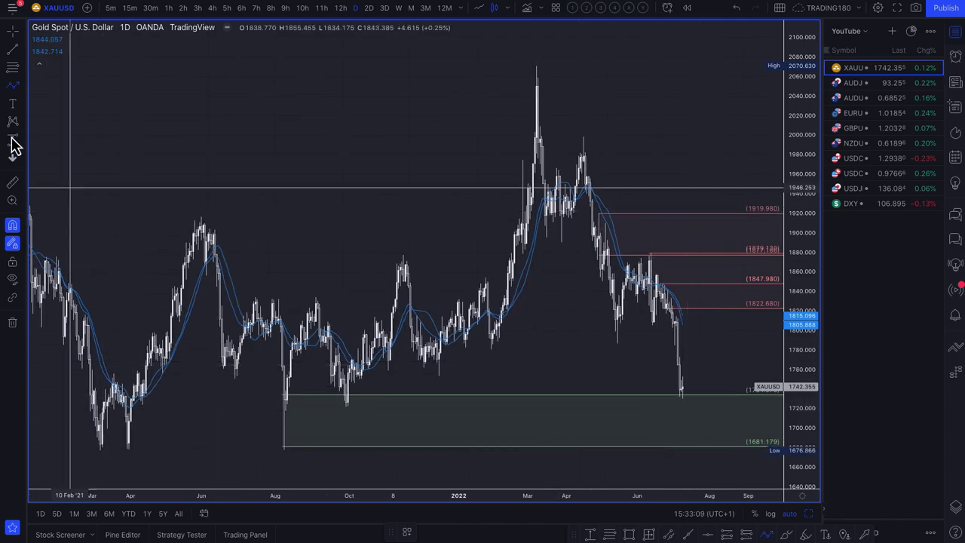
Draw a yellow arrow from gold's latest candle down to about 1690, above the 1681.179 demand bottom
click(683, 389)
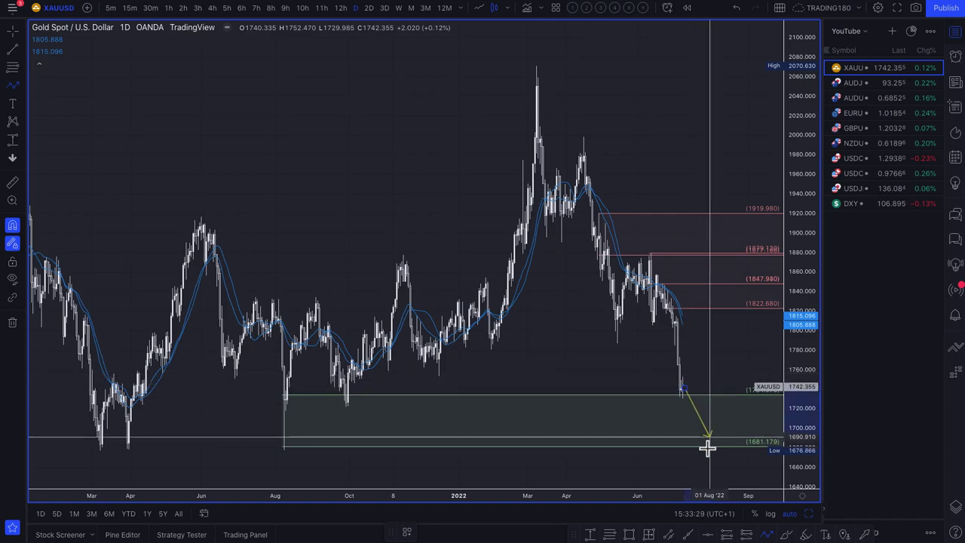
key(Escape)
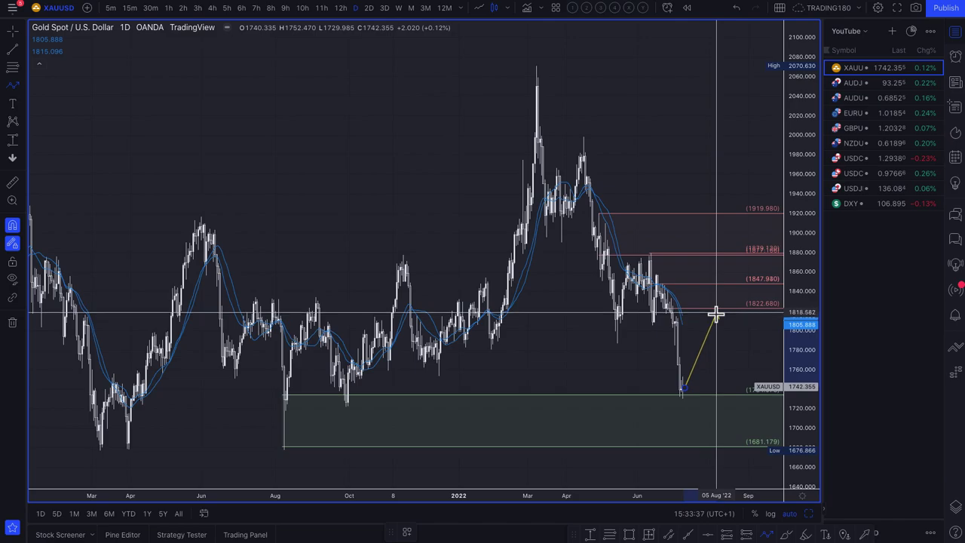
click(701, 438)
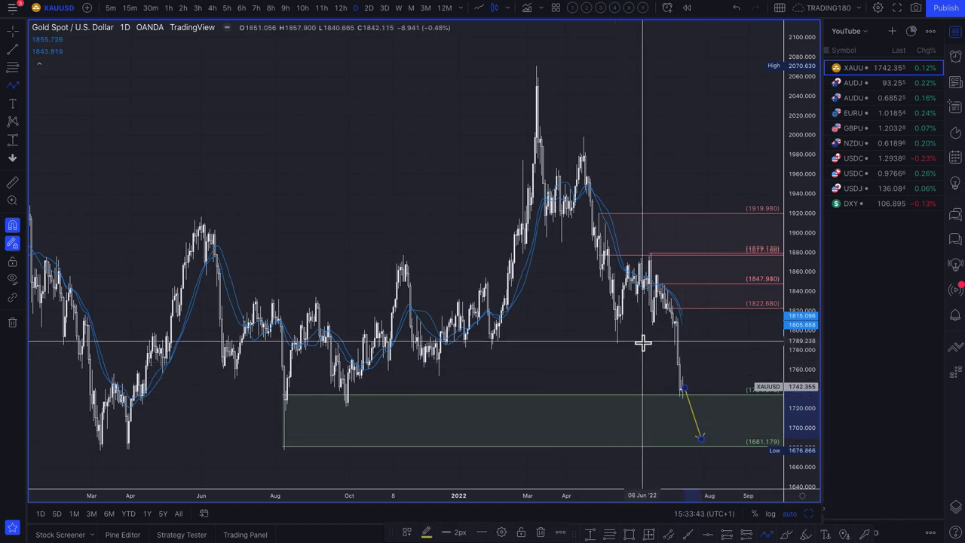
scroll(641, 343, up, 4)
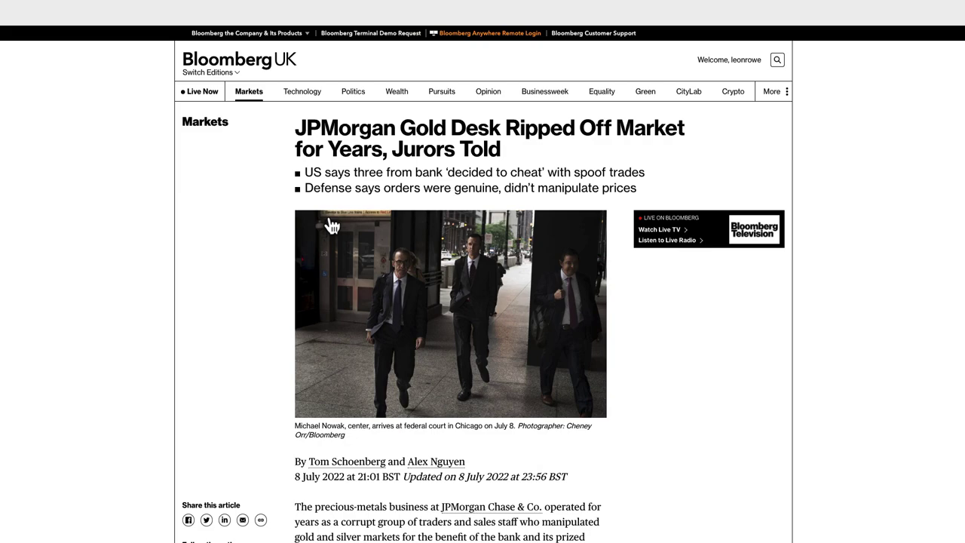
Highlight the 'JPMorgan Gold Desk Ripped Off Market for Years, Jurors Told' headline and both summary bullets
drag(302, 129, 375, 179)
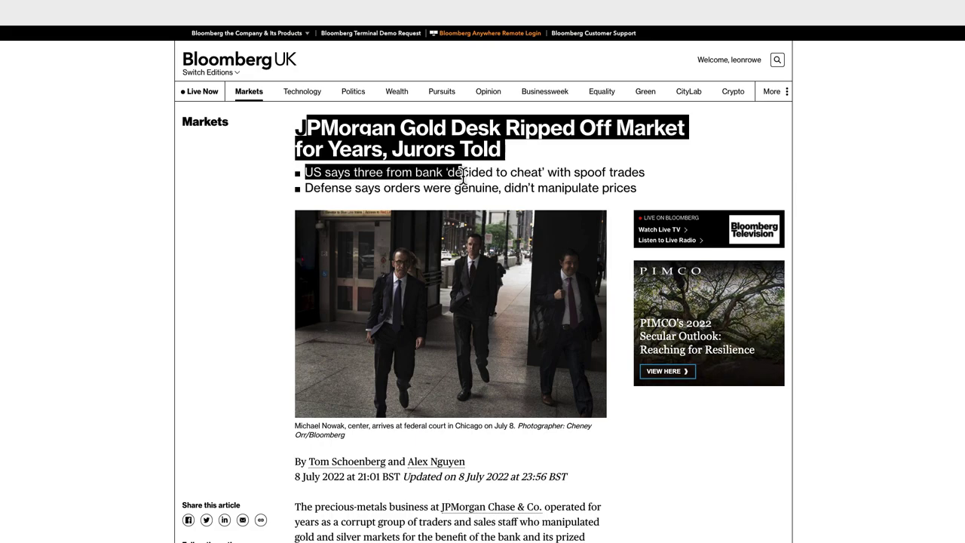
drag(639, 175, 422, 186)
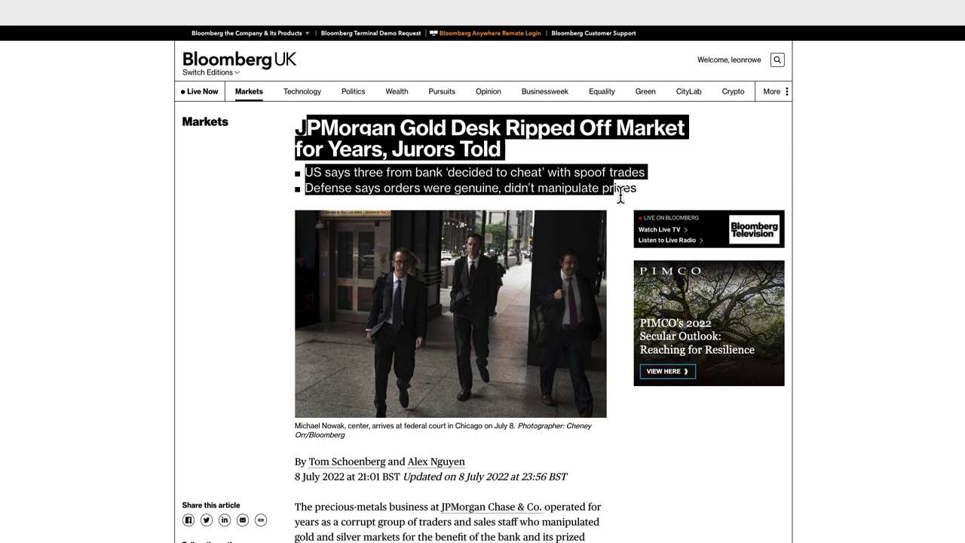
scroll(490, 486, down, 3)
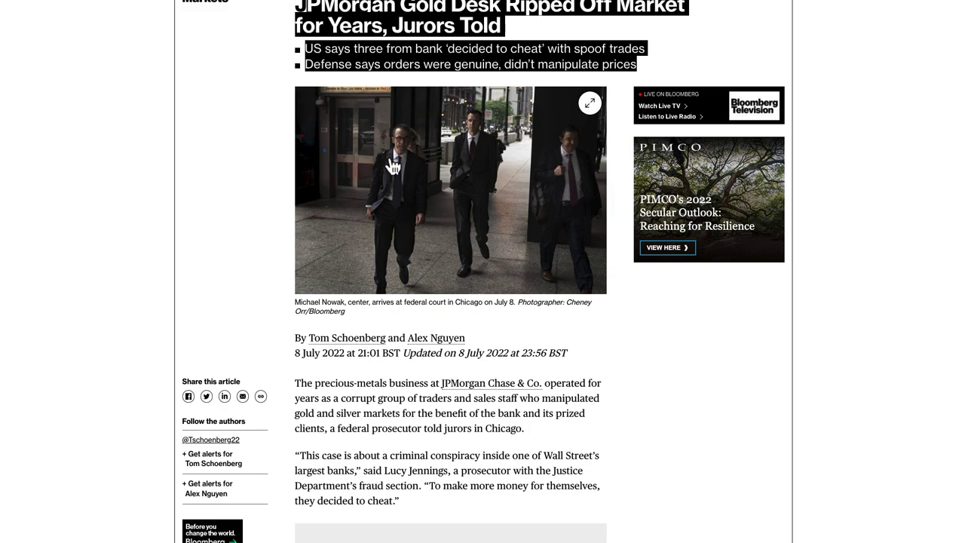
scroll(388, 160, up, 4)
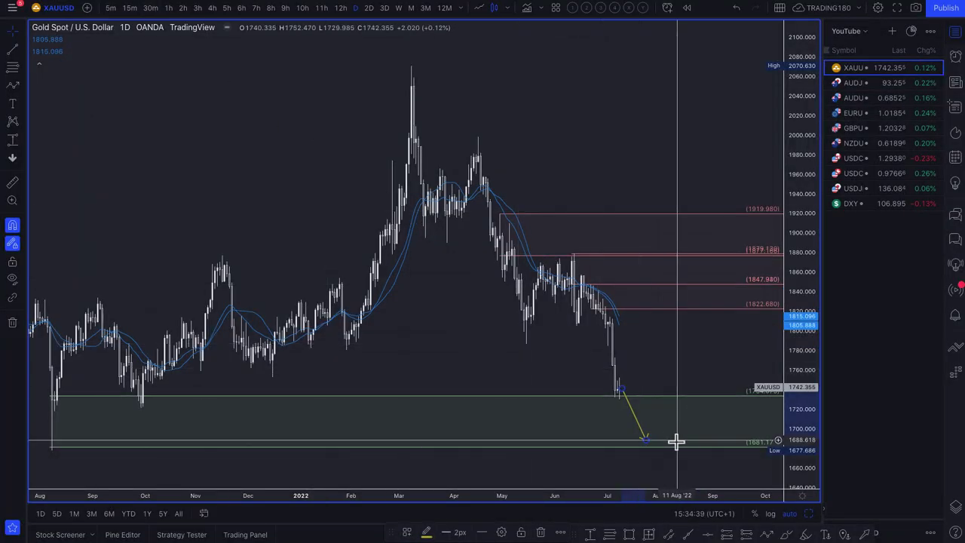
Draw a gold zone from 1807.330 to 1814.375 and apply the 1. SUPPLY template
scroll(675, 442, down, 5)
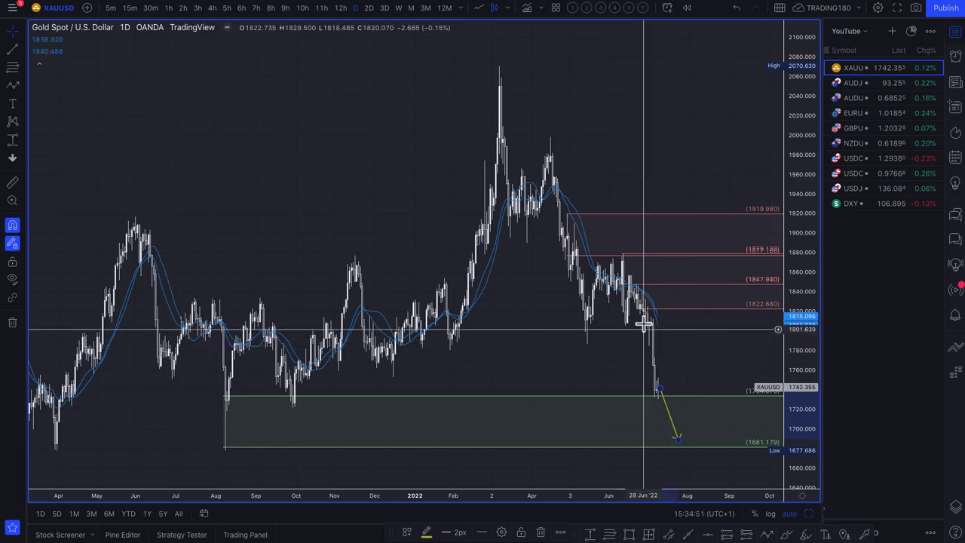
scroll(653, 325, up, 5)
scroll(537, 362, up, 2)
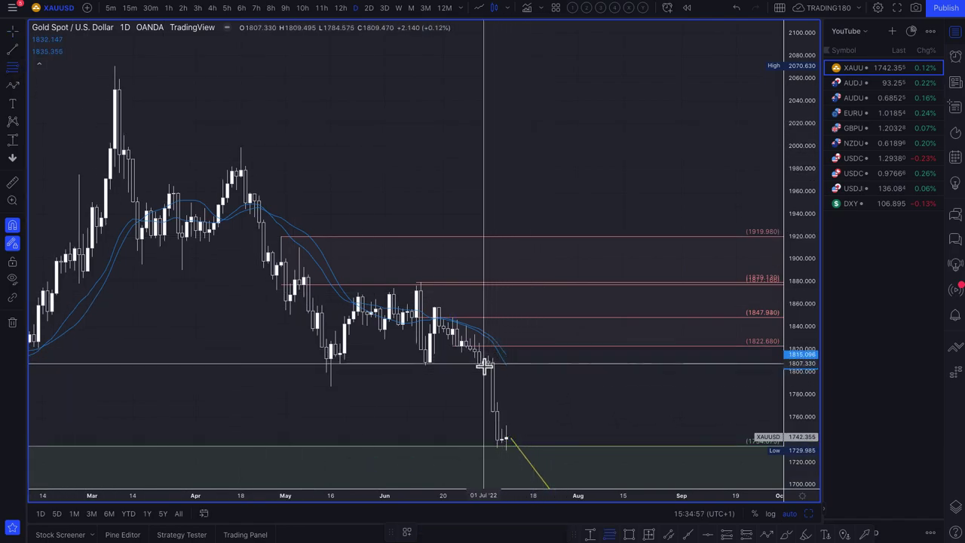
drag(484, 365, 490, 353)
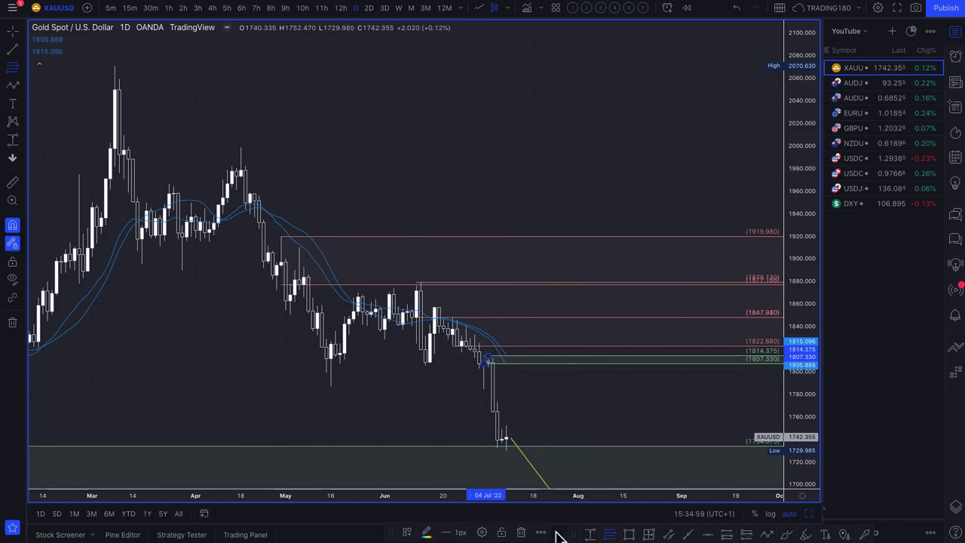
click(406, 533)
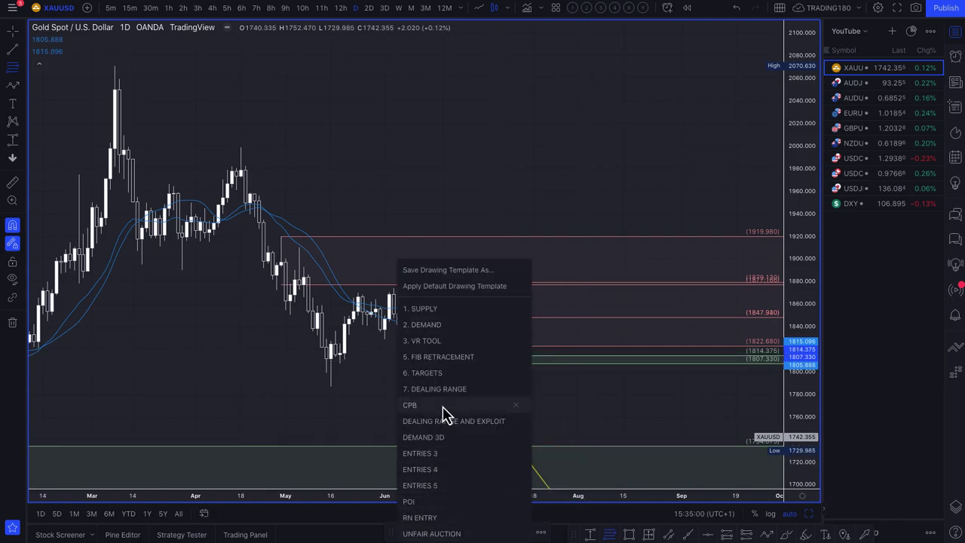
click(444, 309)
scroll(521, 424, down, 5)
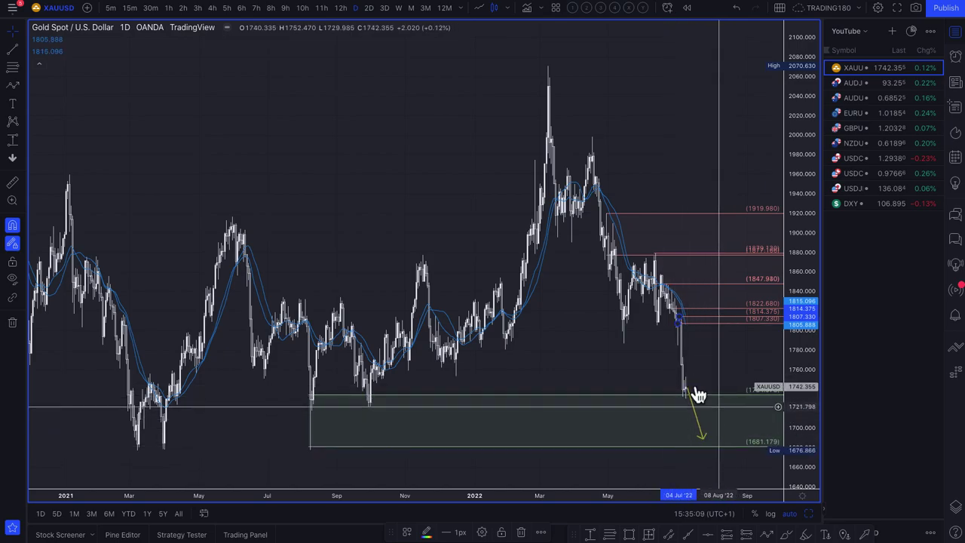
scroll(605, 407, down, 1)
scroll(606, 407, down, 3)
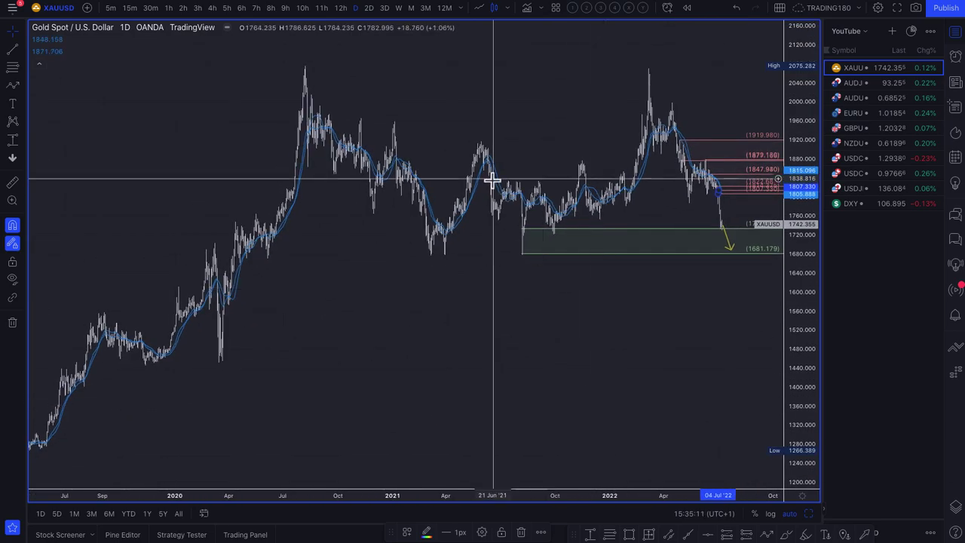
Draw a yellow rectangle around gold's May 2020–September 2022 range, about 2076.763 down to 1680.184
click(22, 89)
click(52, 130)
drag(251, 66, 764, 255)
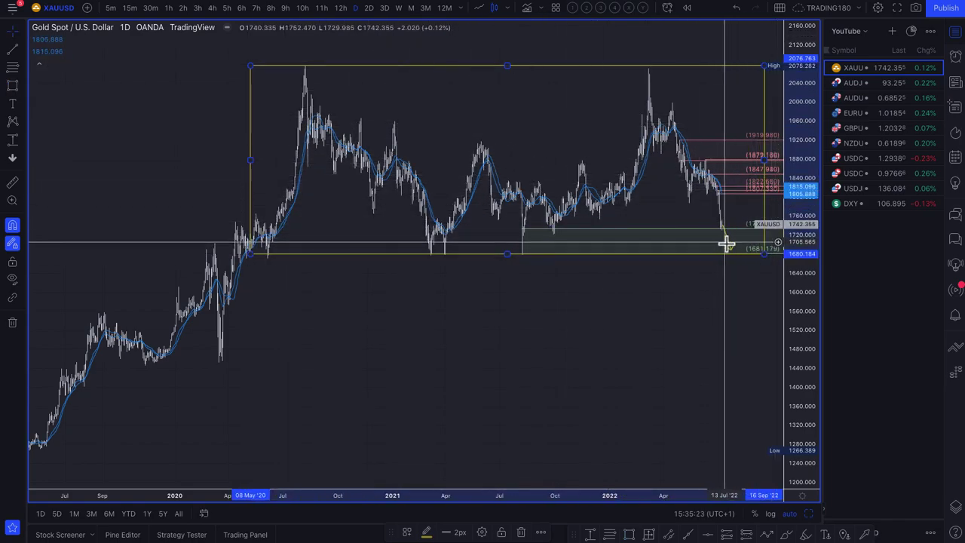
scroll(709, 234, up, 5)
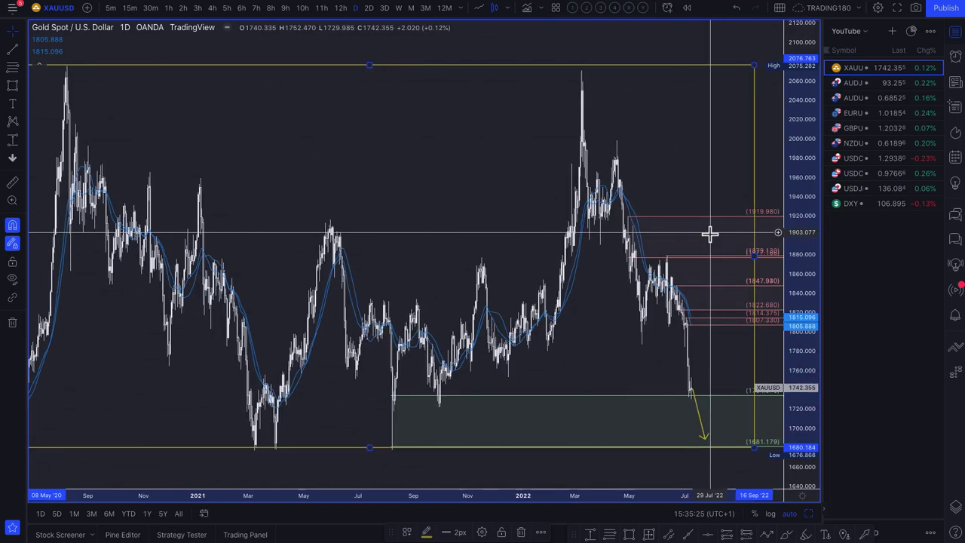